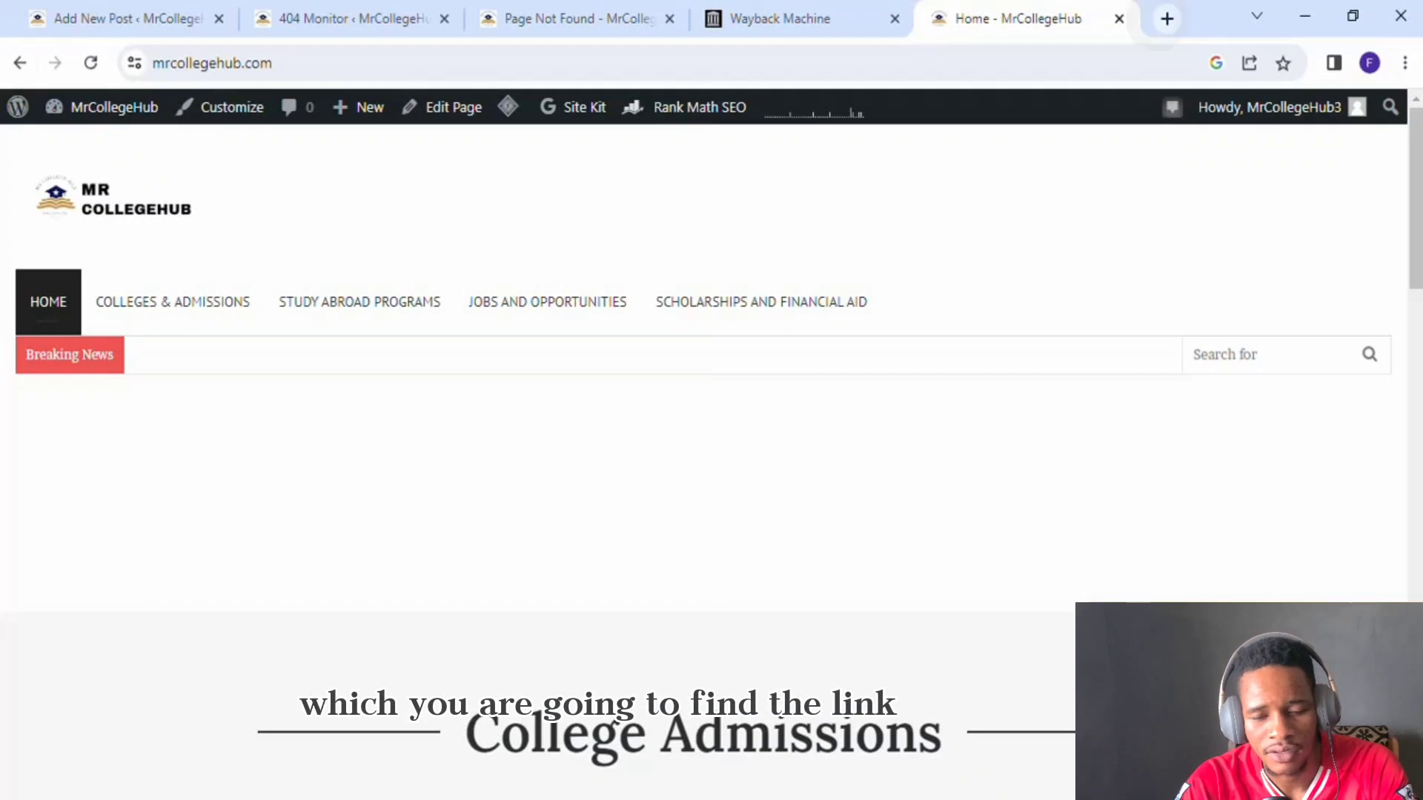
Open a new blank browser tab beside the MrCollegeHub homepage
key("ctrl+t")
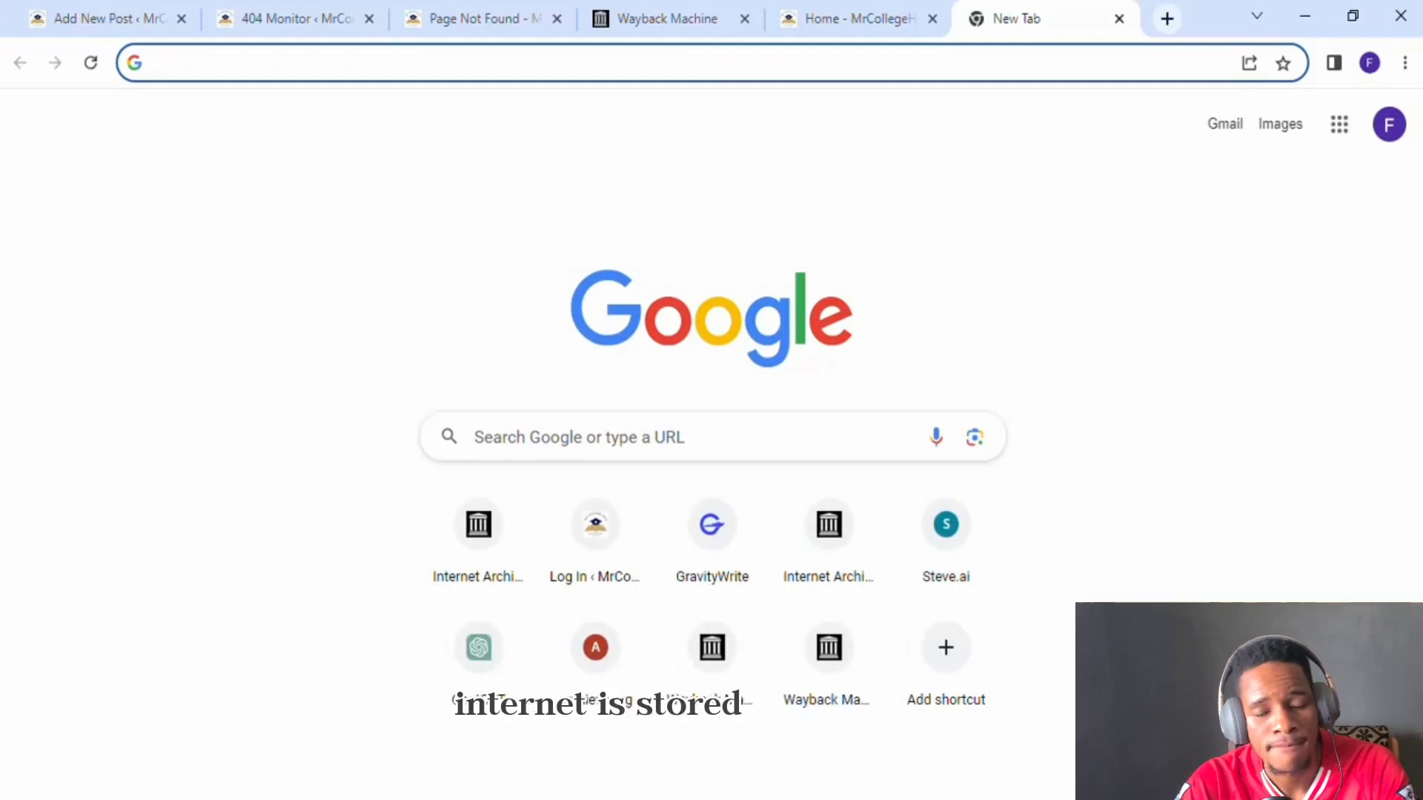
type("archi")
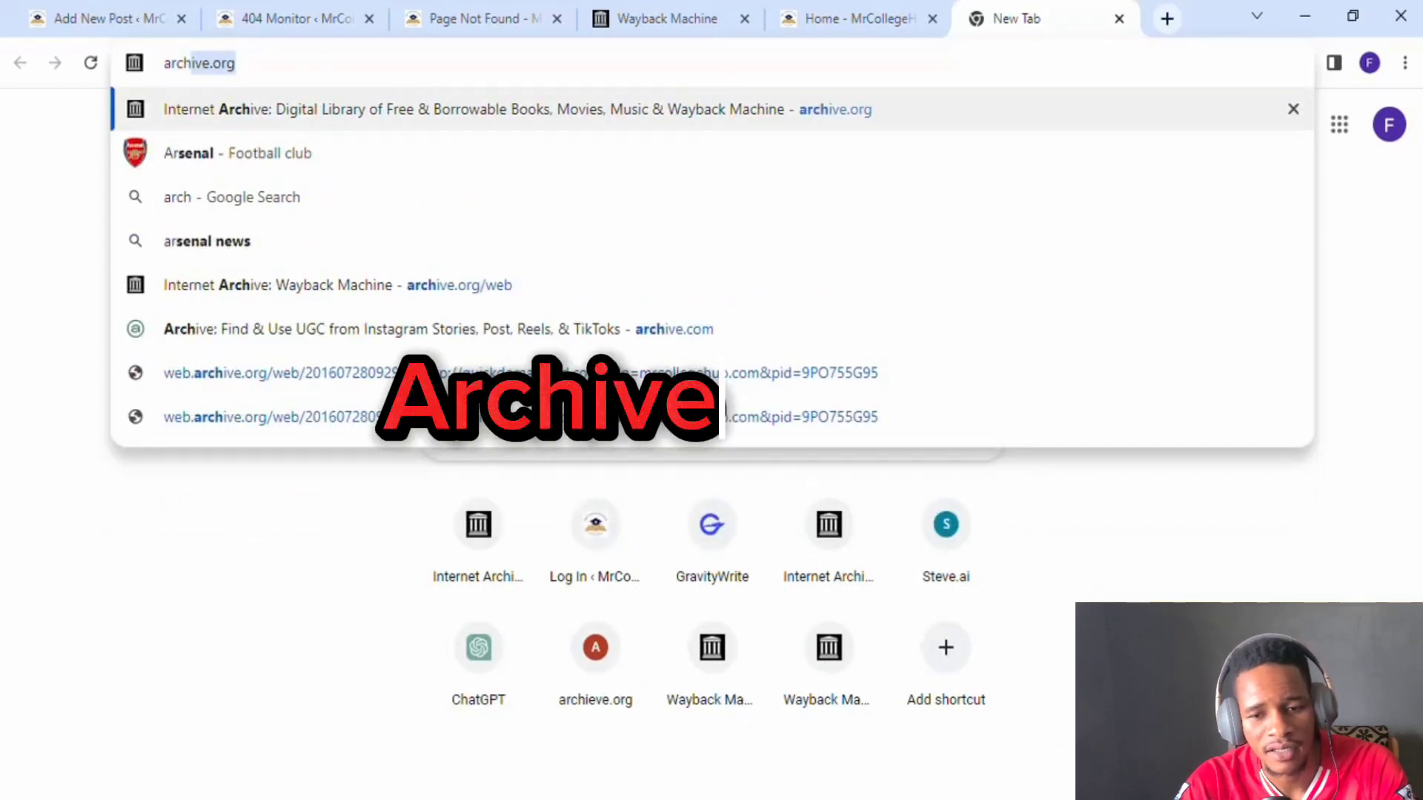
type("ve.")
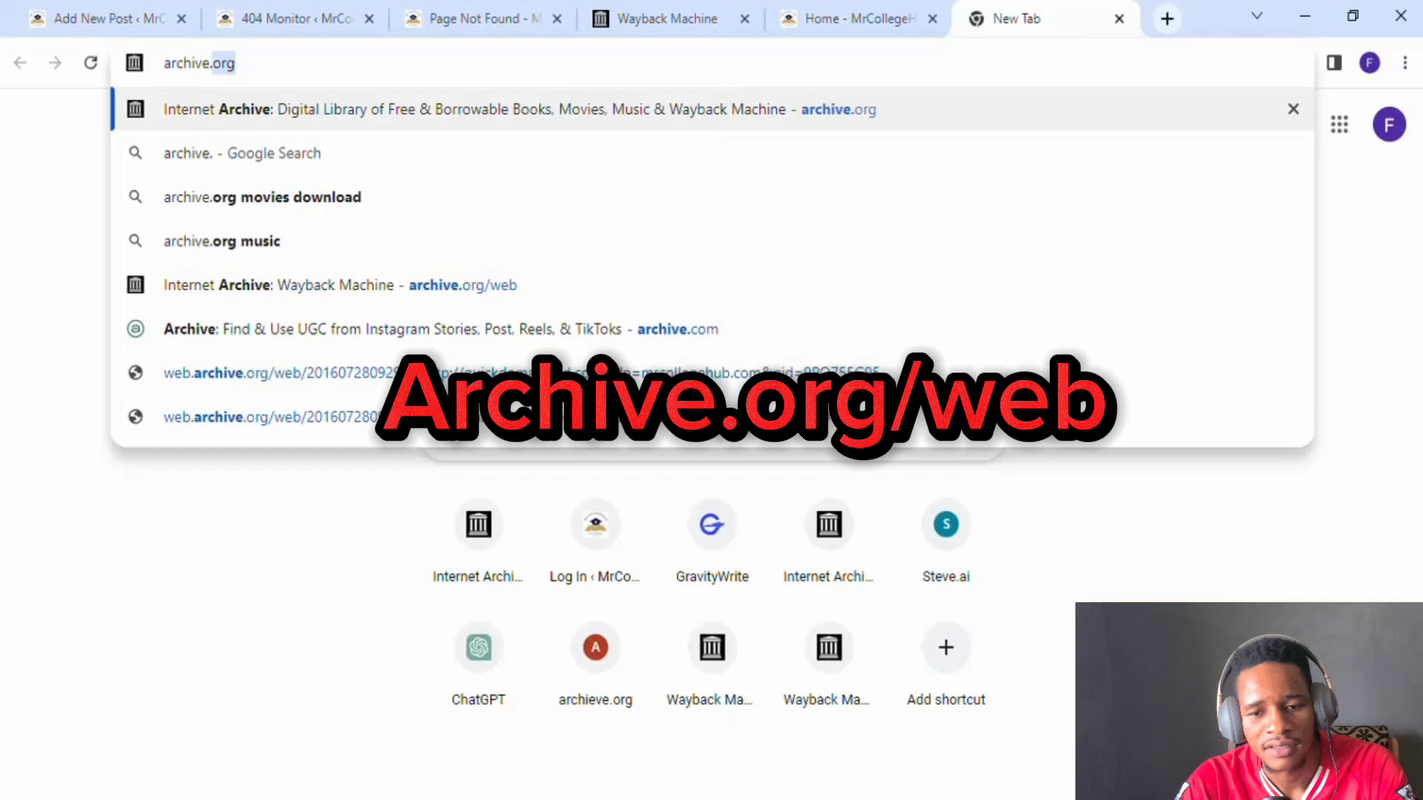
type("org/web")
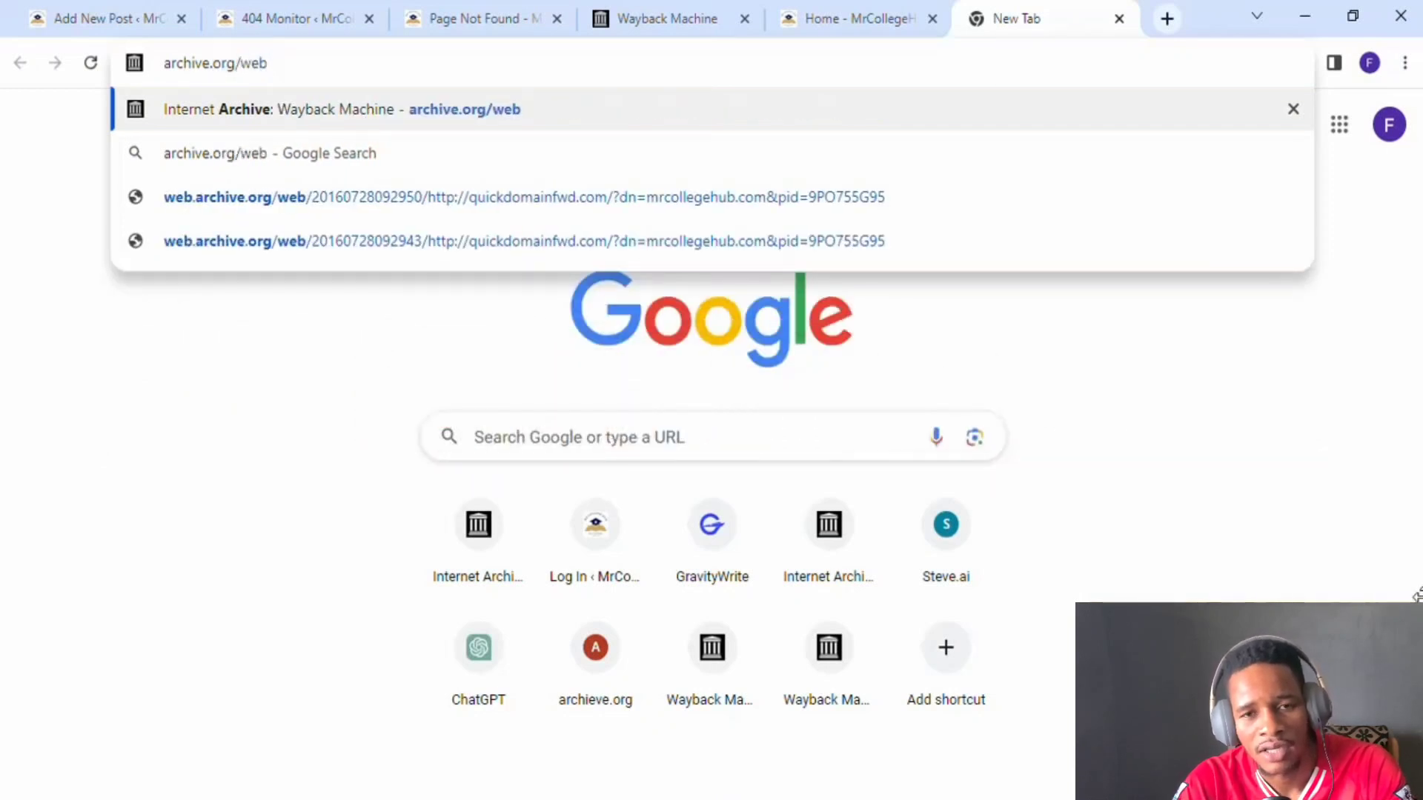
key("Return")
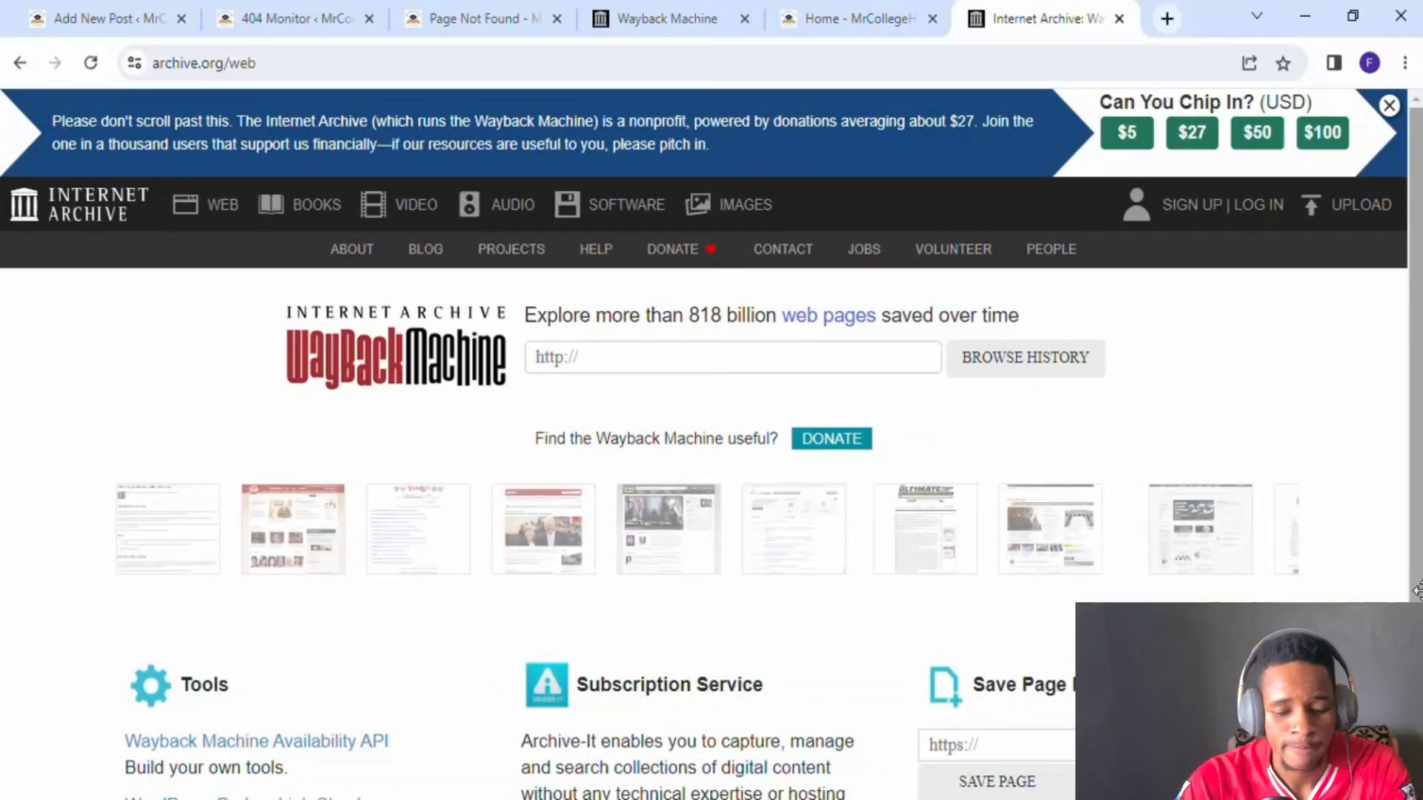
left_click(741, 358)
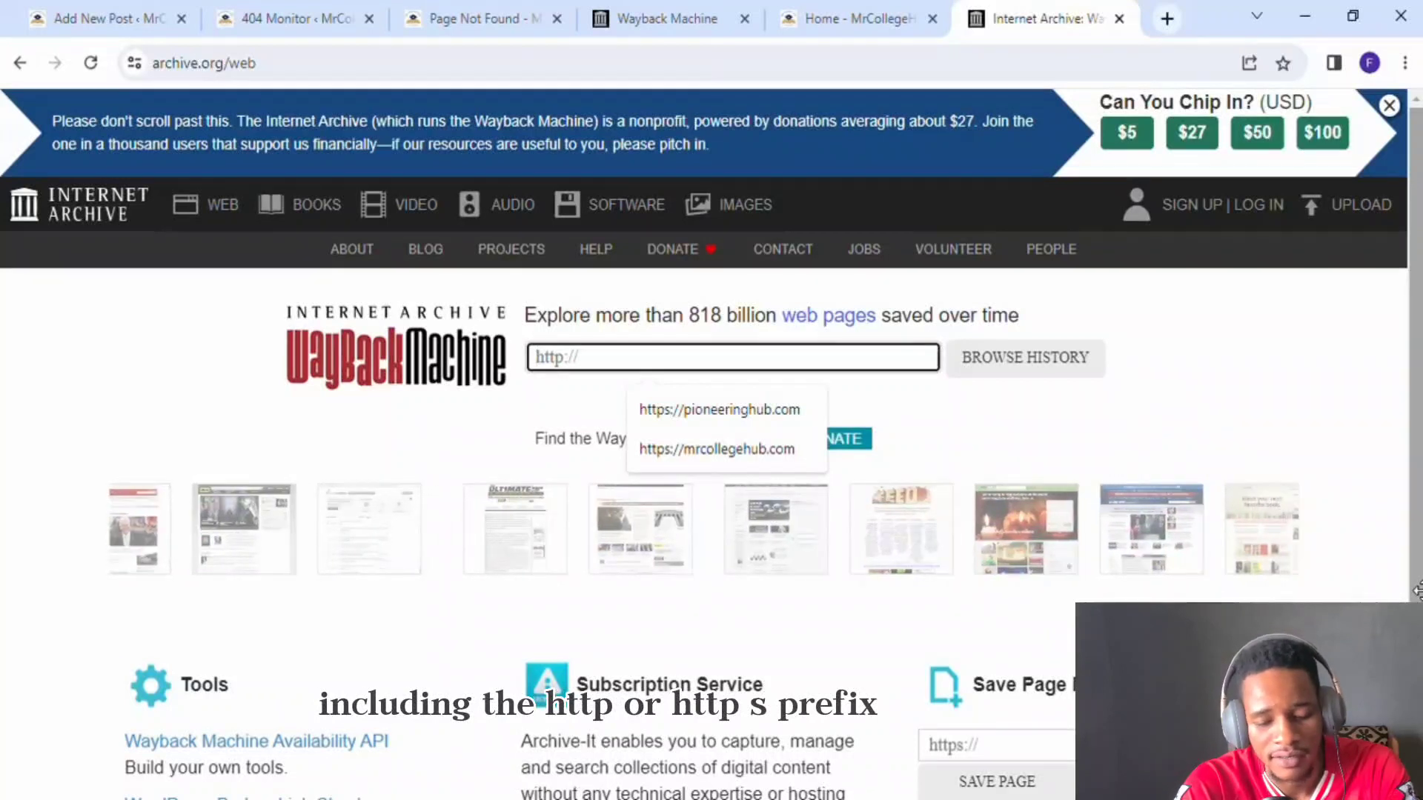
key("Down")
key("Down")
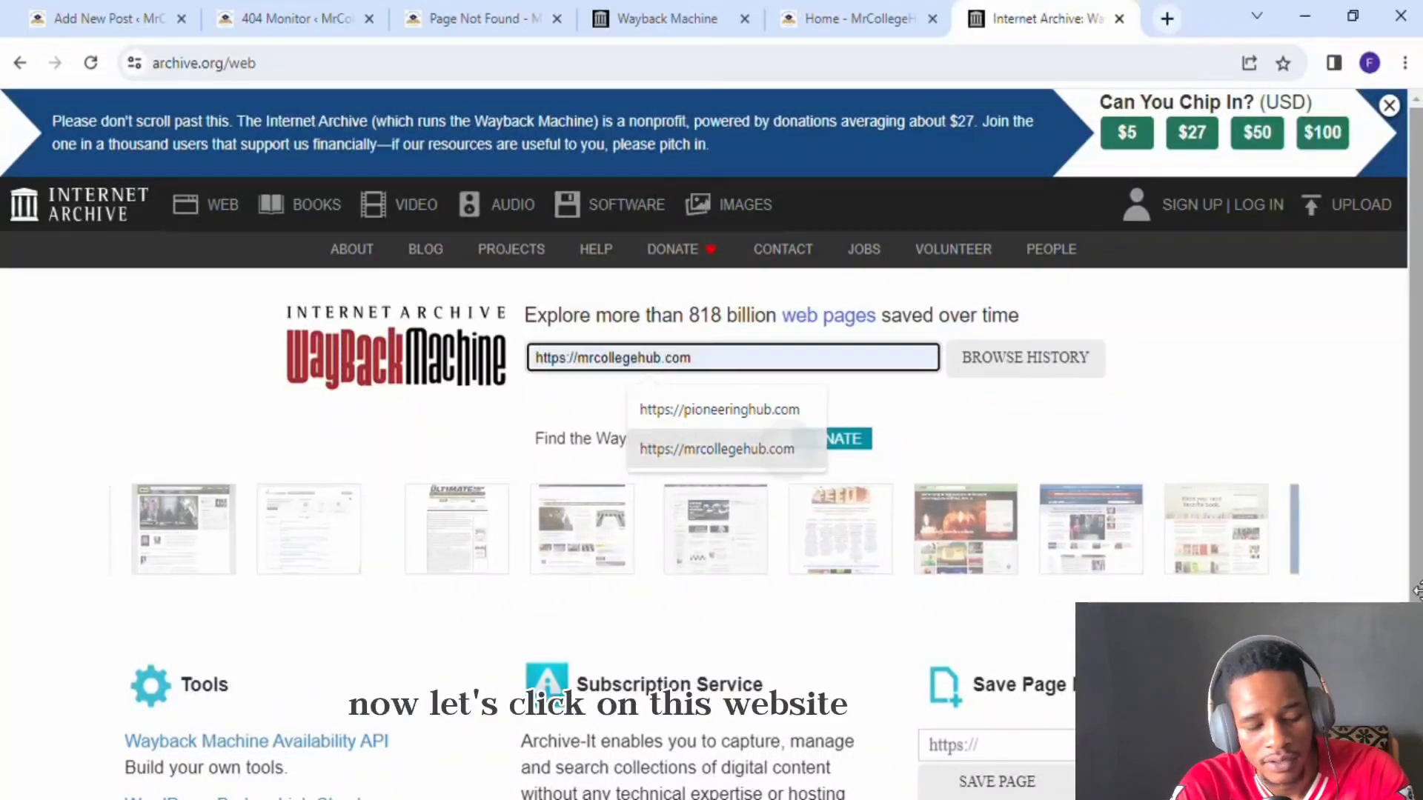
key("Return")
left_click(718, 386)
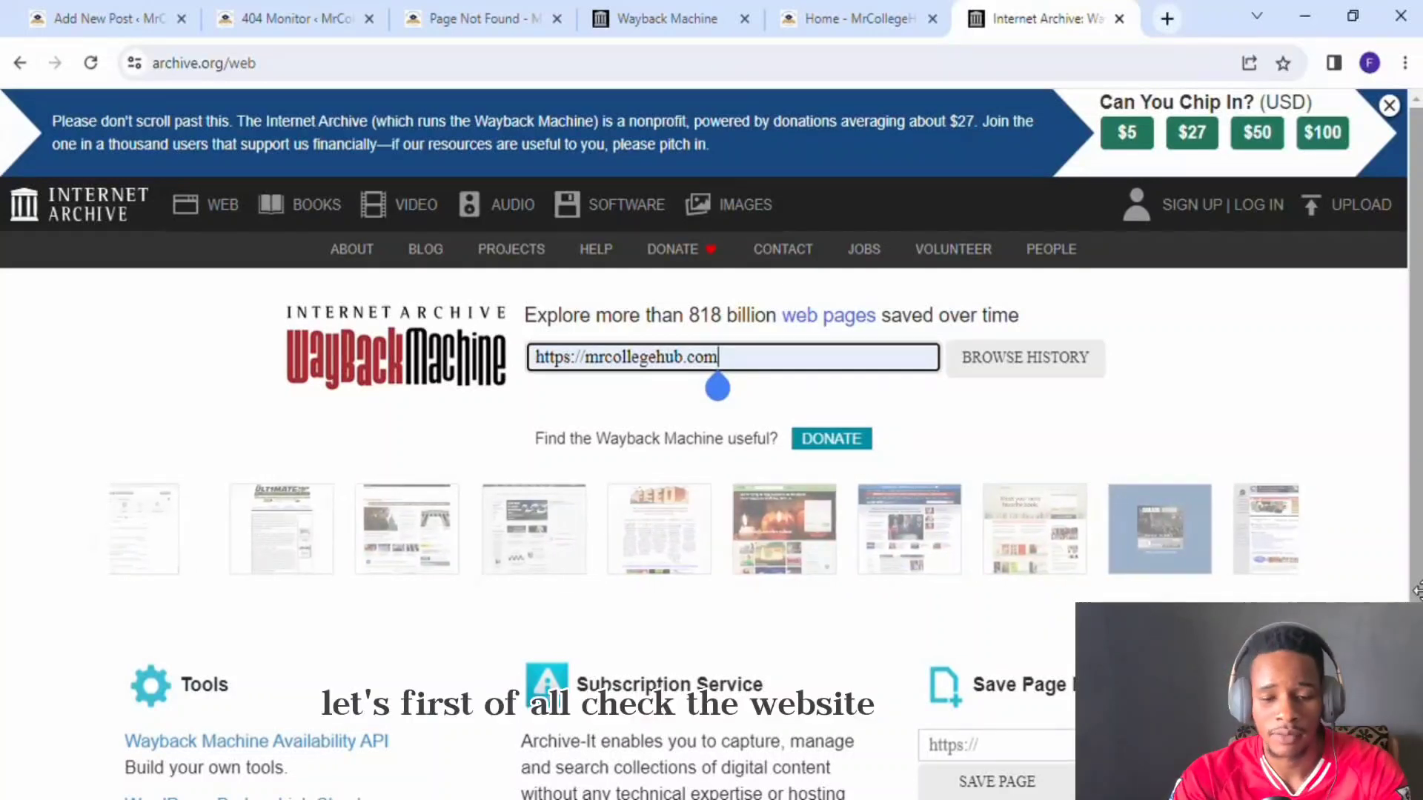
key("ctrl+shift+Tab")
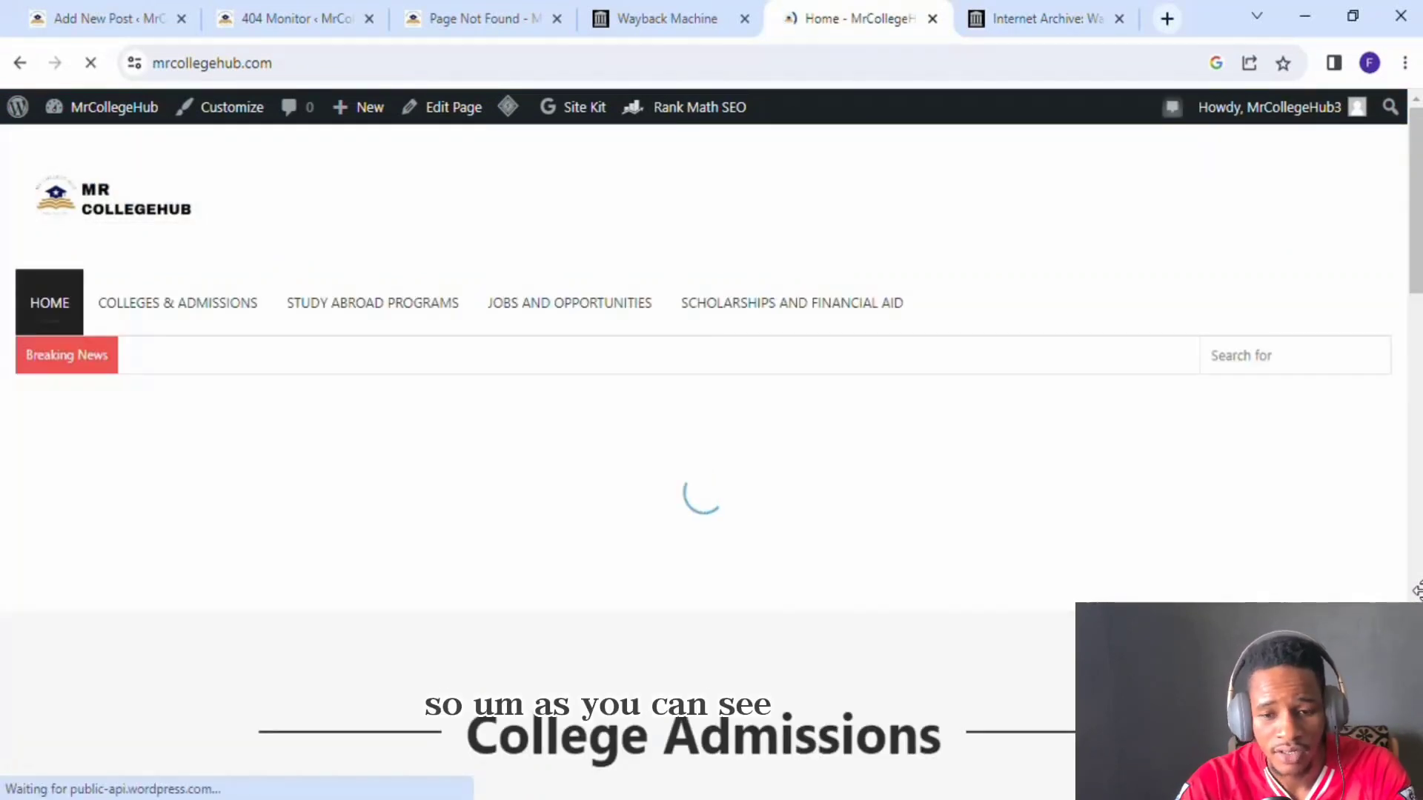
Scroll the live MrCollegeHub homepage to confirm its category sections are empty, then return to the Wayback tab
scroll(1417, 590, "down", 5)
scroll(1417, 591, "down", 10)
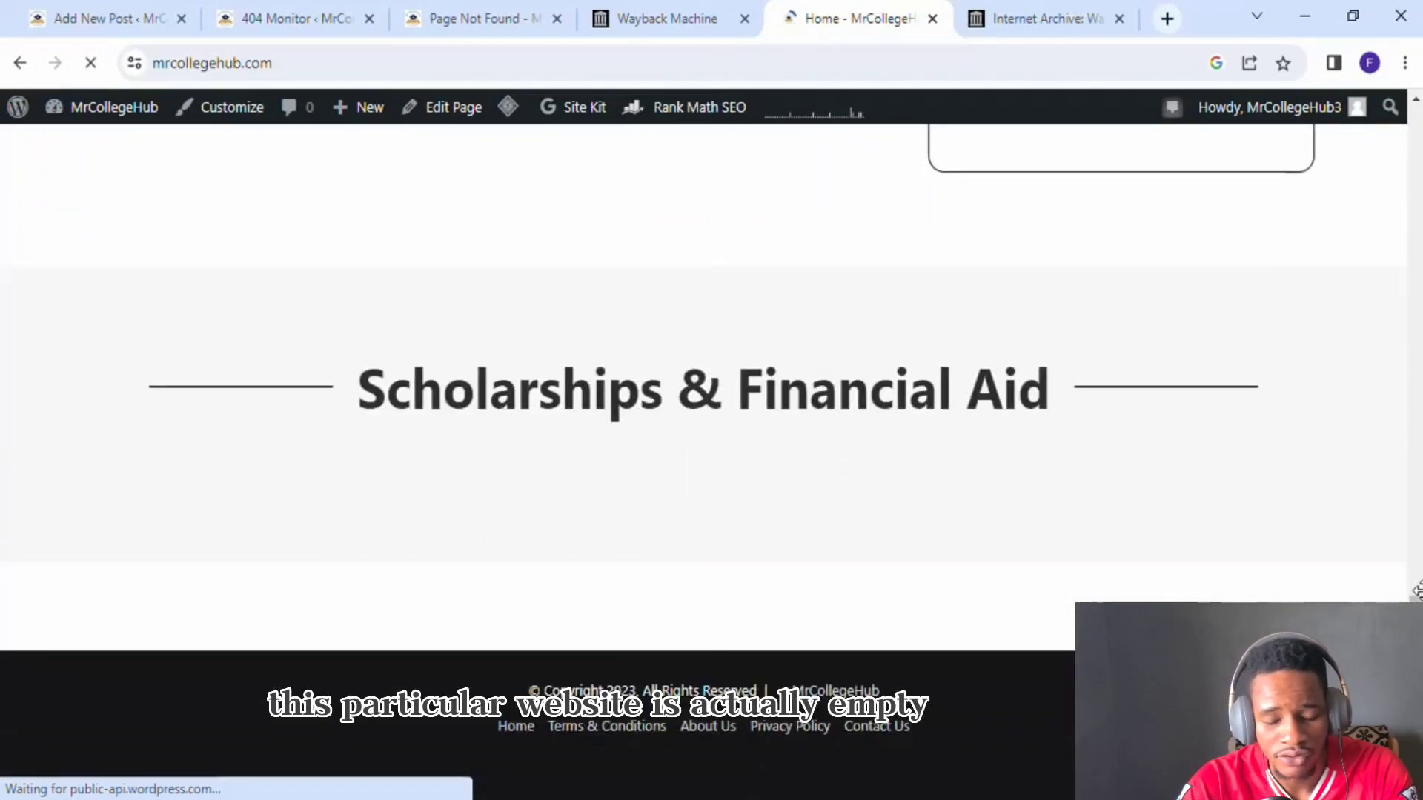
scroll(1417, 591, "up", 6)
scroll(1417, 590, "up", 8)
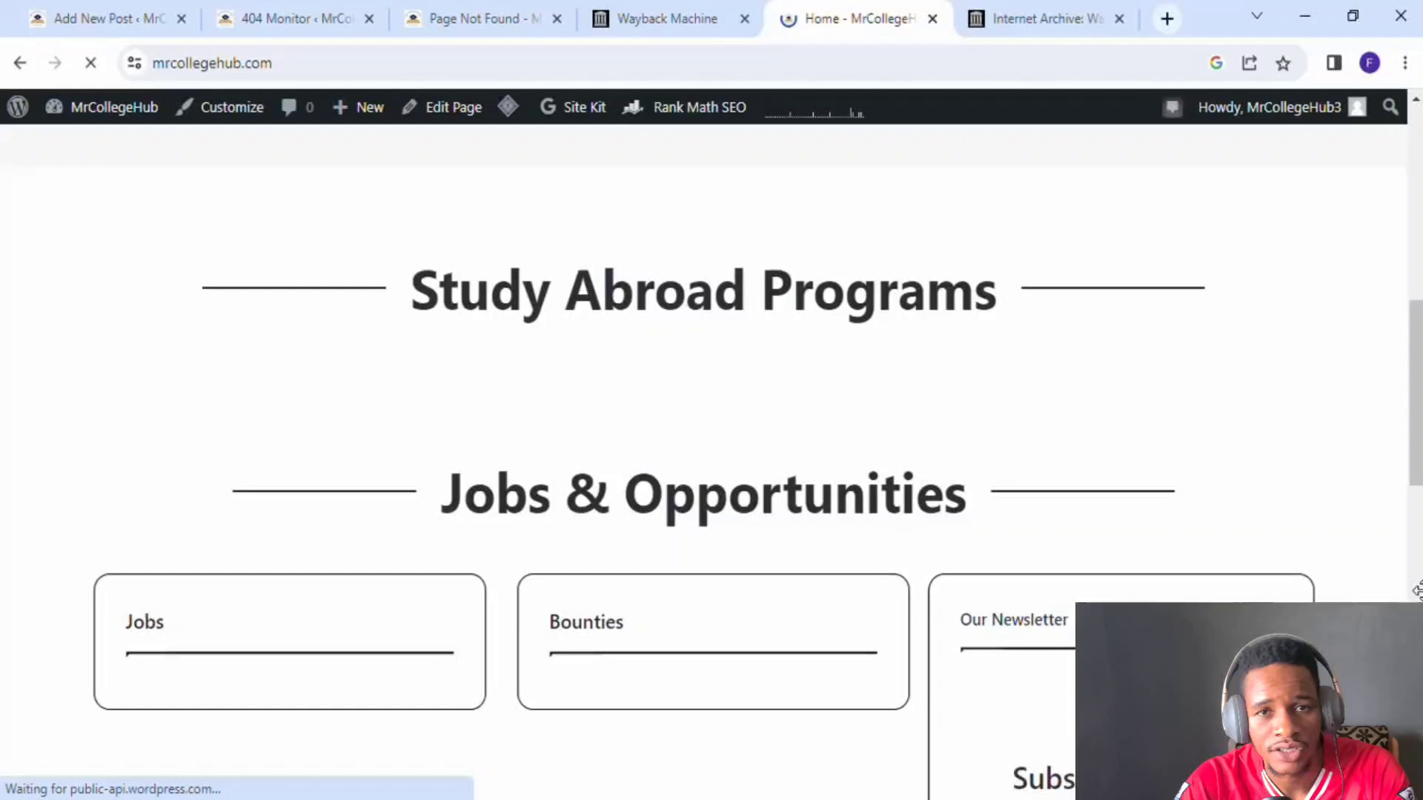
scroll(1417, 591, "up", 3)
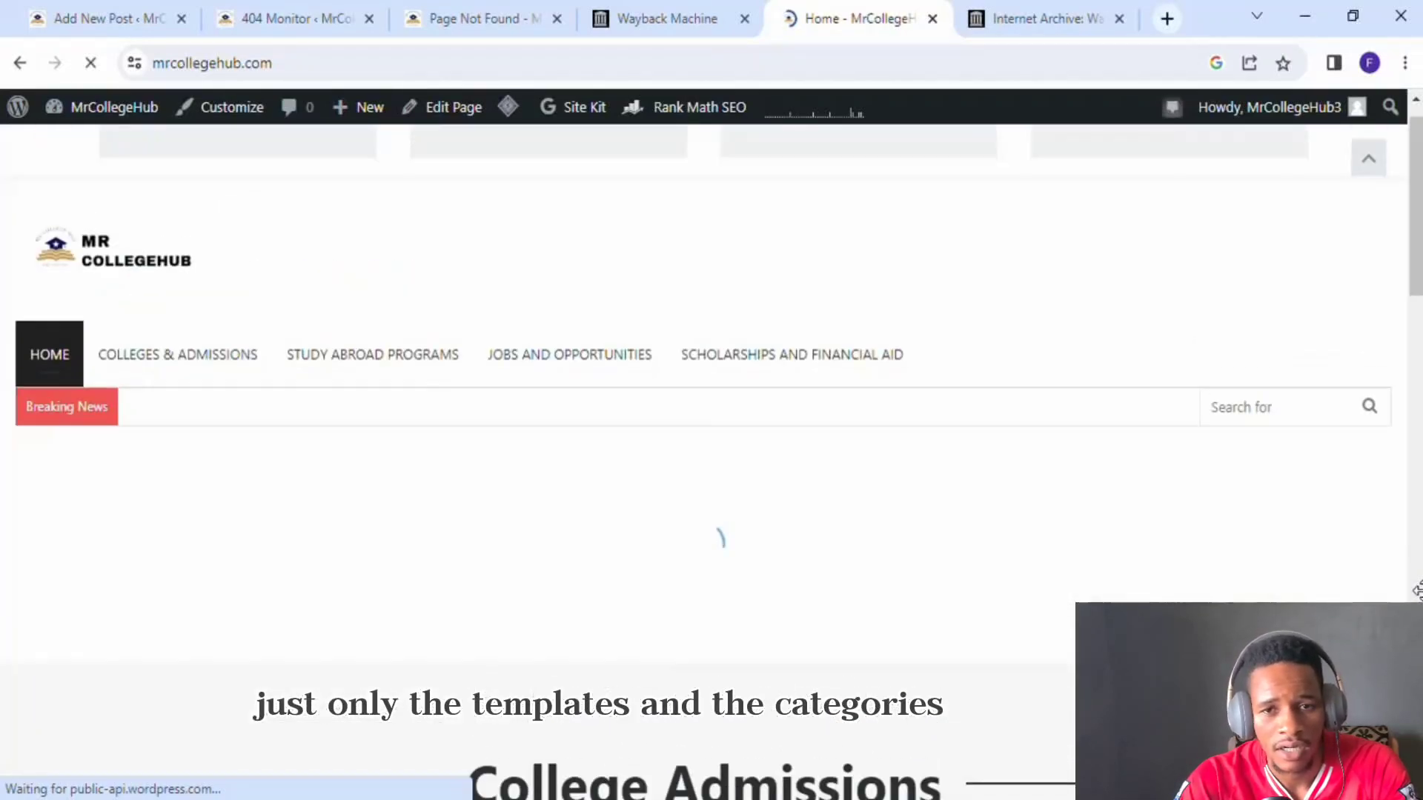
scroll(1417, 590, "down", 3)
scroll(1417, 590, "down", 15)
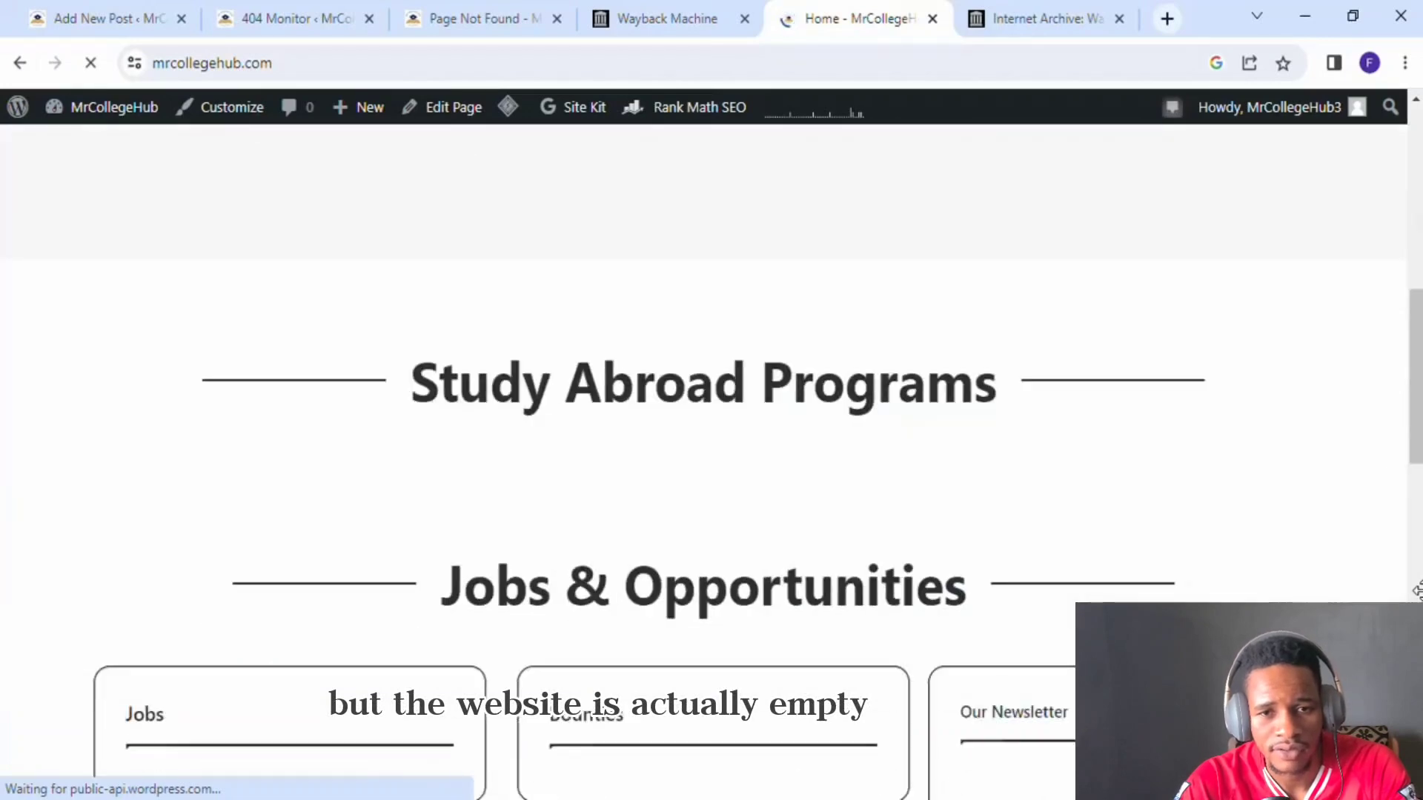
scroll(1417, 590, "down", 7)
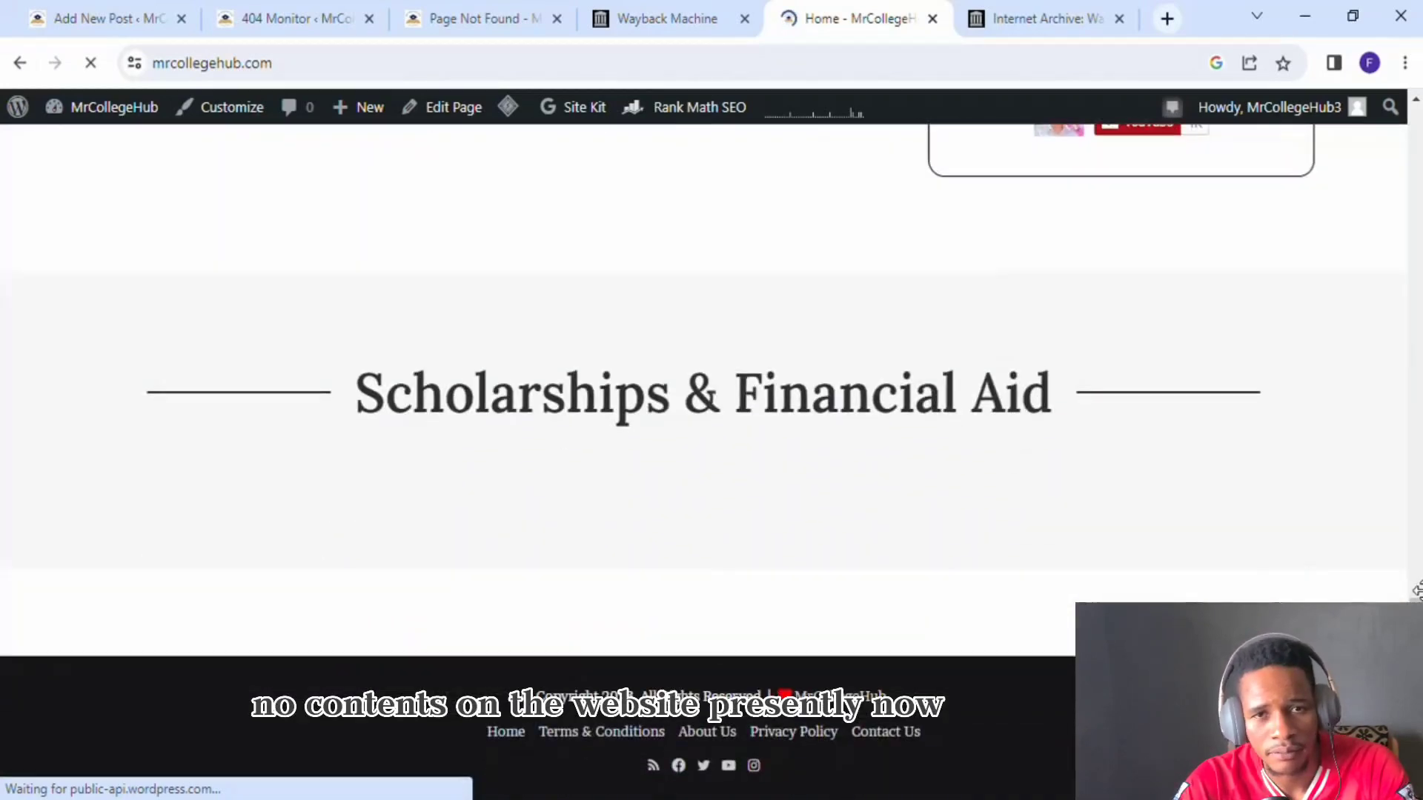
scroll(1417, 591, "up", 8)
scroll(1417, 591, "up", 10)
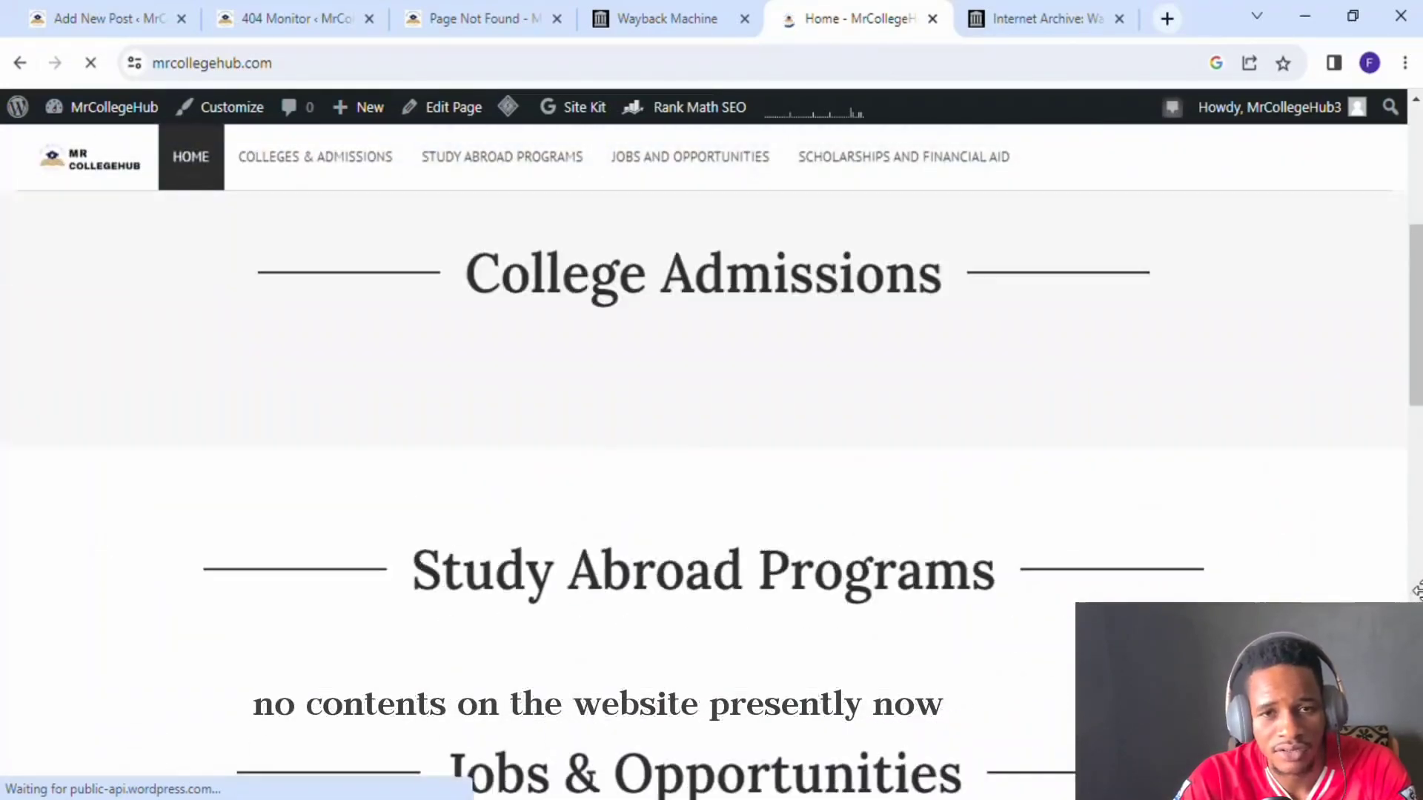
key("ctrl+Tab")
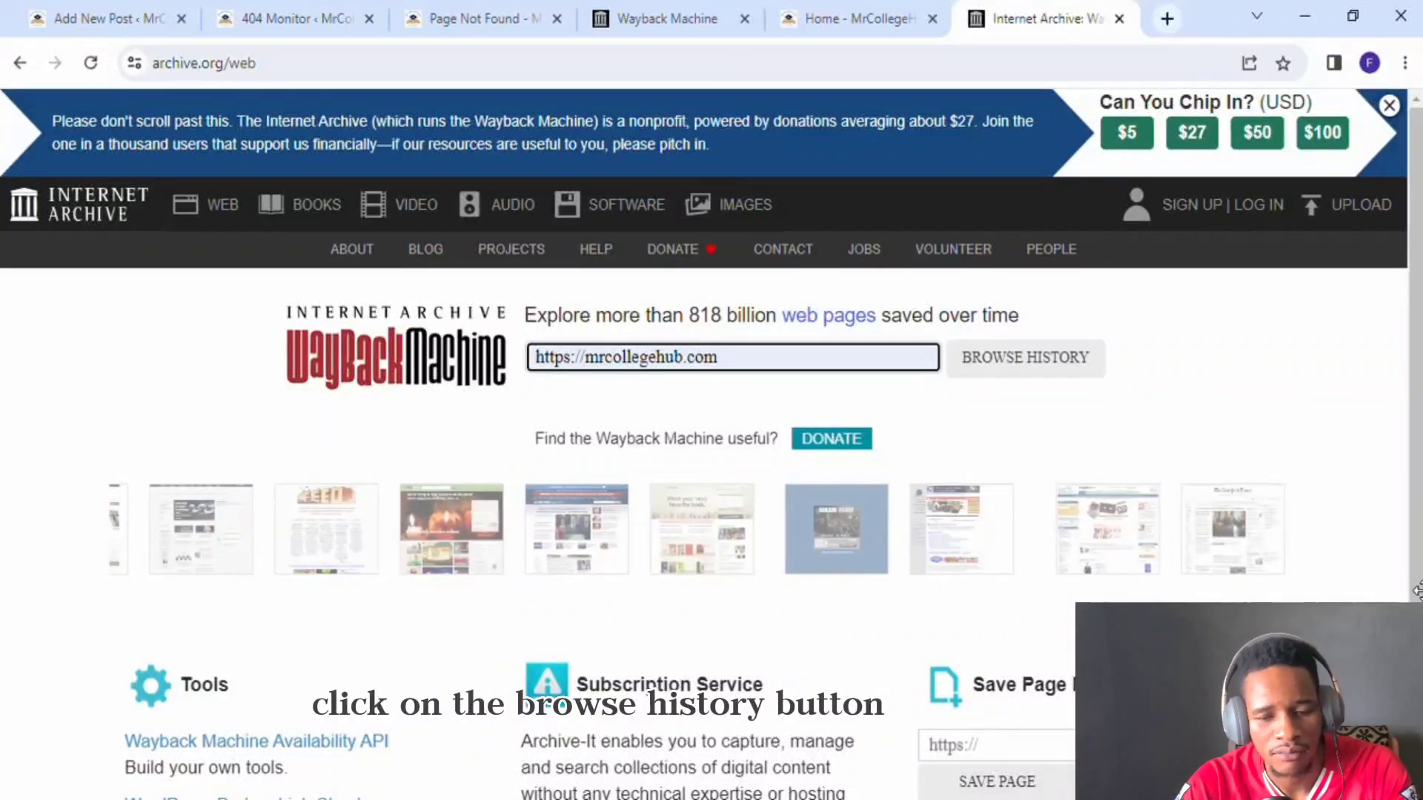
Browse mrcollegehub.com's capture history and show the 2015 calendar with its June 23 snapshot
key("Return")
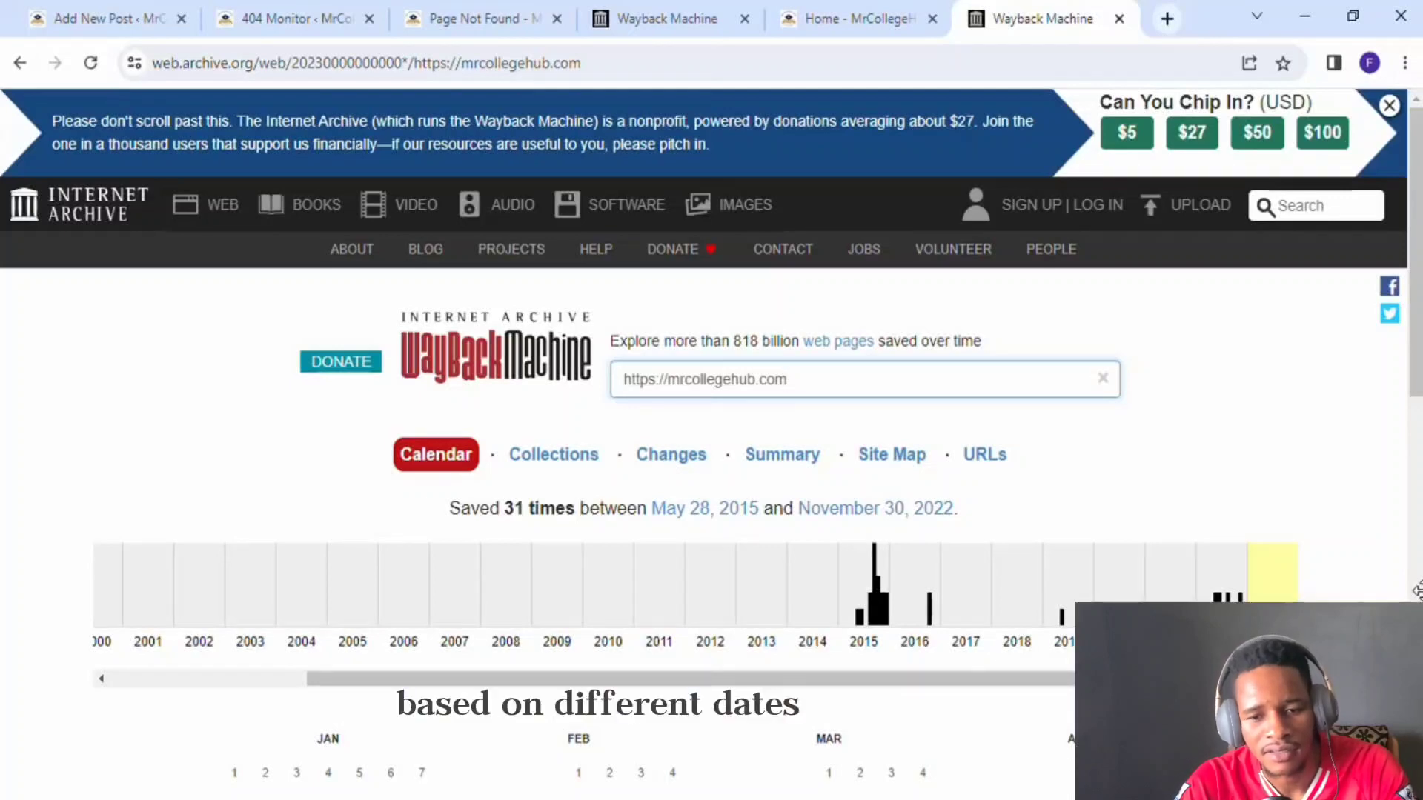
scroll(1417, 590, "down", 5)
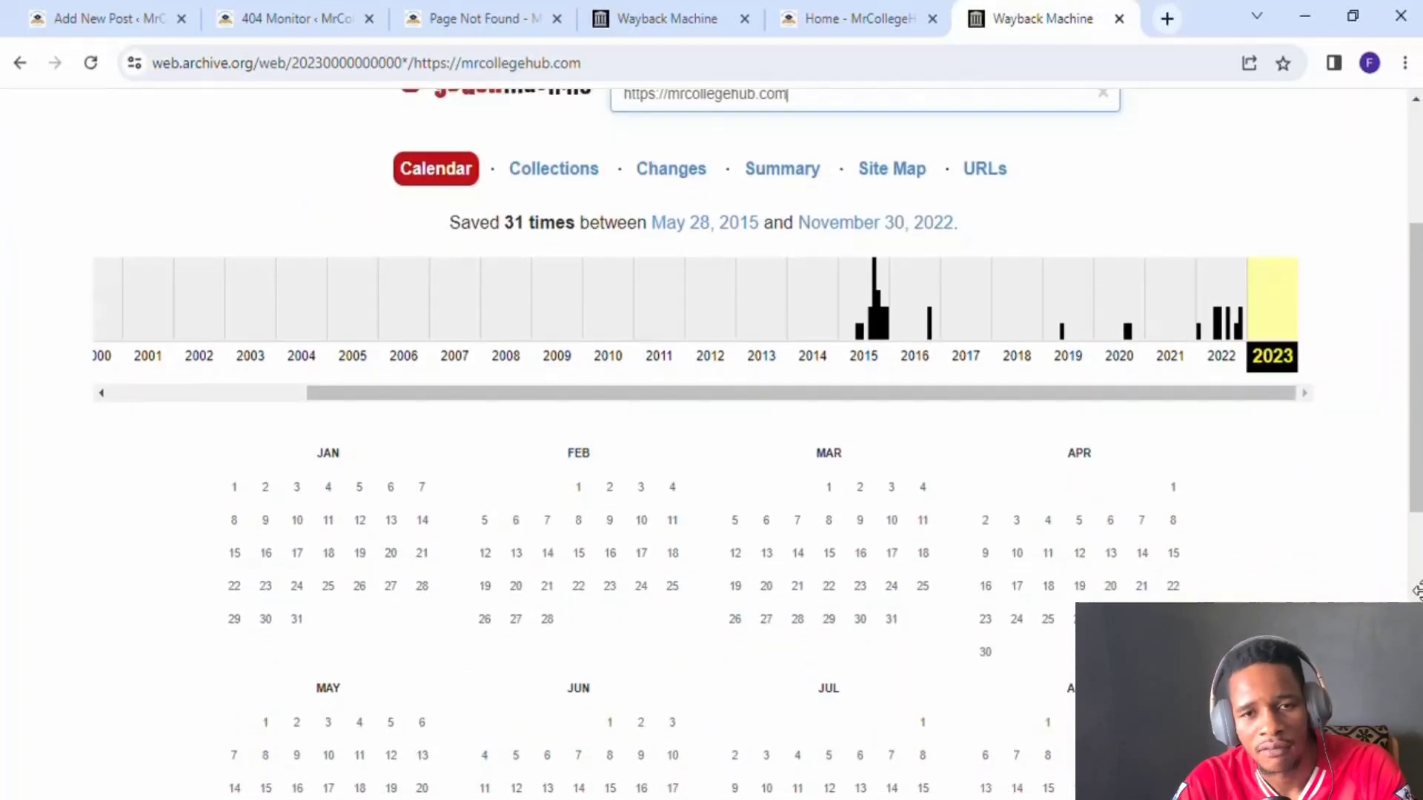
scroll(1417, 591, "down", 2)
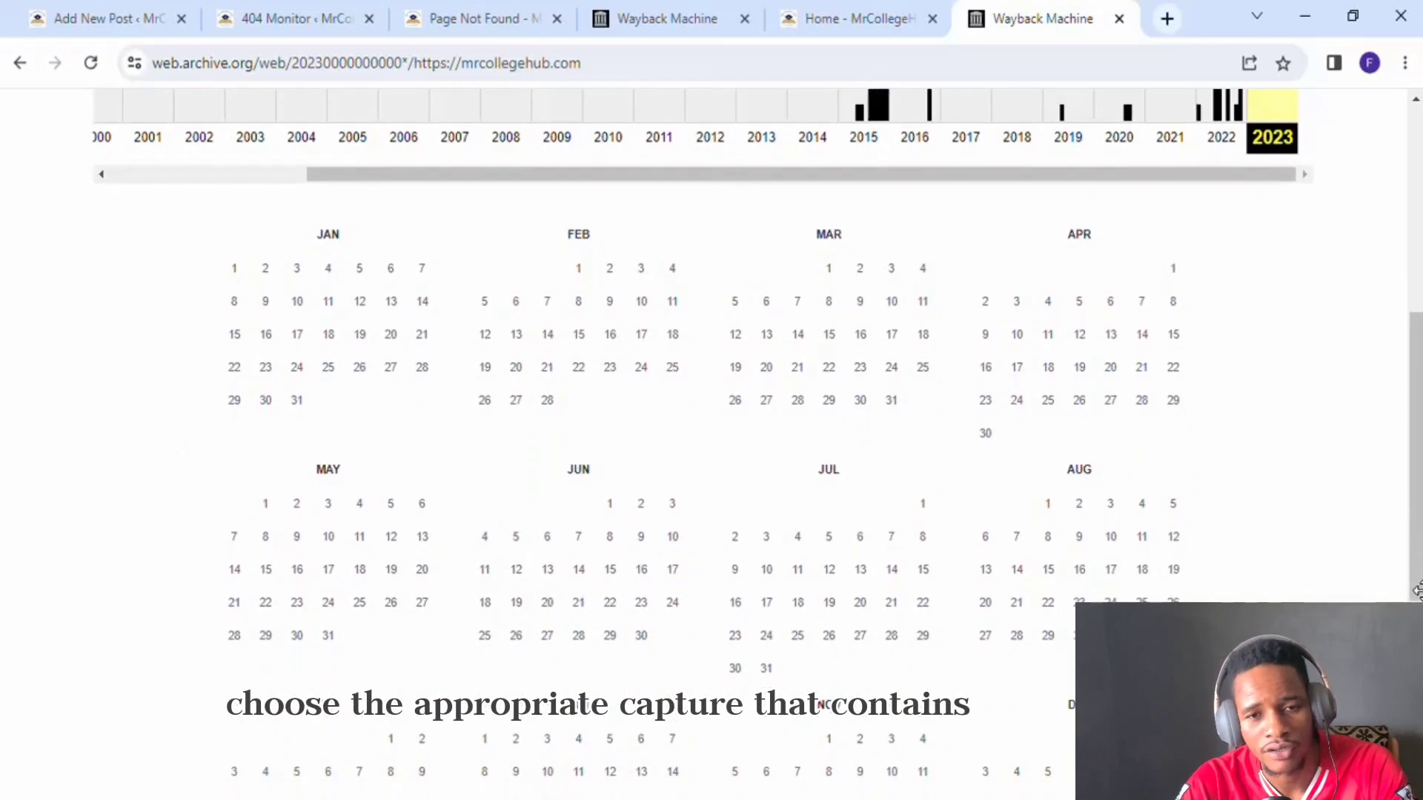
scroll(1417, 591, "down", 1)
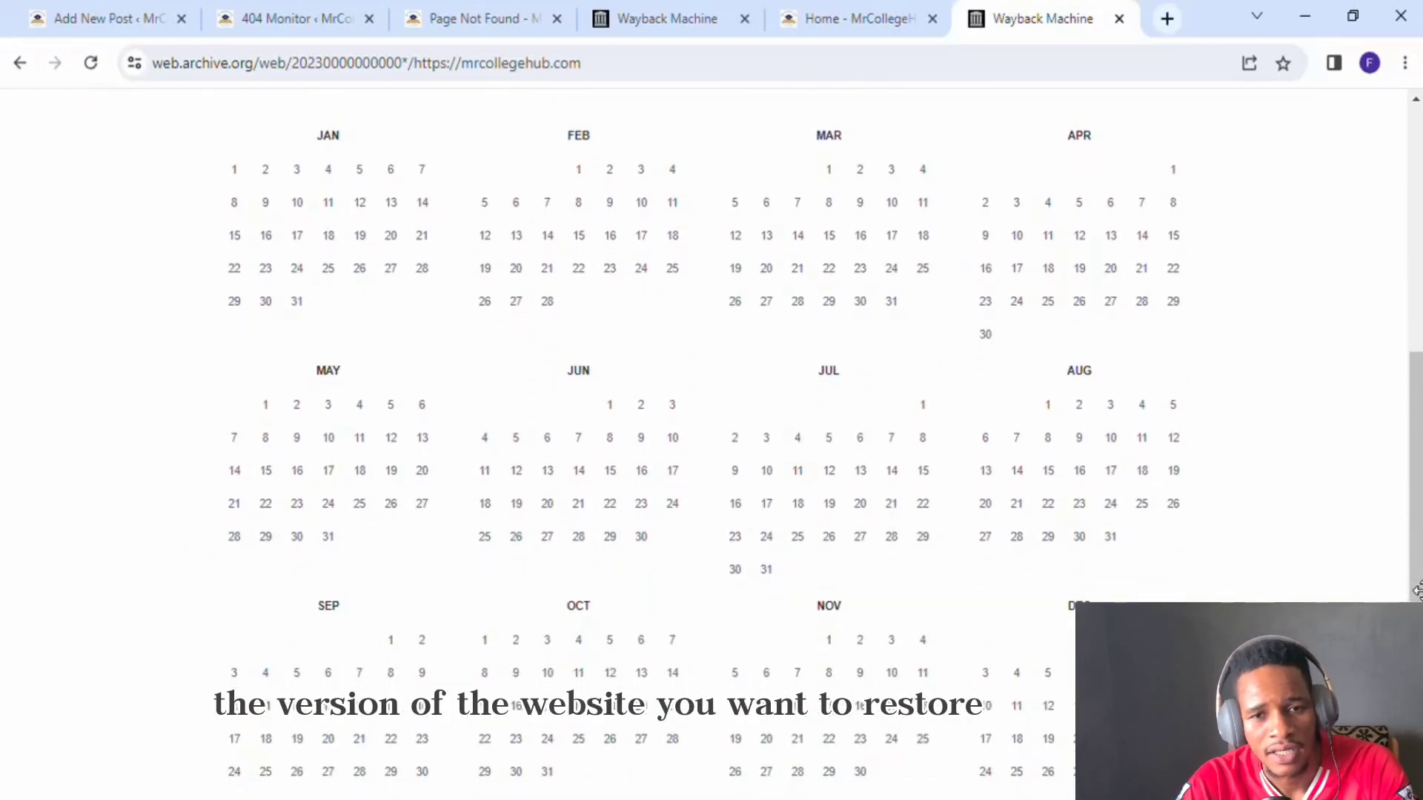
scroll(1418, 591, "down", 2)
scroll(1417, 590, "up", 4)
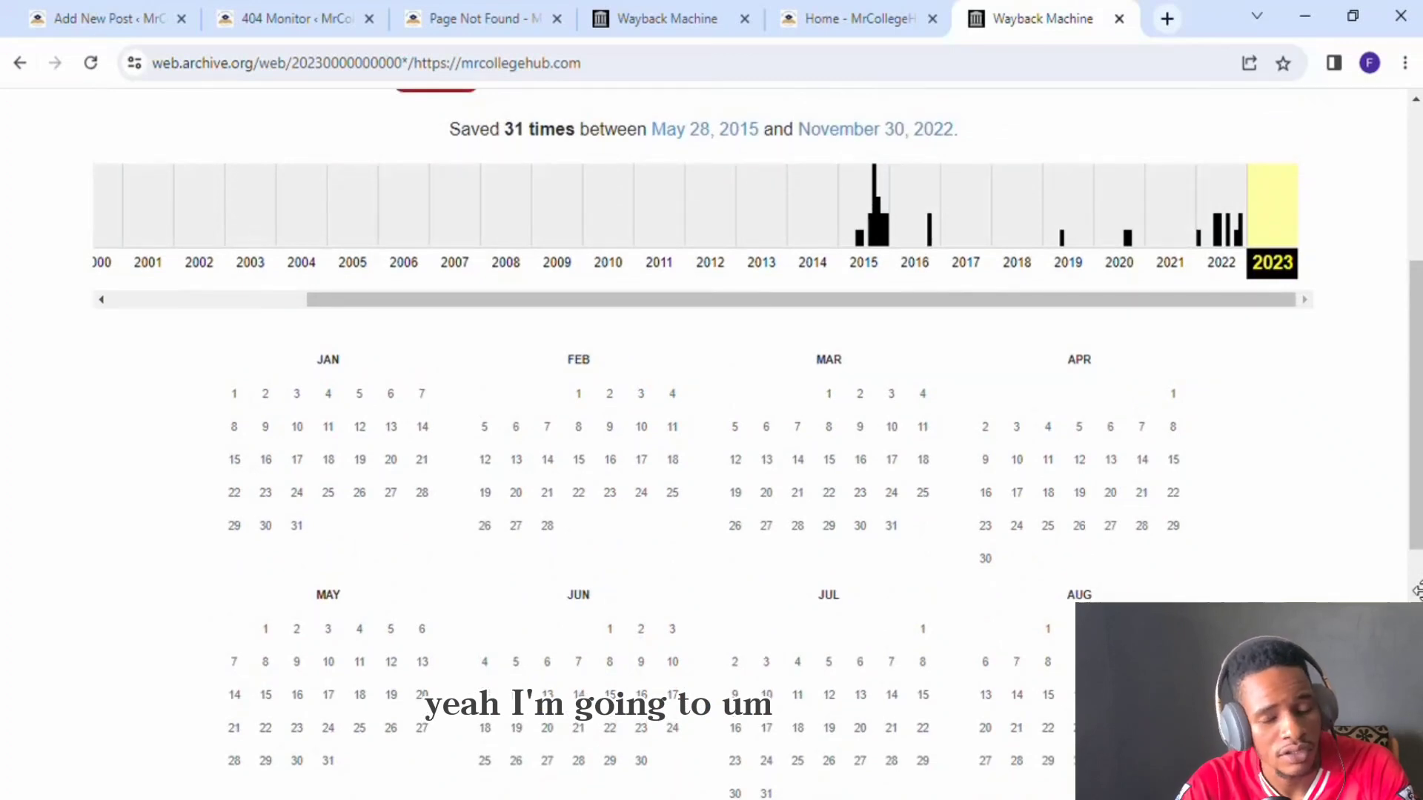
left_click(864, 263)
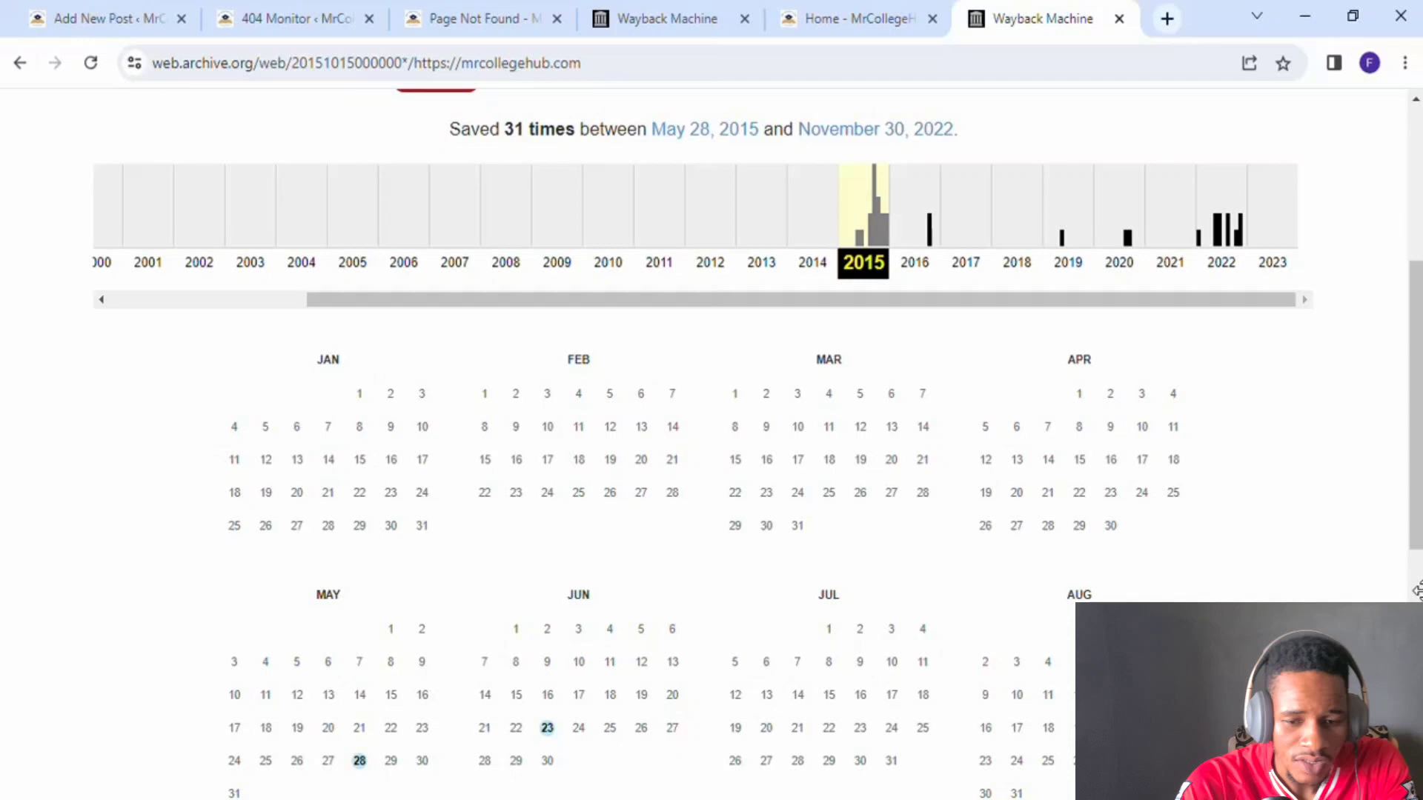
scroll(1416, 591, "down", 6)
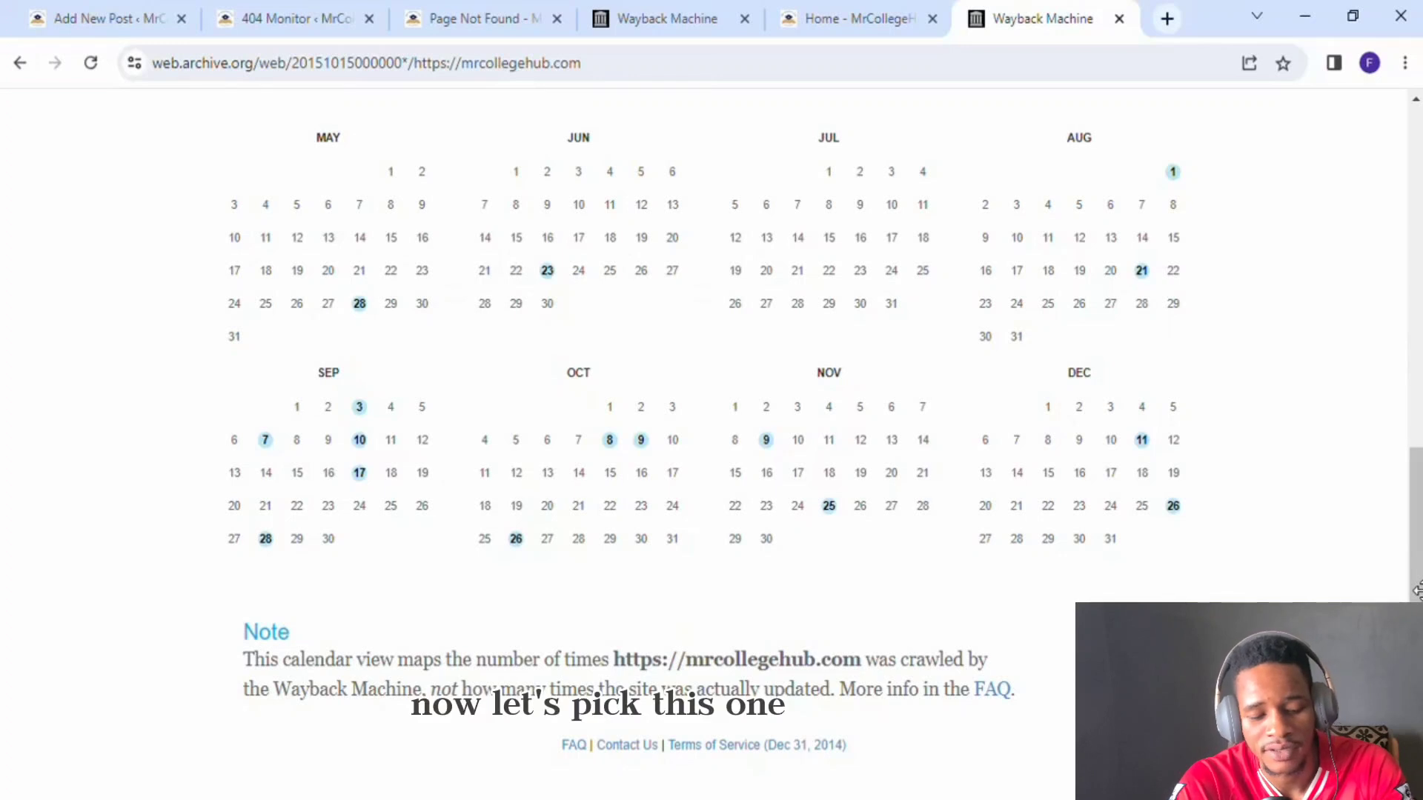
mouse_move(547, 271)
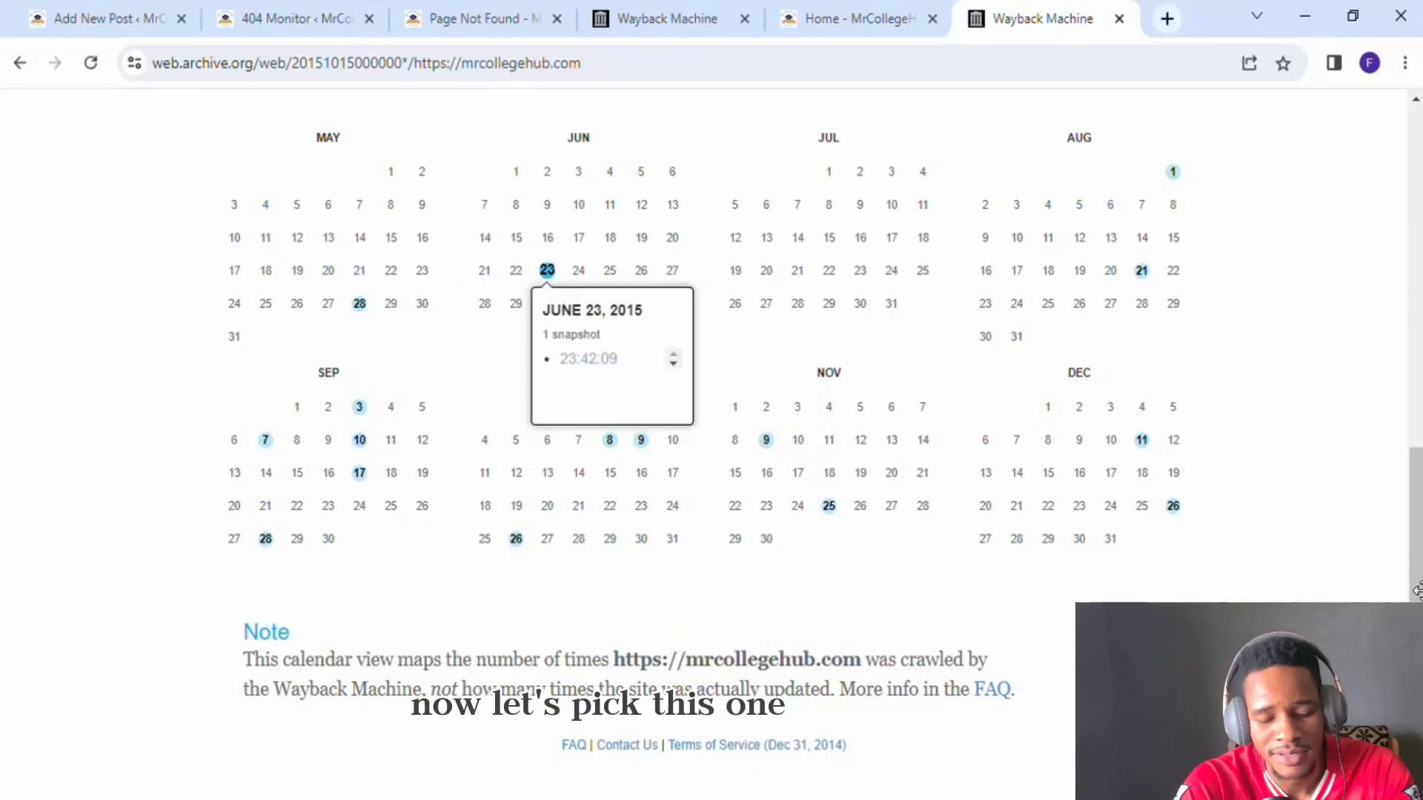
left_click(589, 359)
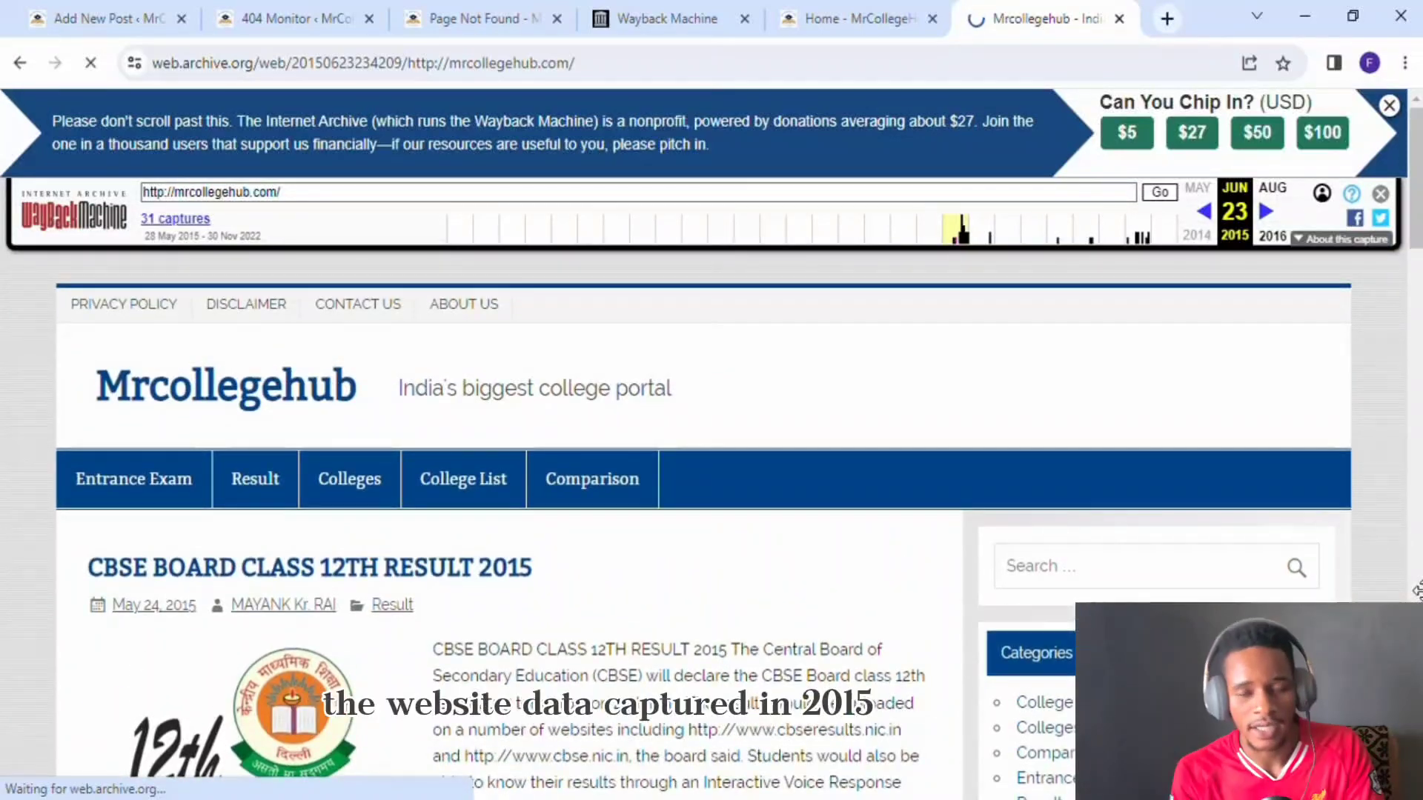
scroll(1417, 590, "down", 3)
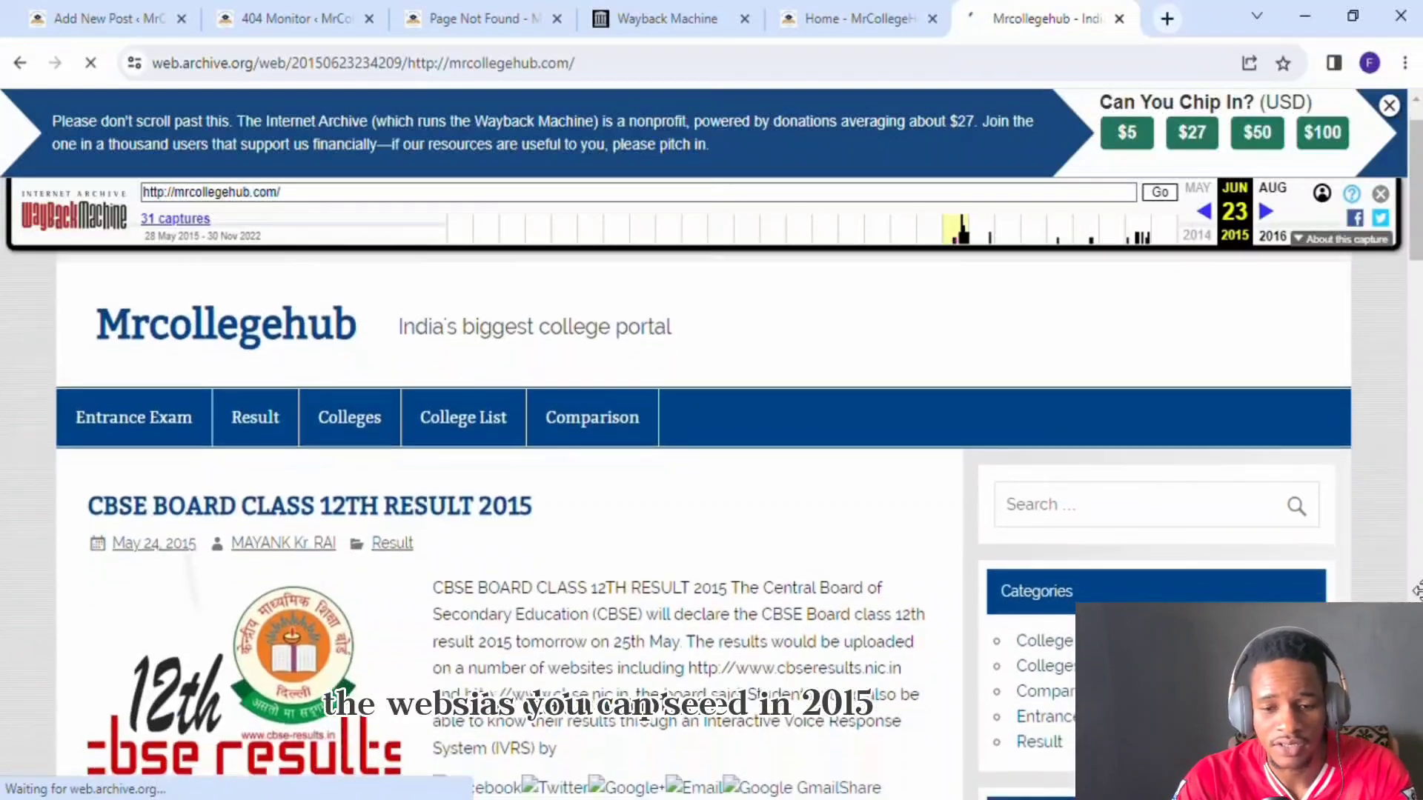
scroll(1416, 591, "down", 12)
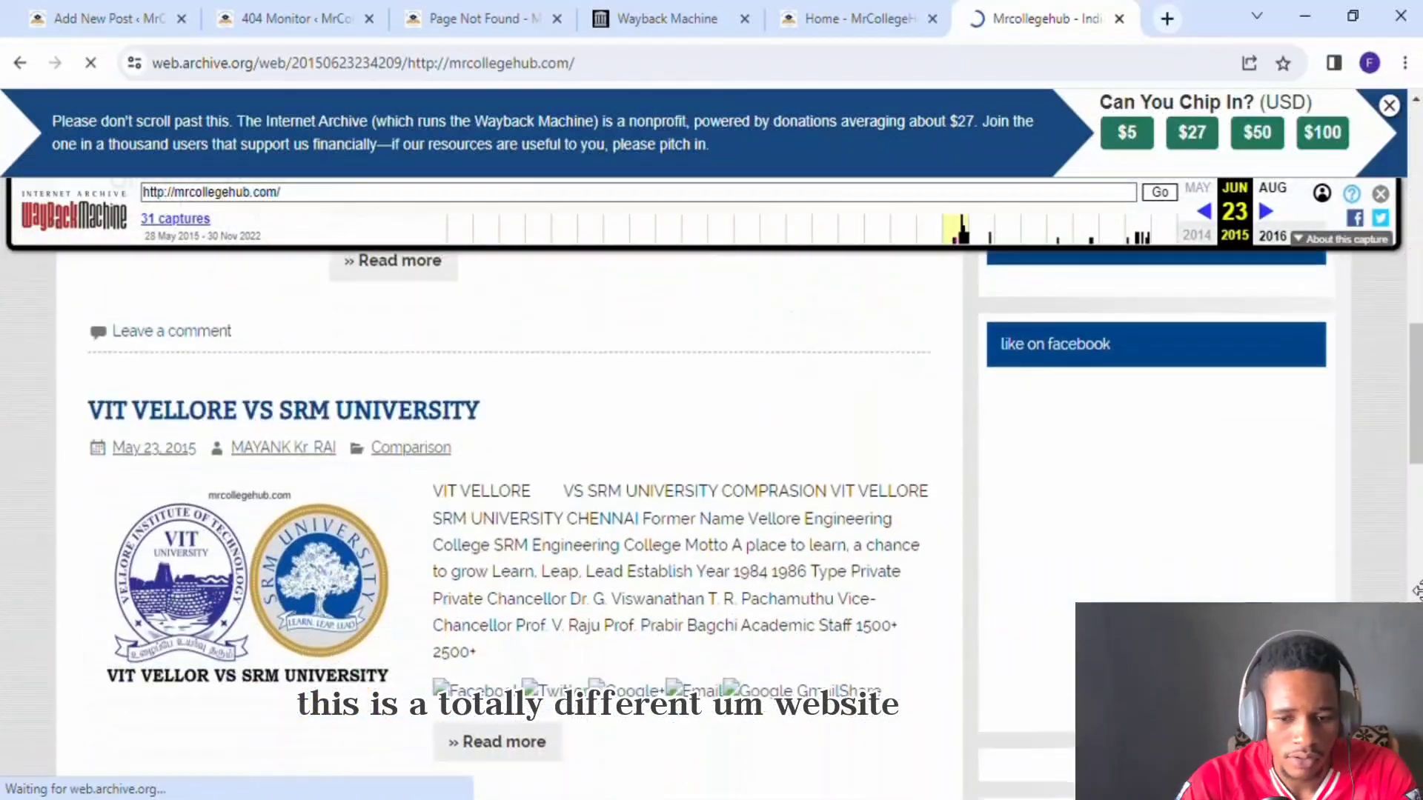
scroll(1417, 591, "up", 15)
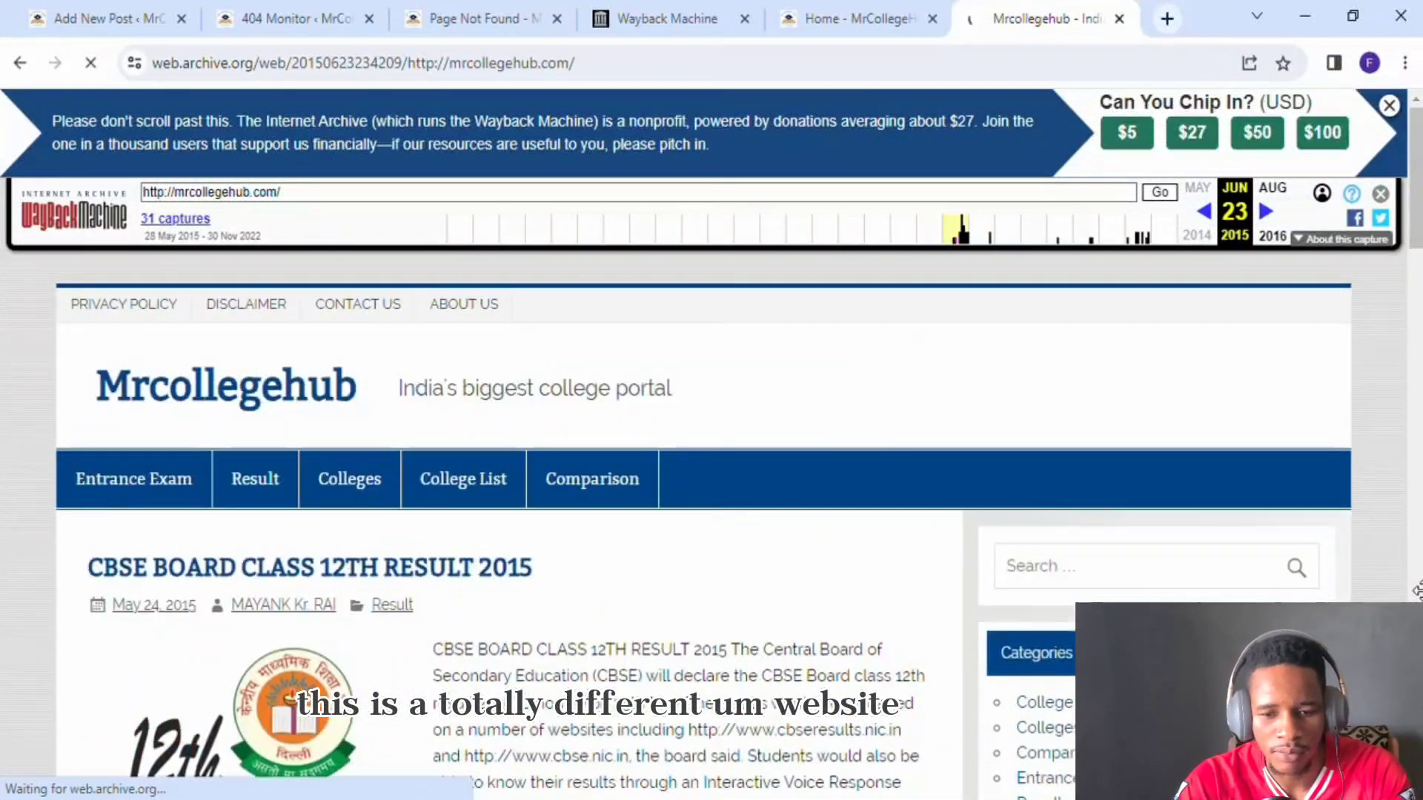
scroll(1416, 591, "down", 2)
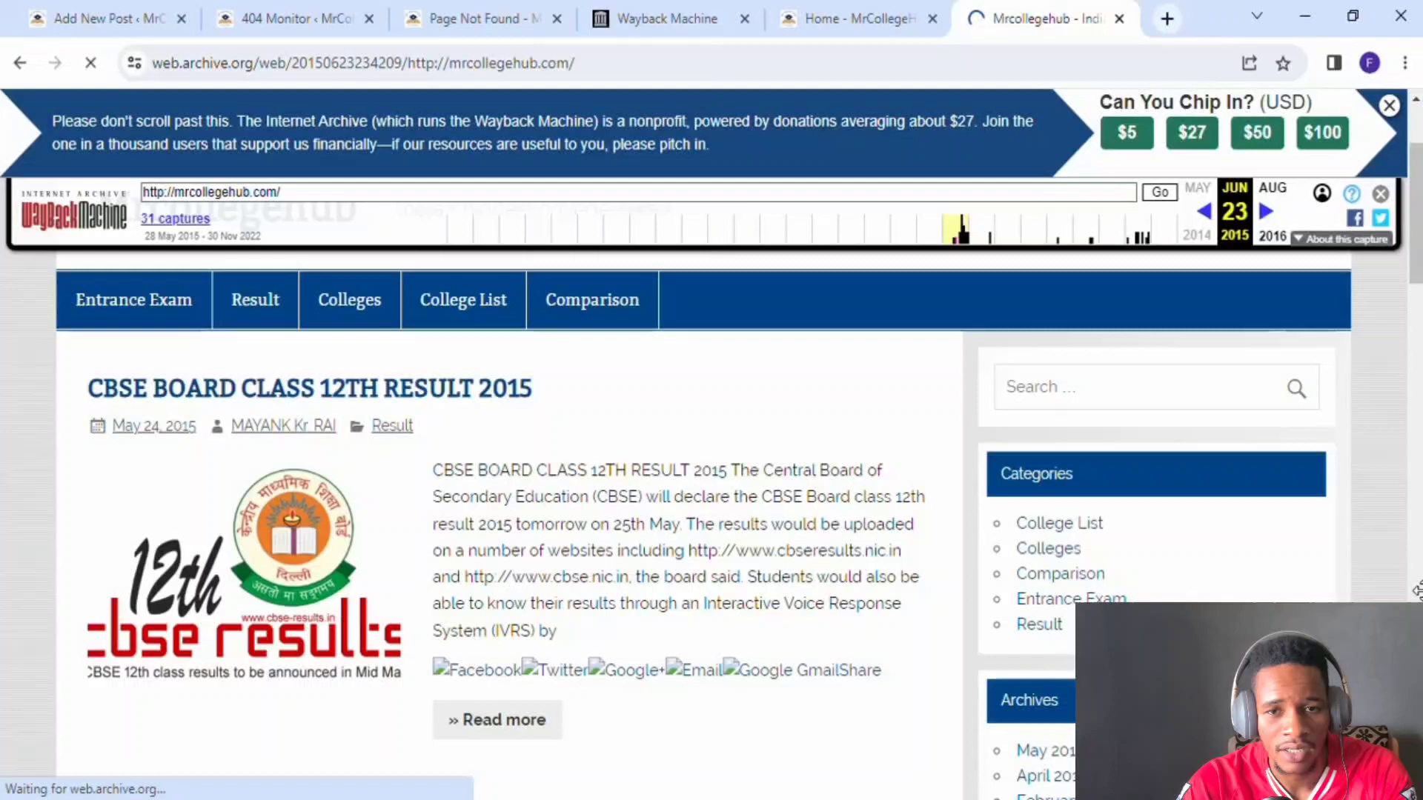
scroll(1416, 590, "down", 4)
scroll(1417, 591, "down", 6)
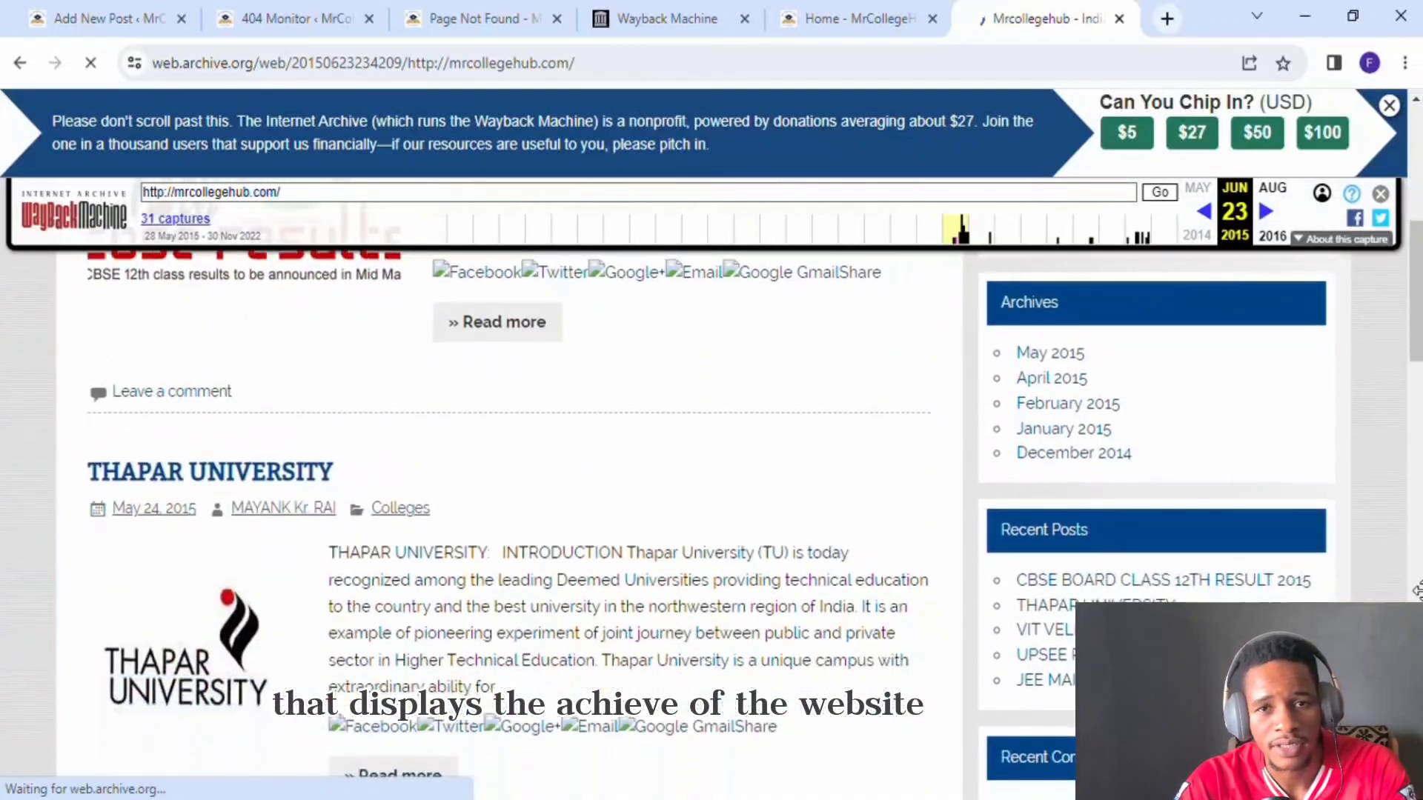
scroll(1416, 591, "down", 6)
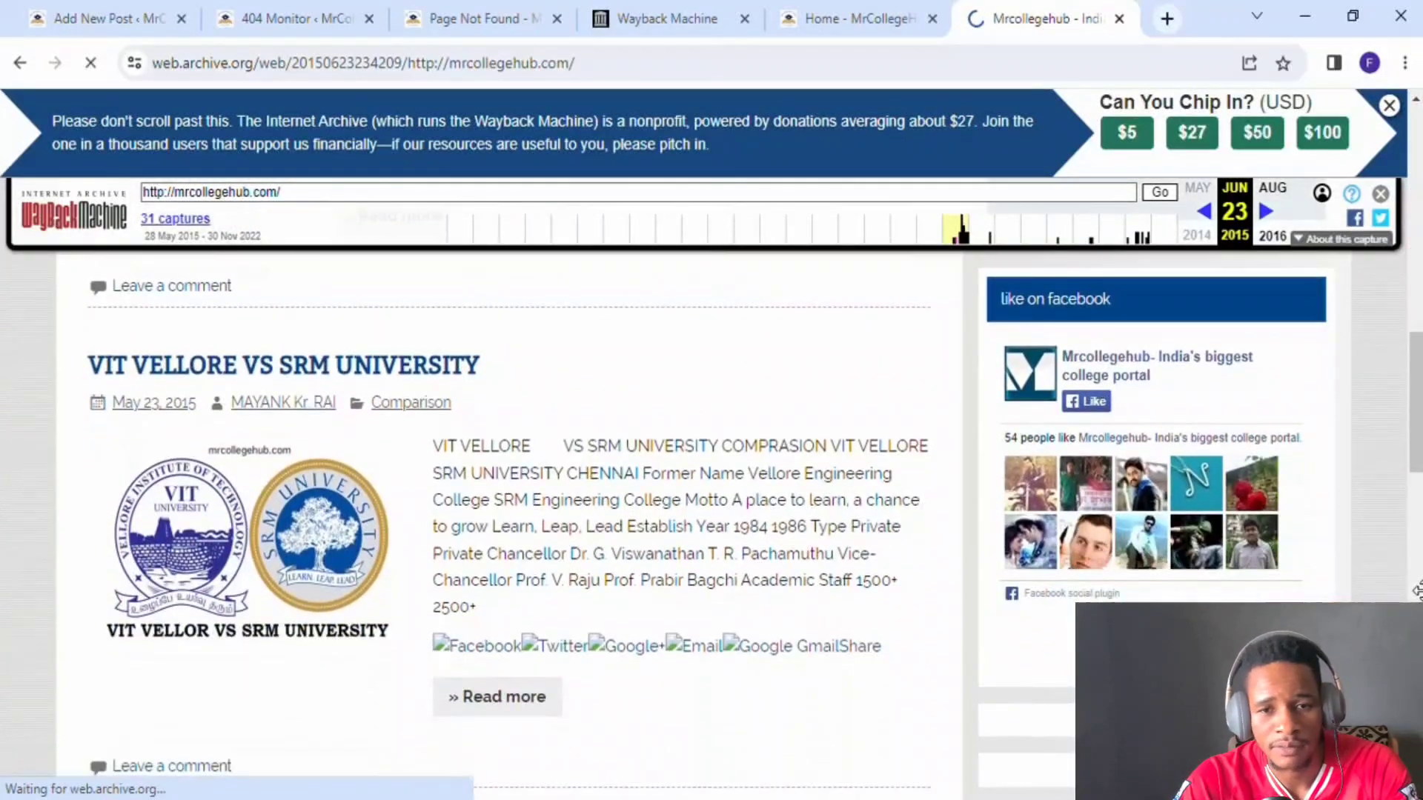
scroll(1417, 591, "up", 3)
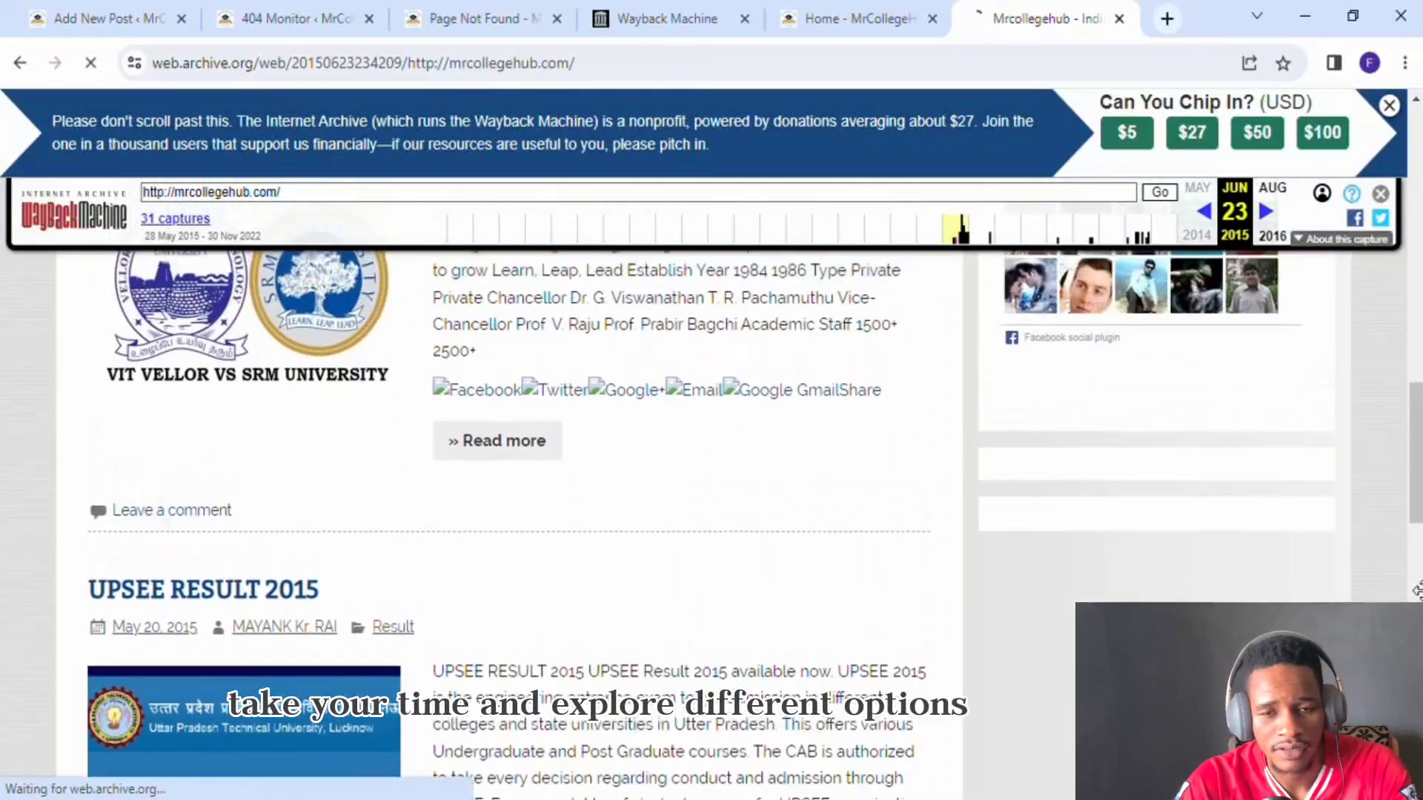
scroll(1416, 591, "up", 6)
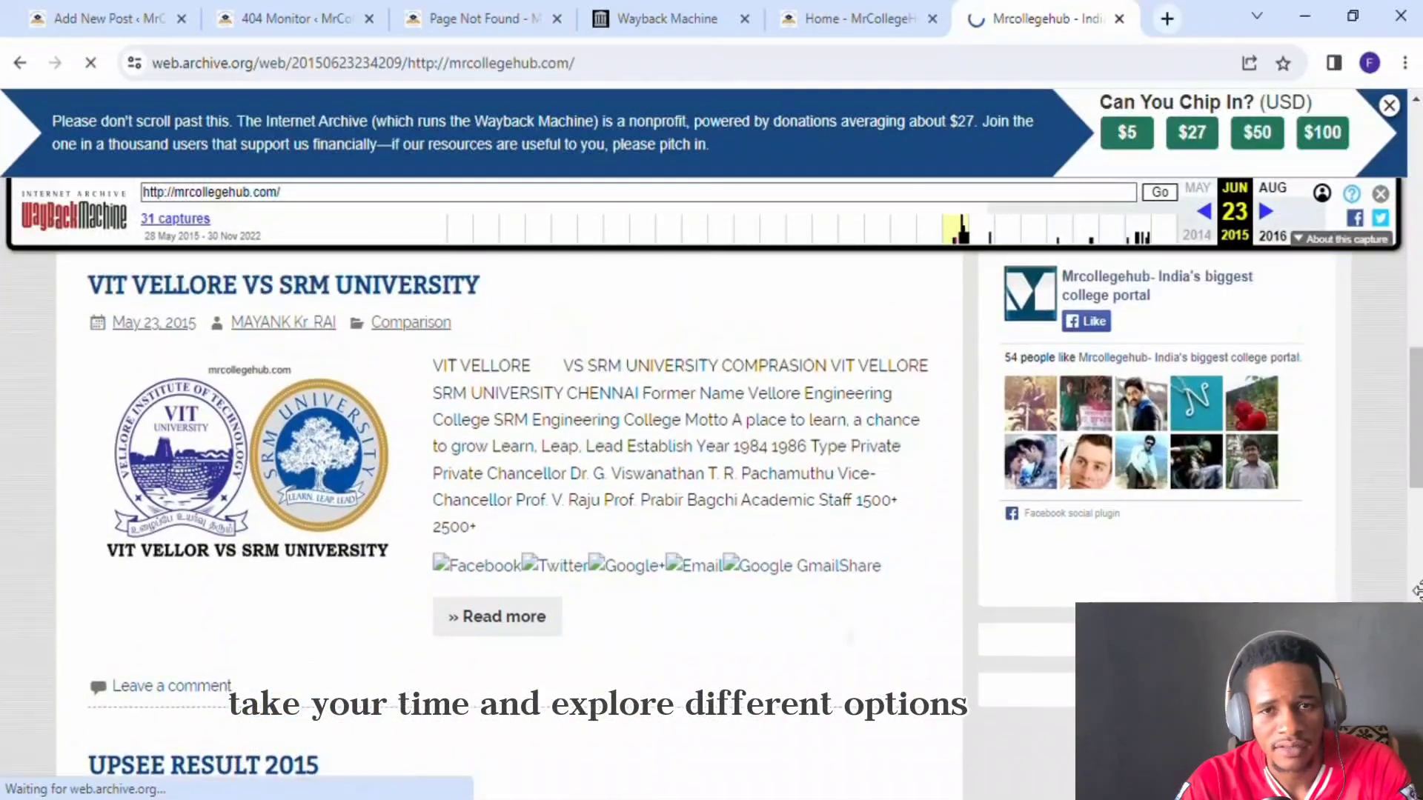
scroll(1416, 591, "up", 6)
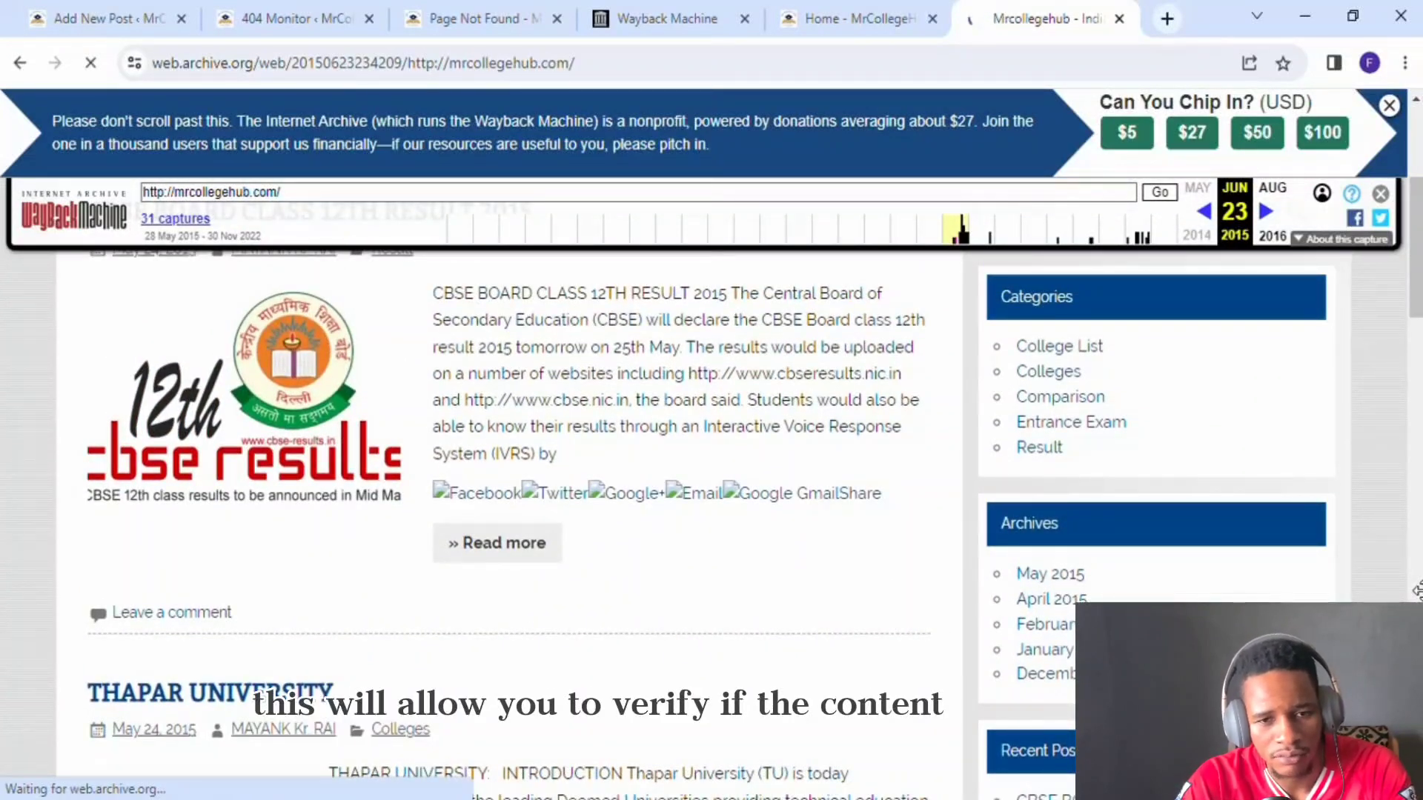
scroll(1416, 591, "up", 3)
scroll(1416, 591, "down", 5)
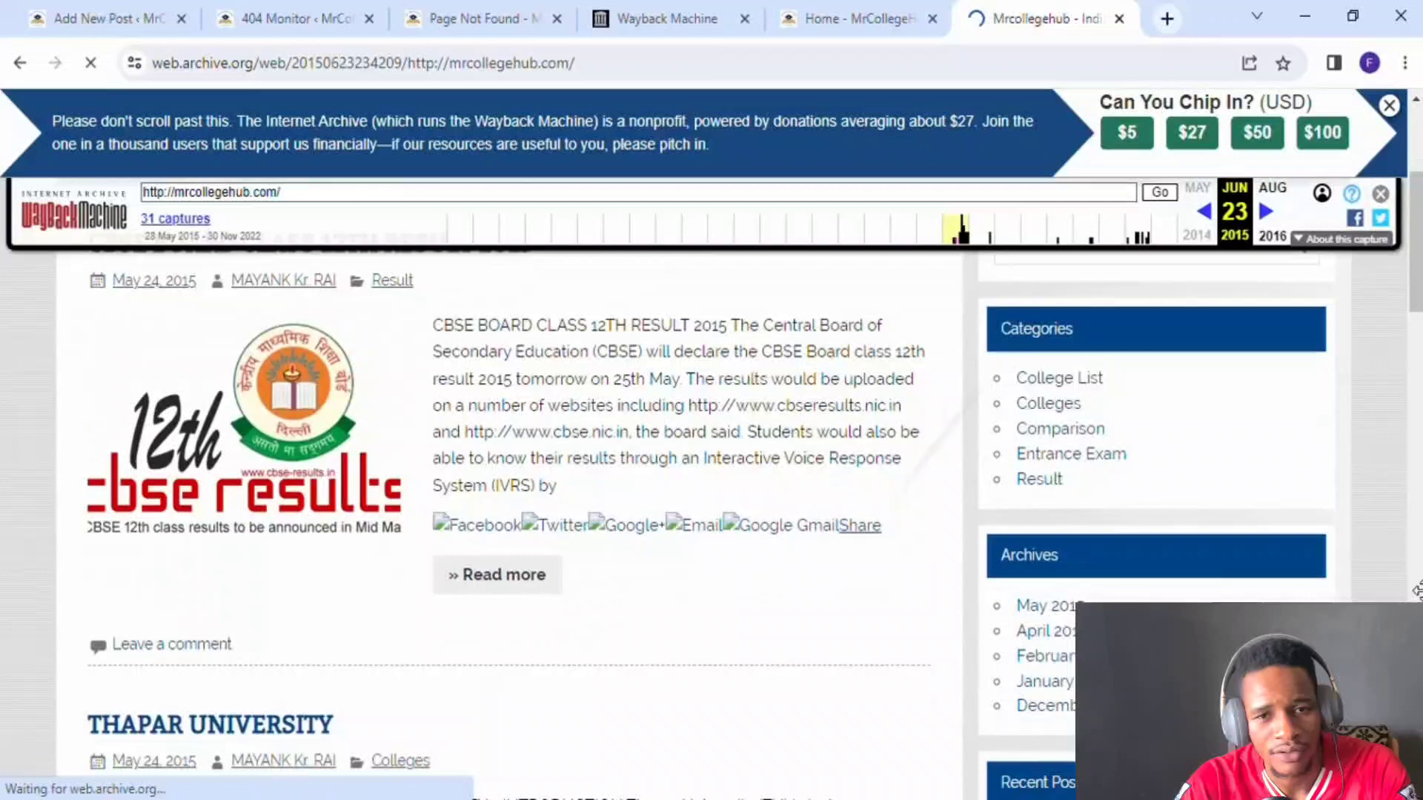
scroll(1417, 591, "down", 6)
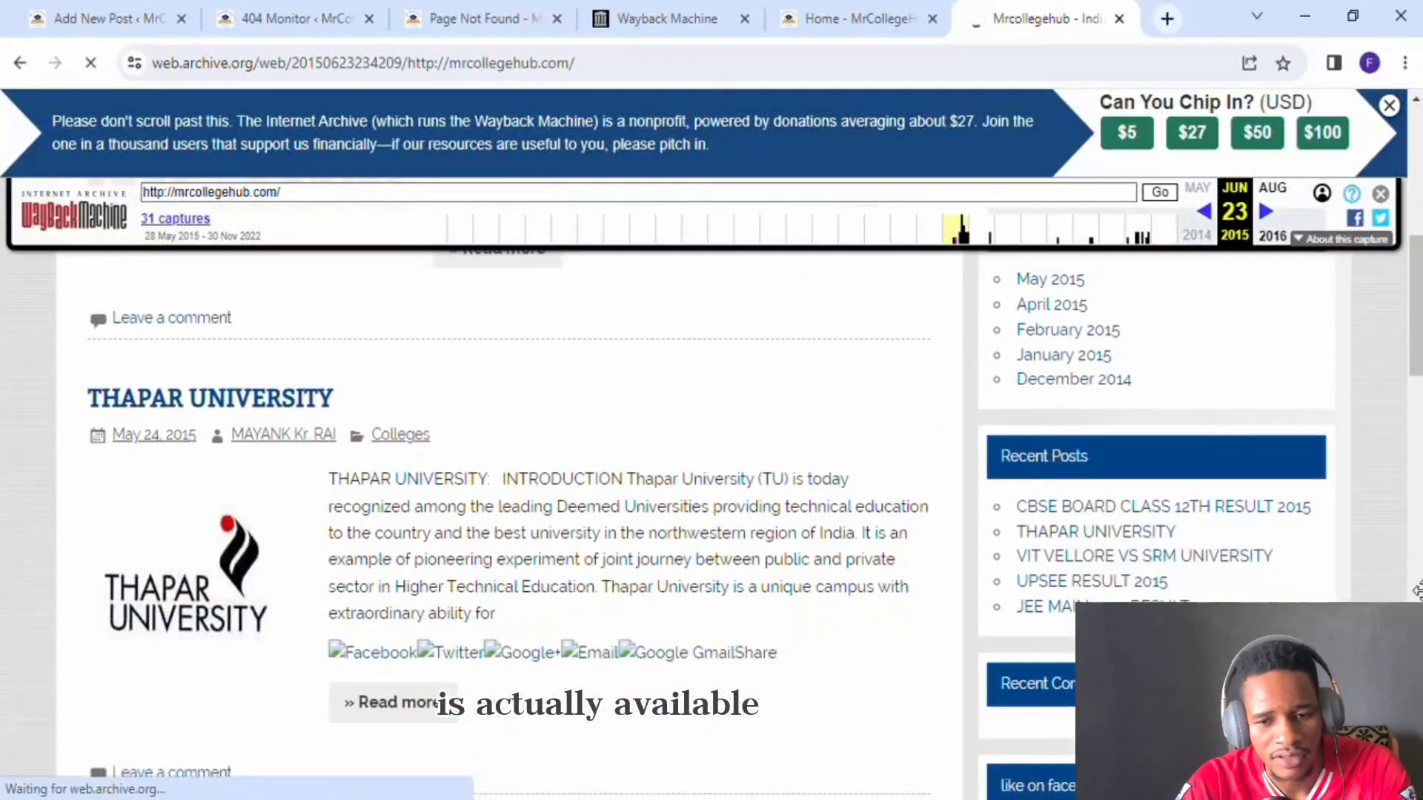
scroll(1416, 591, "down", 3)
scroll(1417, 591, "up", 15)
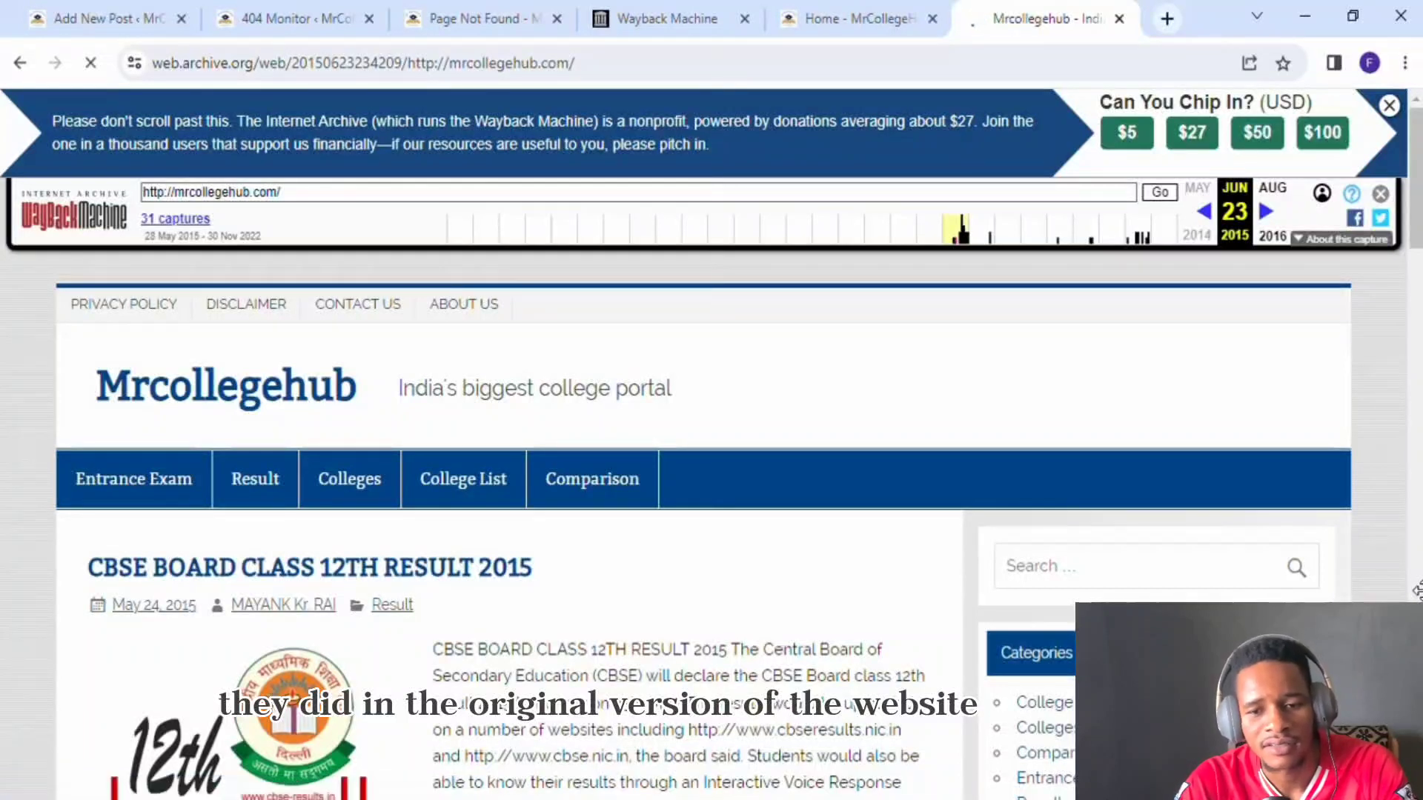
key("ctrl+shift+Tab")
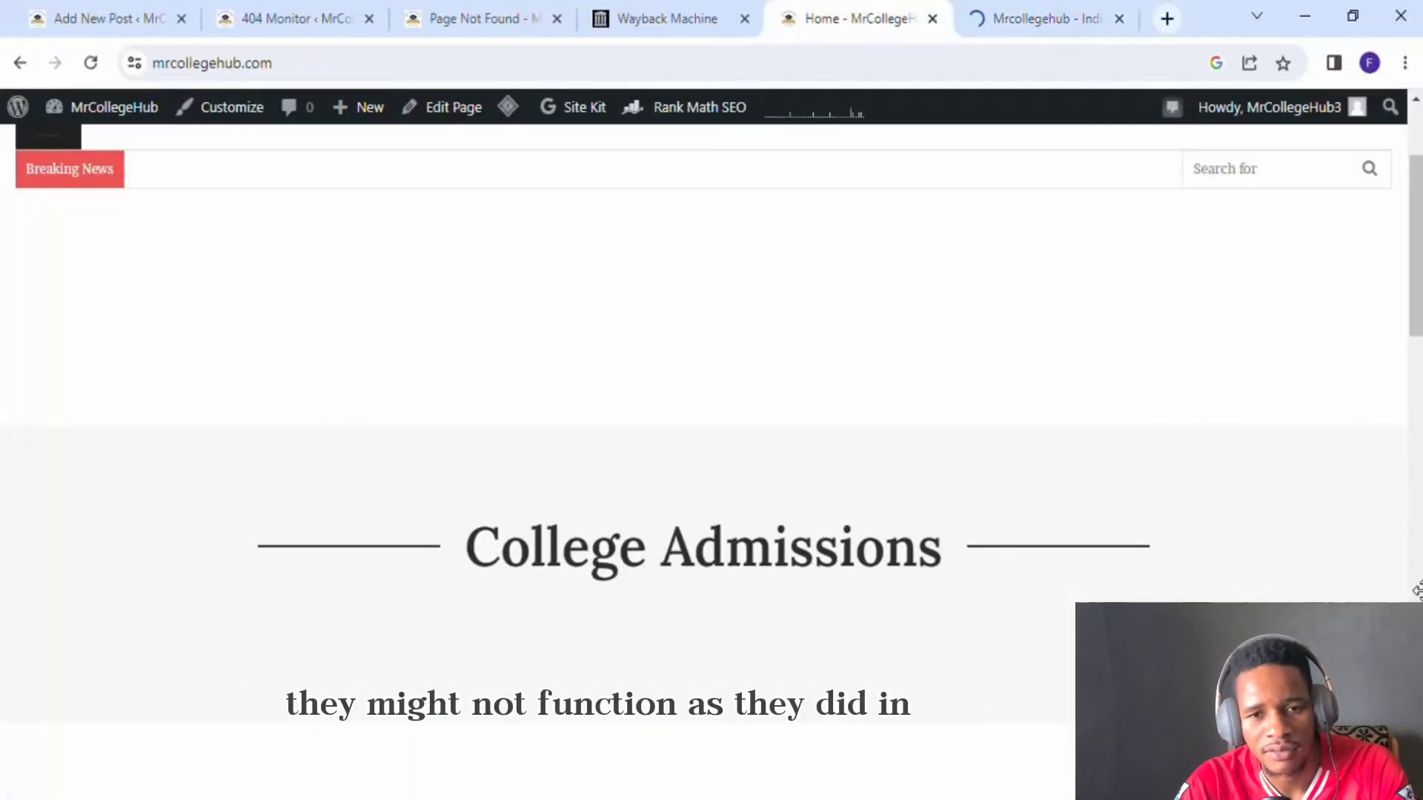
key("ctrl+Tab")
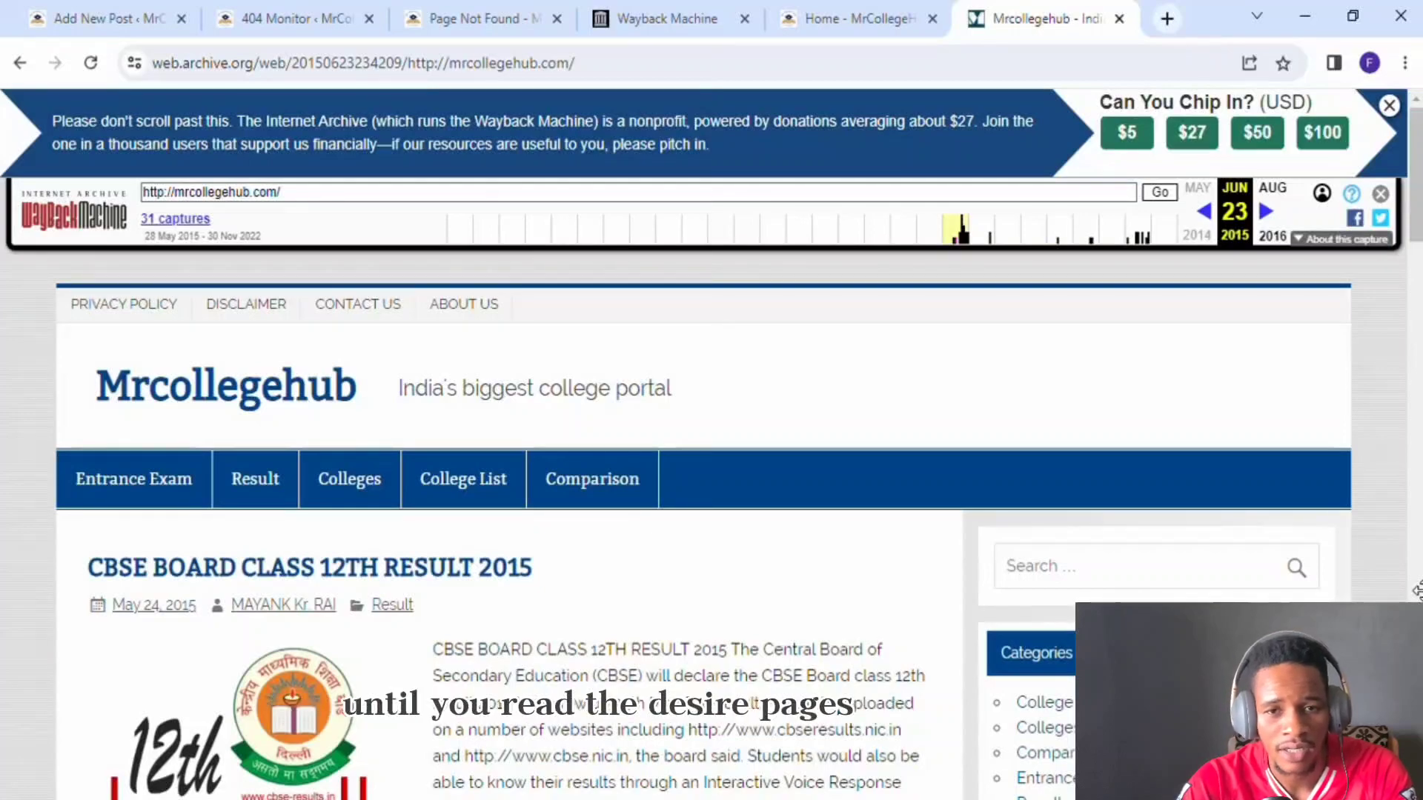
Scroll through the remaining posts on the archived 2015 homepage
scroll(1416, 591, "down", 20)
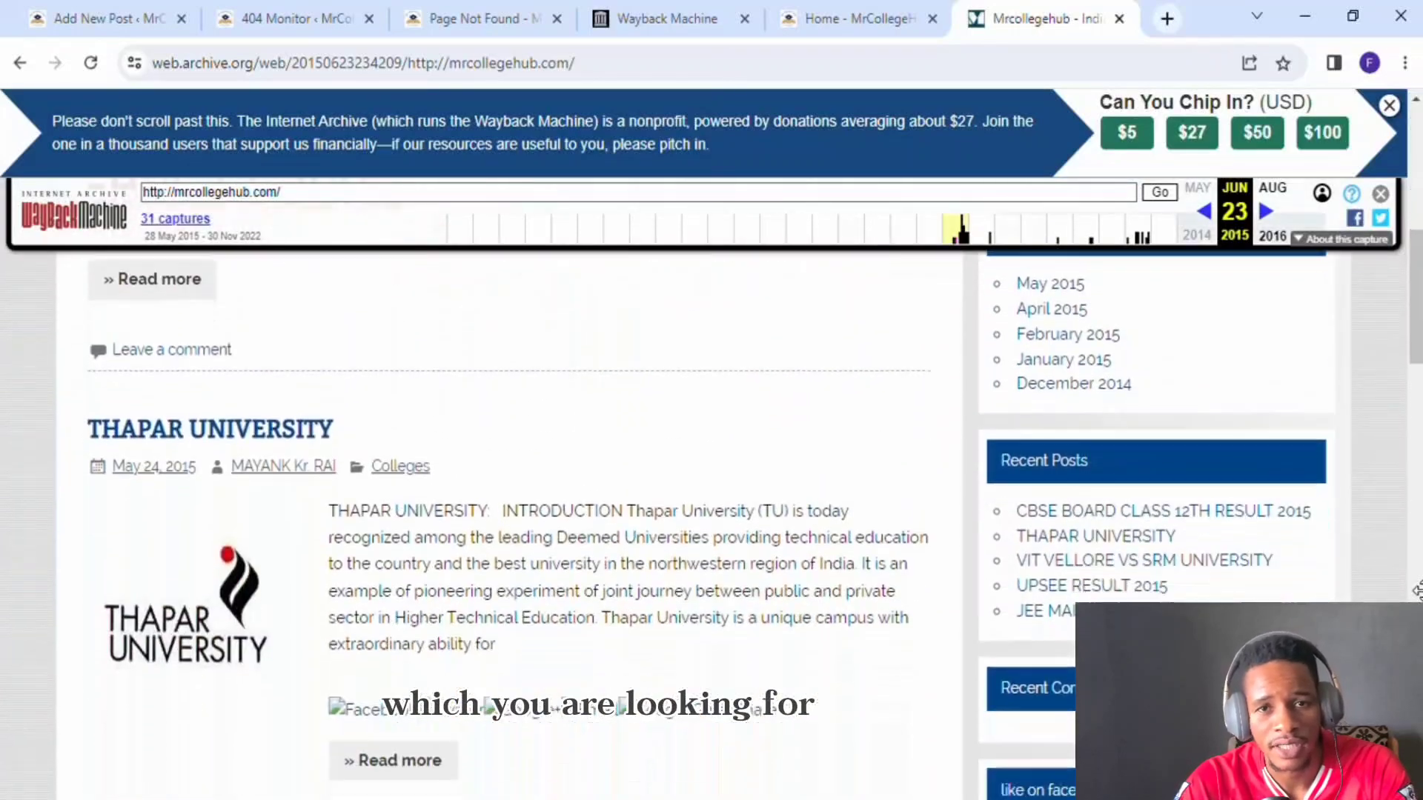
scroll(1416, 591, "down", 8)
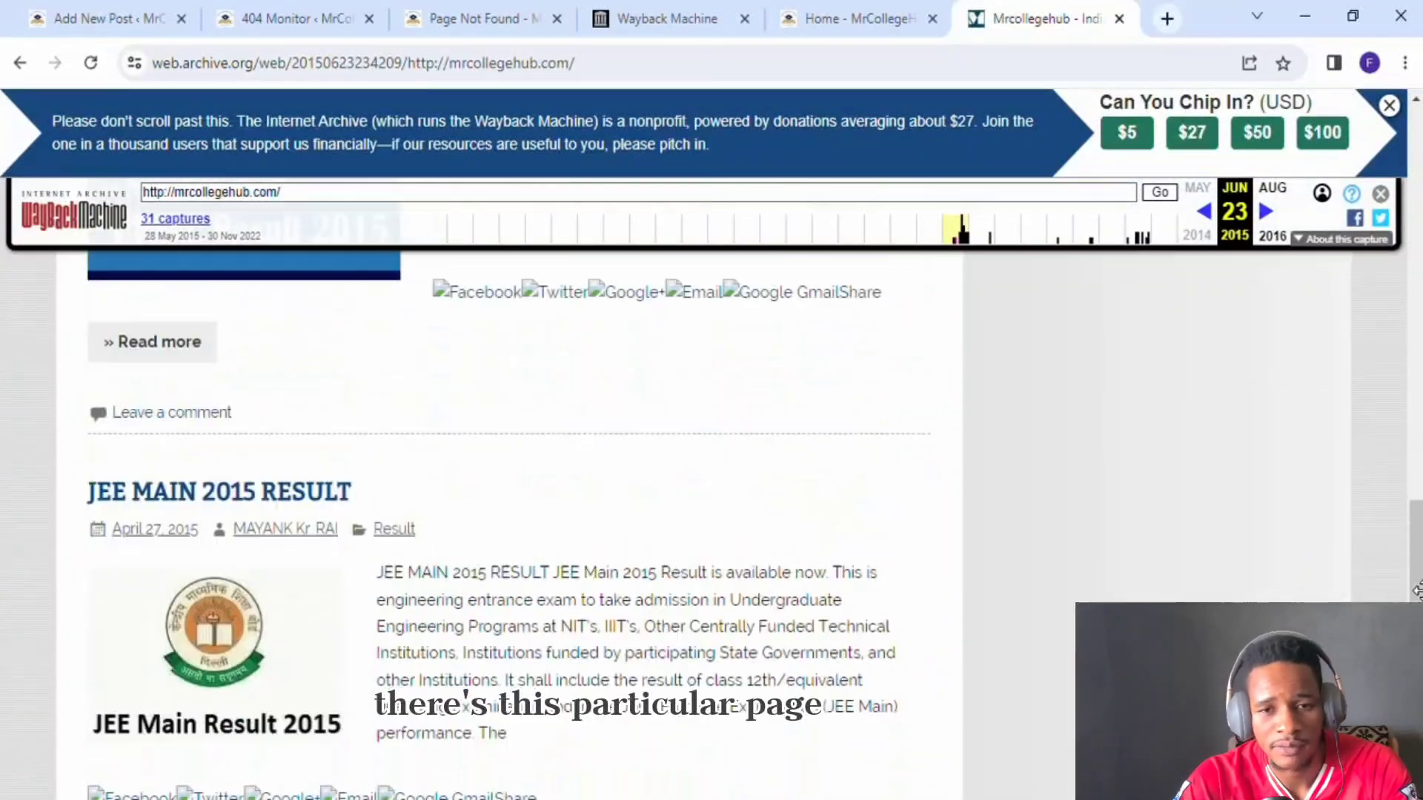
scroll(1416, 591, "up", 20)
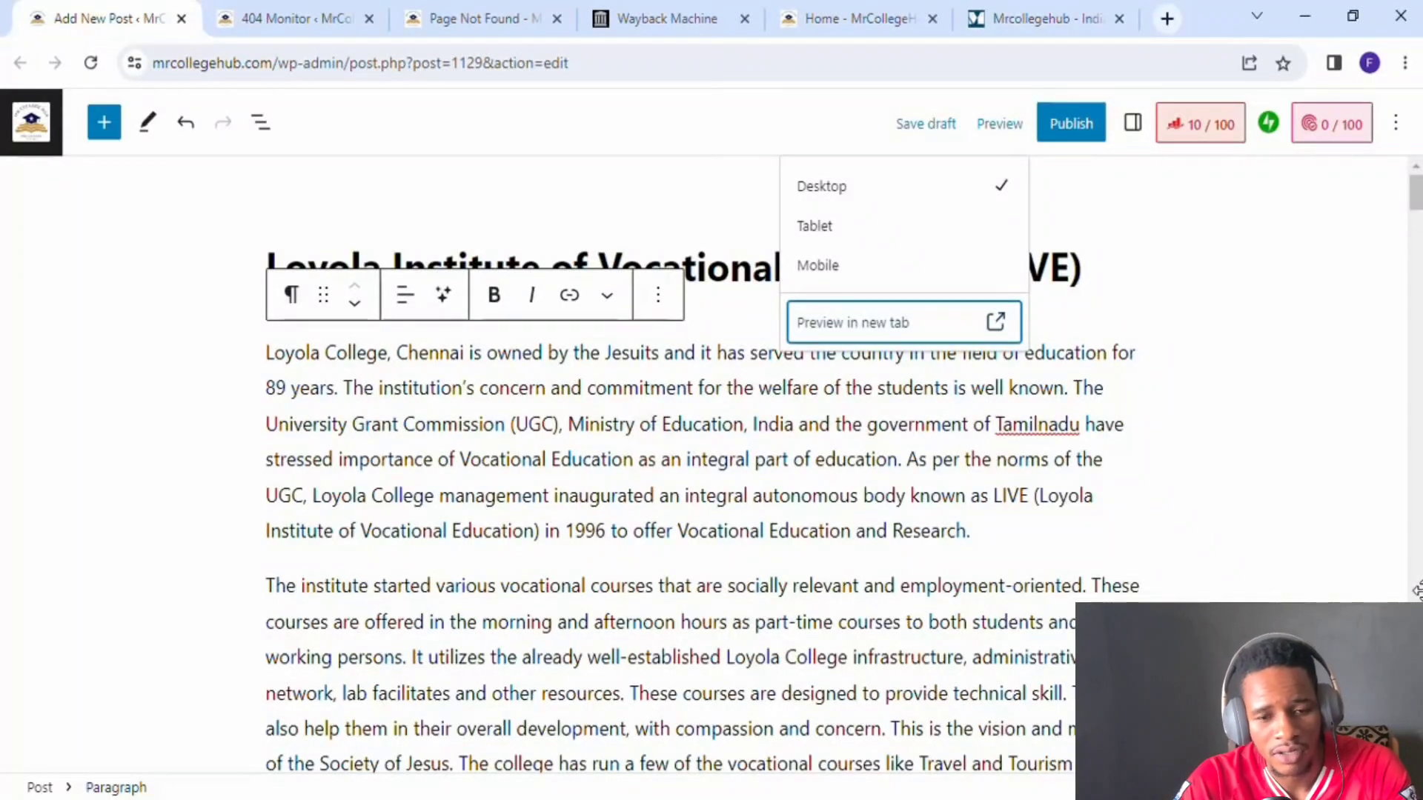
Copy the draft's post title 'Loyola Institute of Vocational Education (LIVE)'
left_click(731, 270)
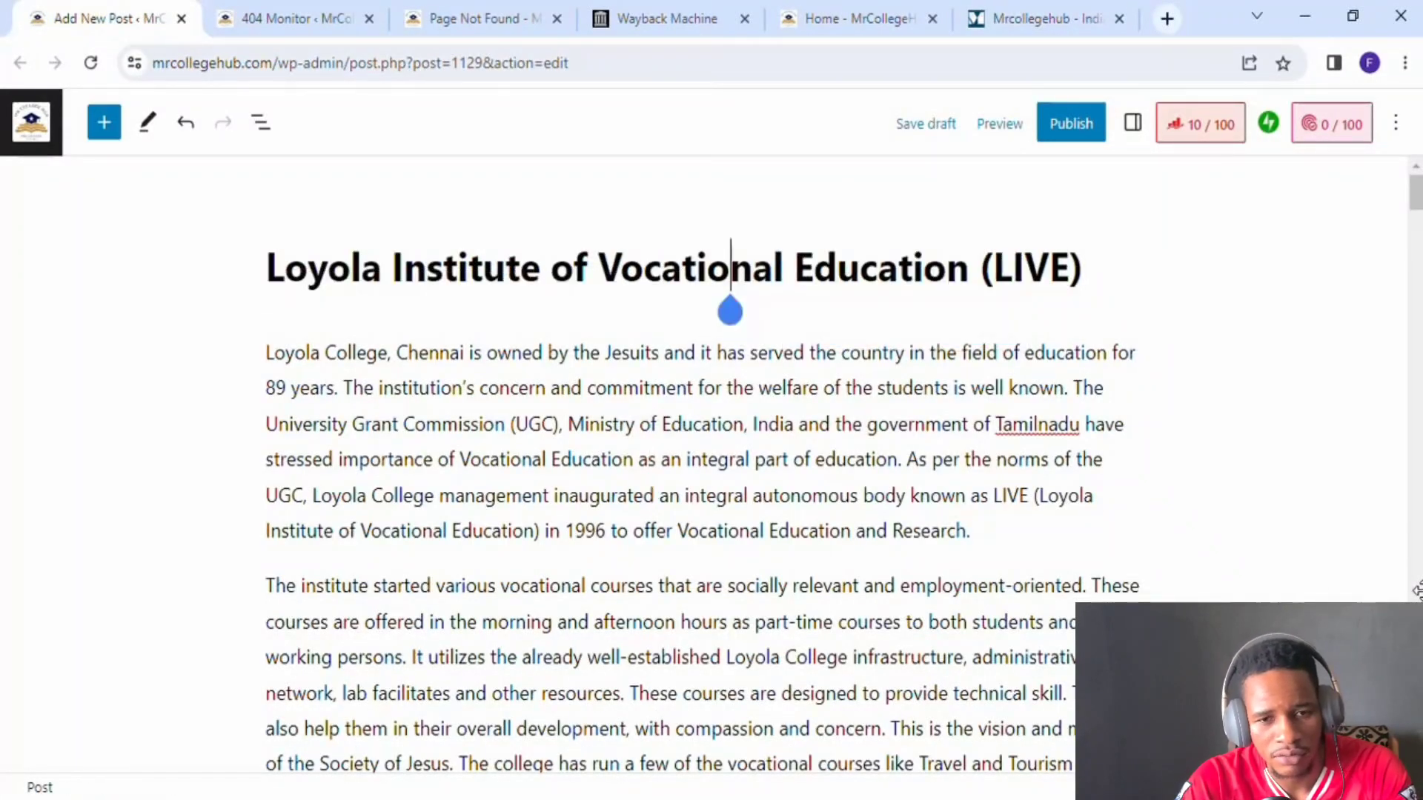
double_click(323, 268)
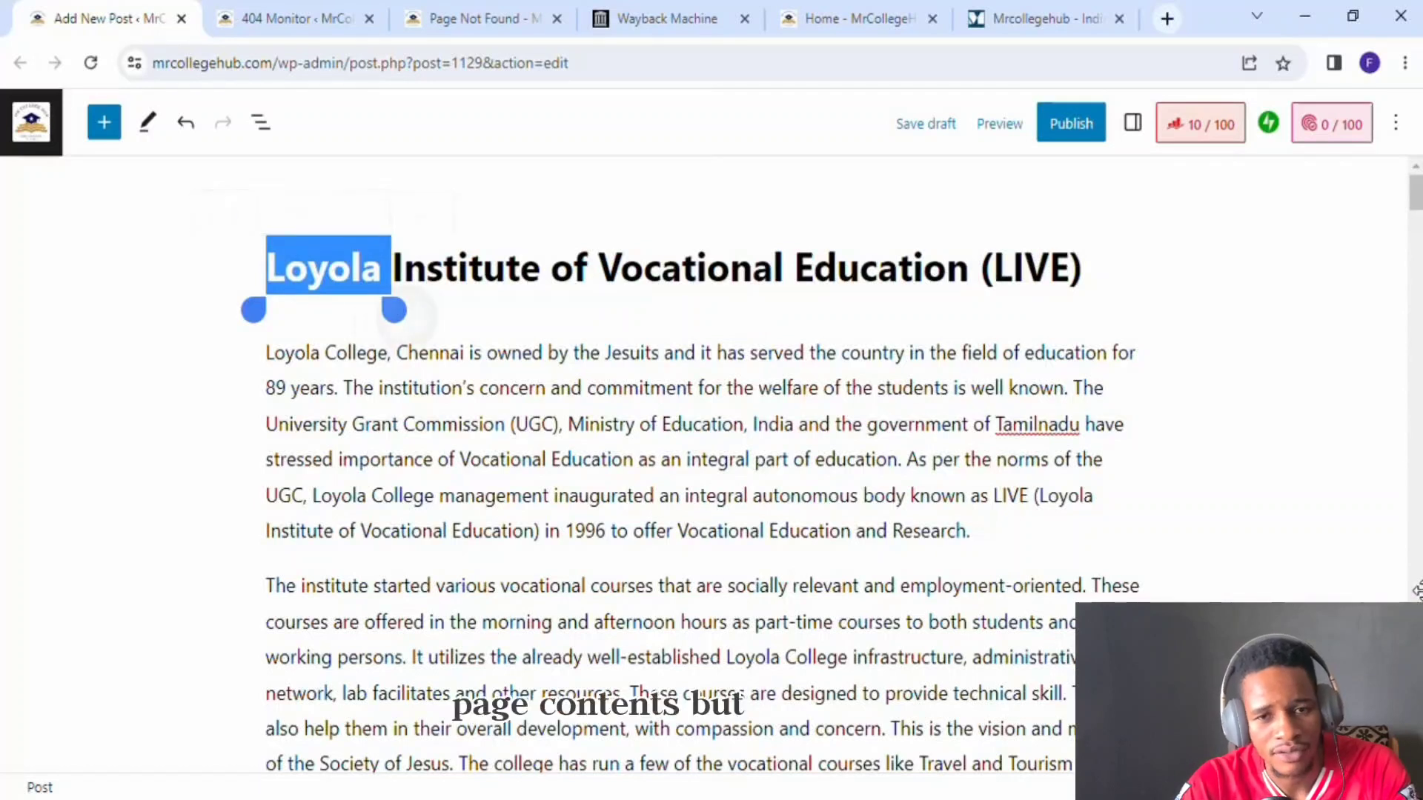
left_click_drag(394, 310, 1095, 309)
key("ctrl+c")
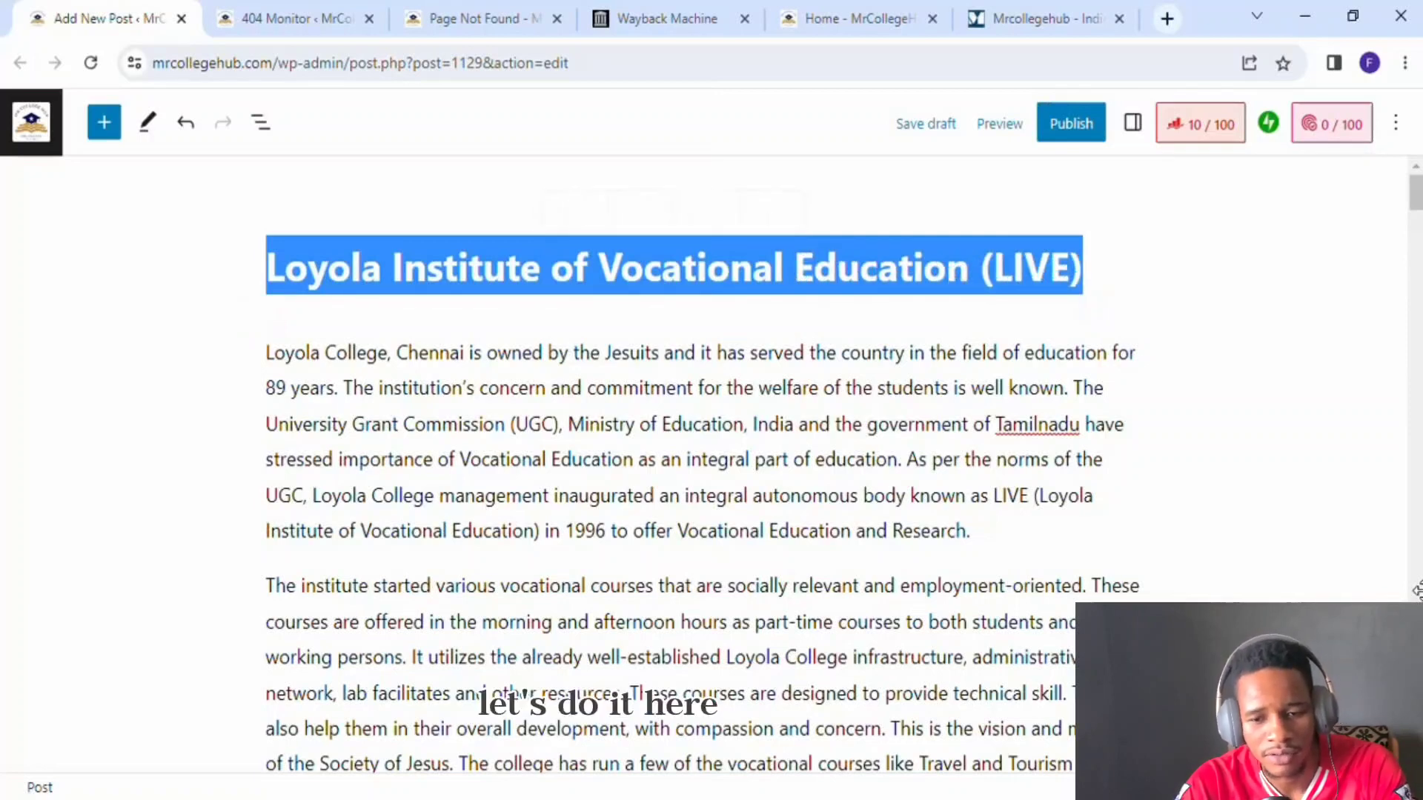
Check the live MrCollegeHub homepage's empty sections again
key("ctrl+5")
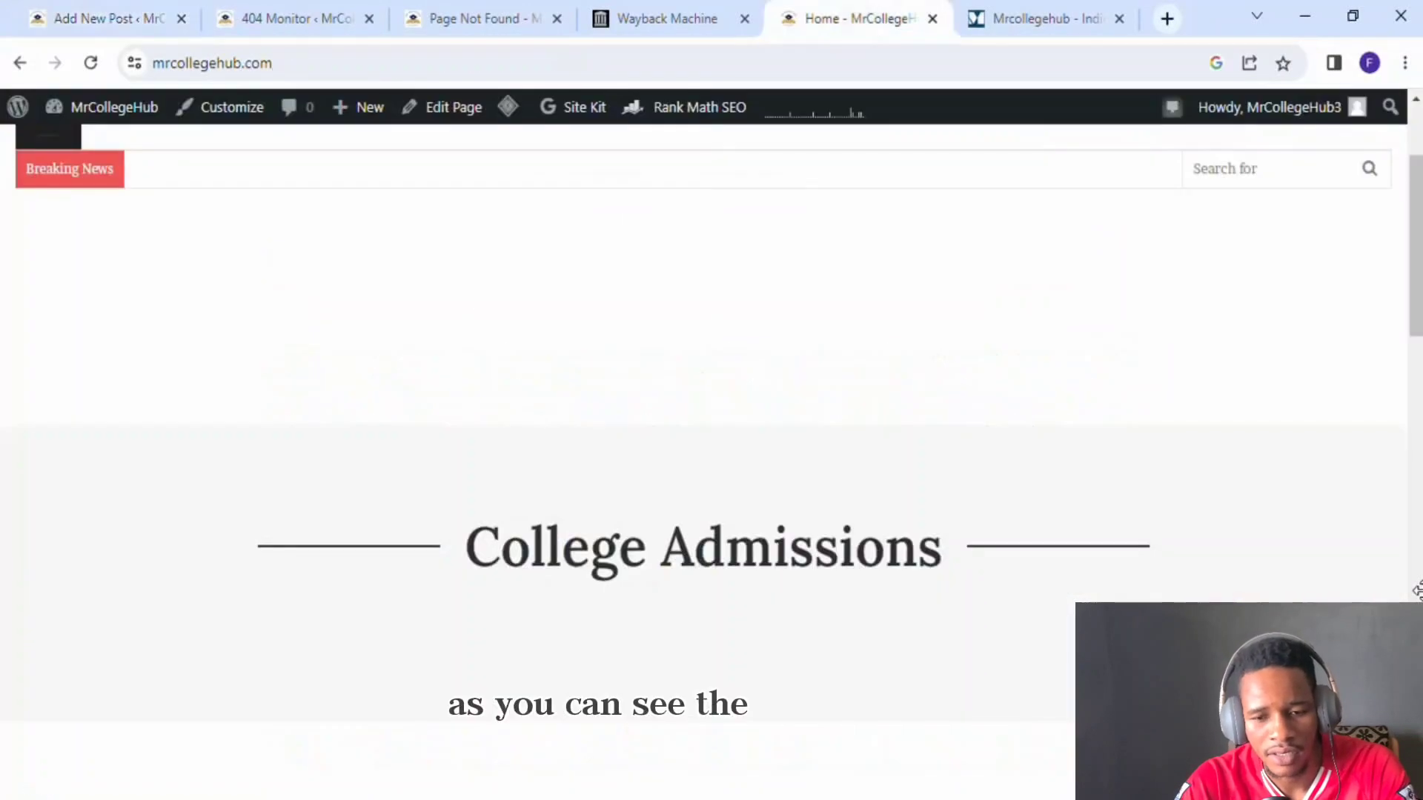
scroll(1417, 591, "down", 10)
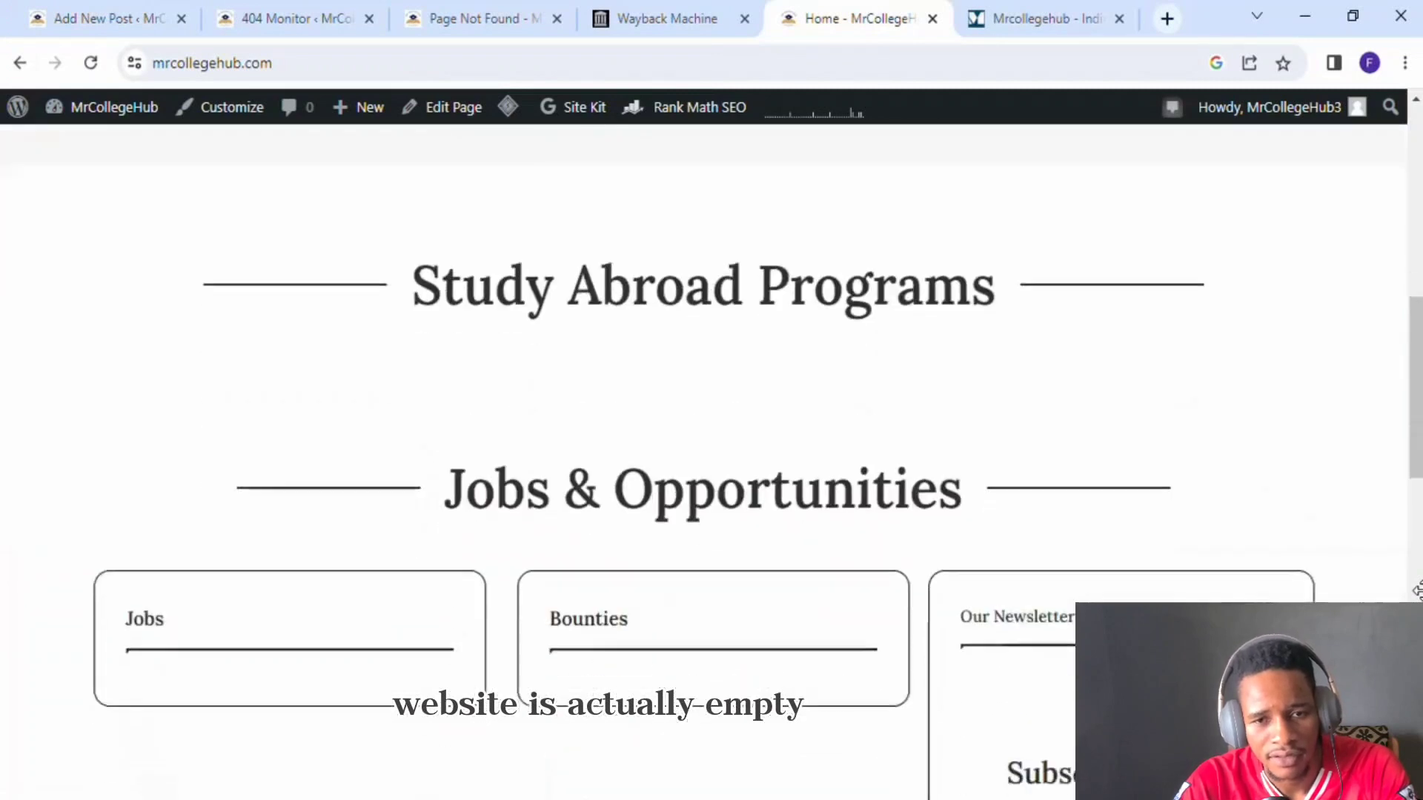
scroll(1417, 591, "up", 8)
Search the archived 2015 site for the pasted Loyola Institute post title
key("ctrl+6")
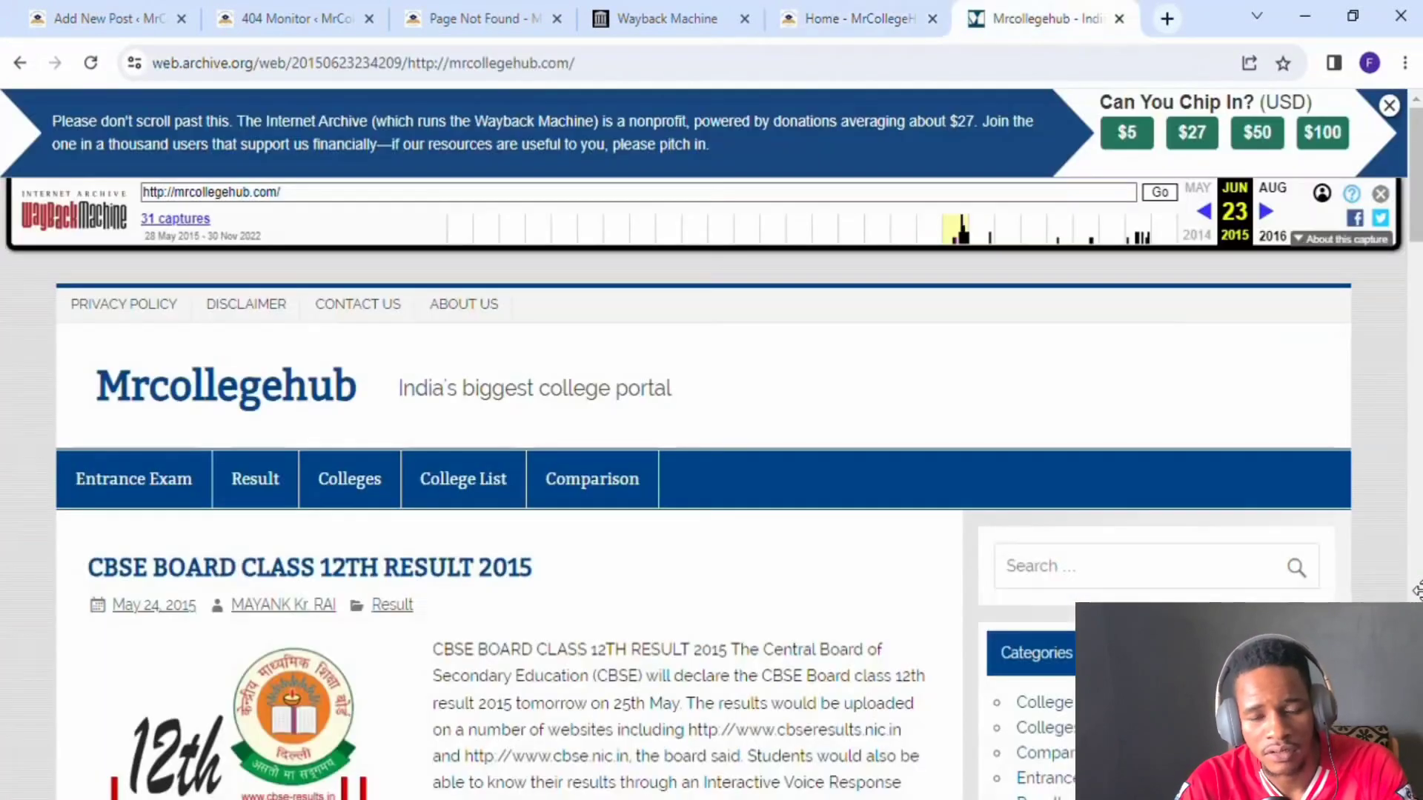
key("Tab")
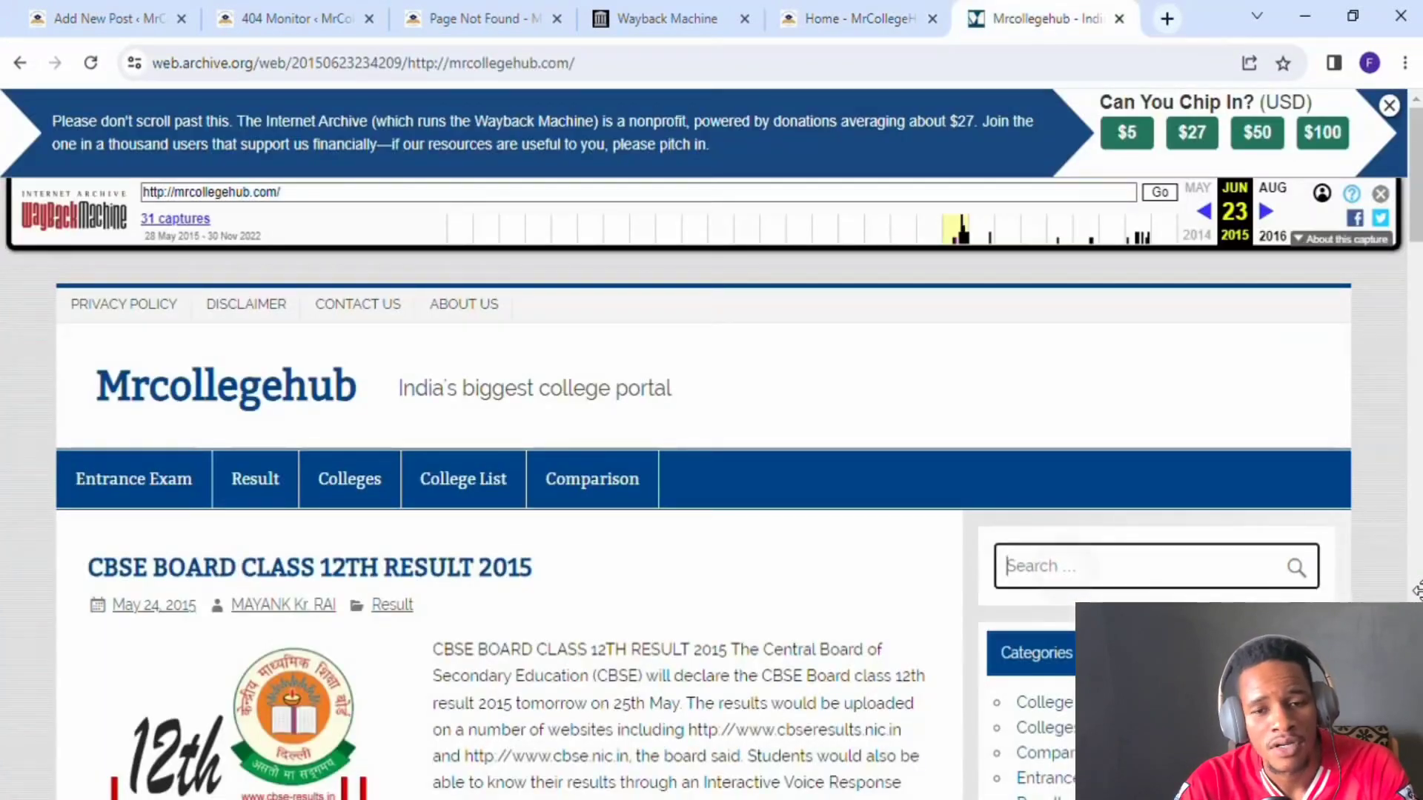
left_click(1009, 567)
left_click(1005, 591)
left_click(969, 534)
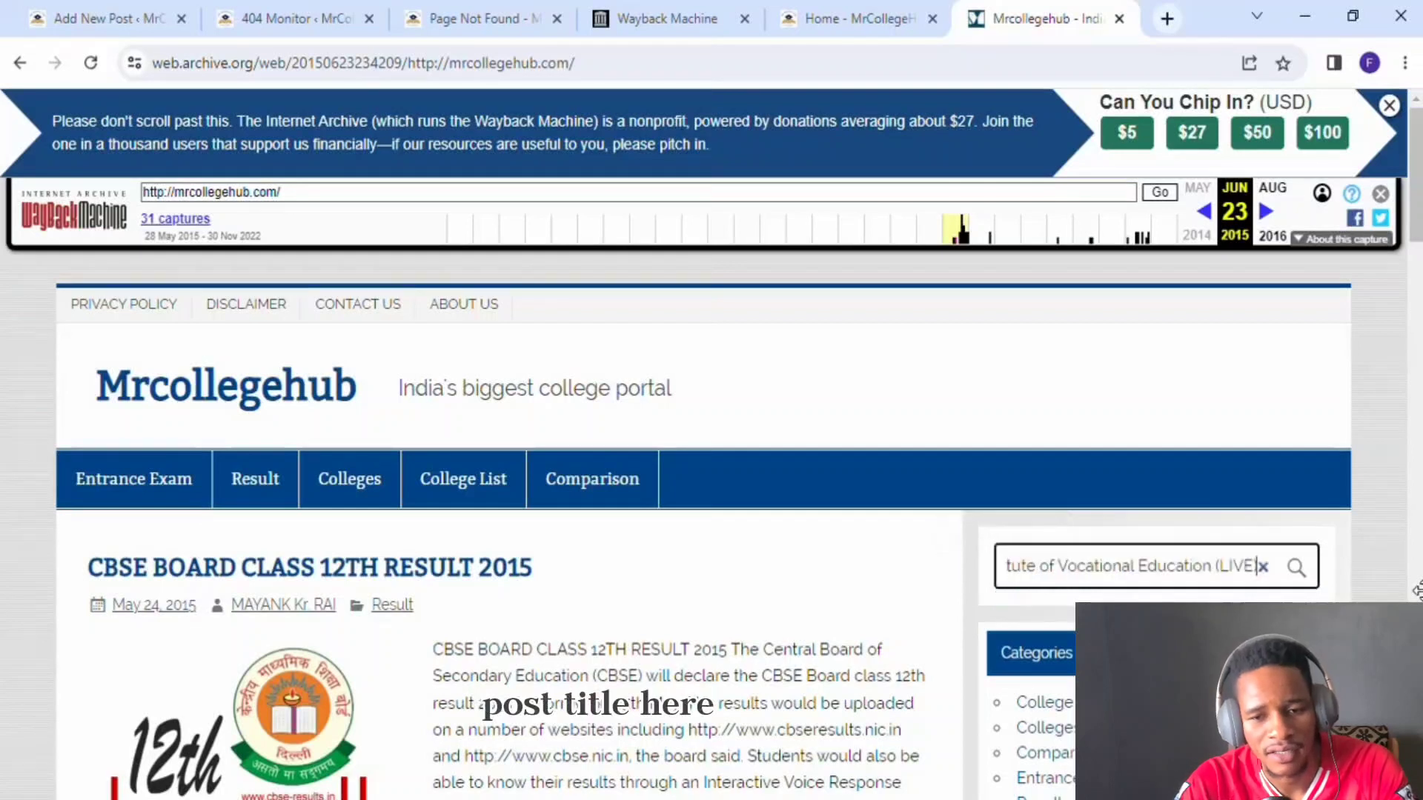
key("Tab")
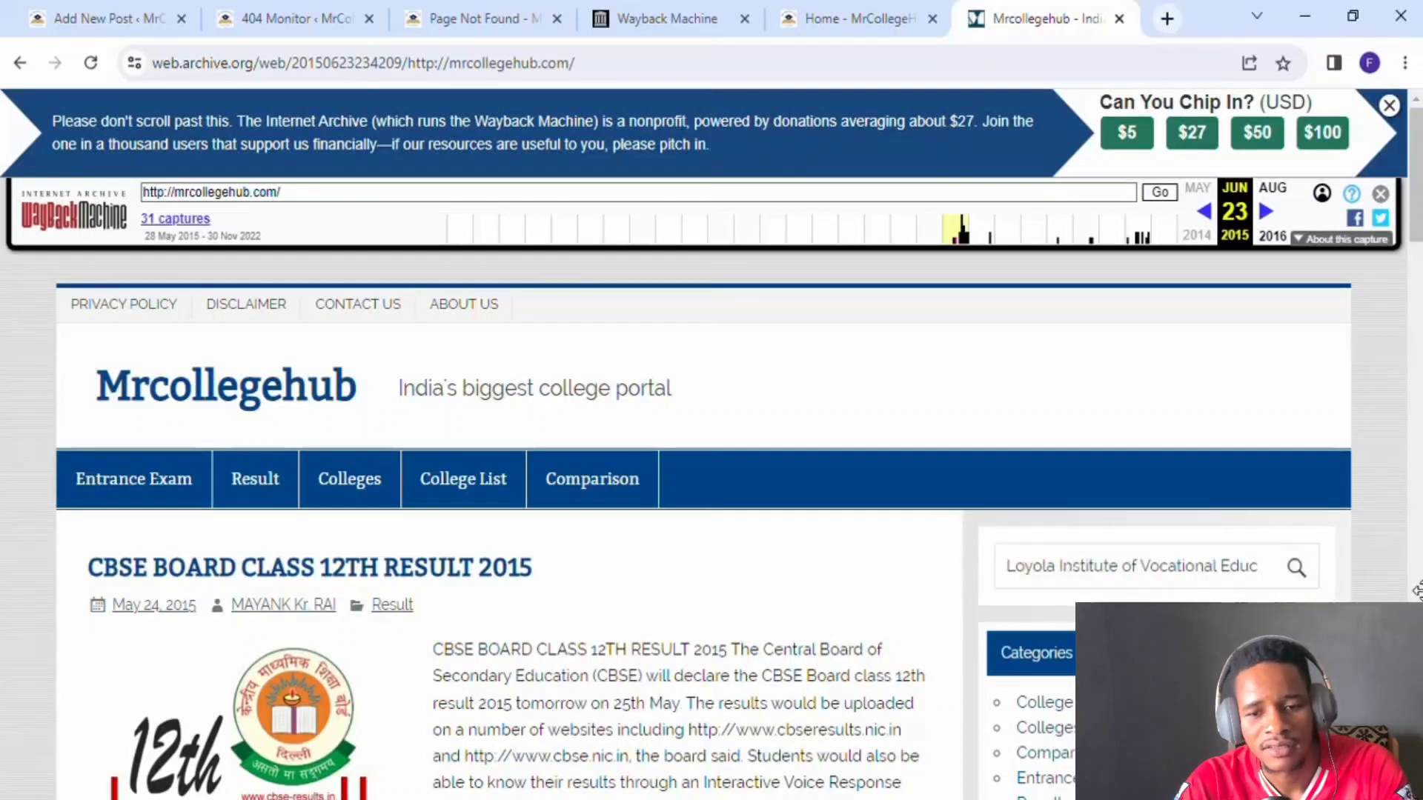
key("Return")
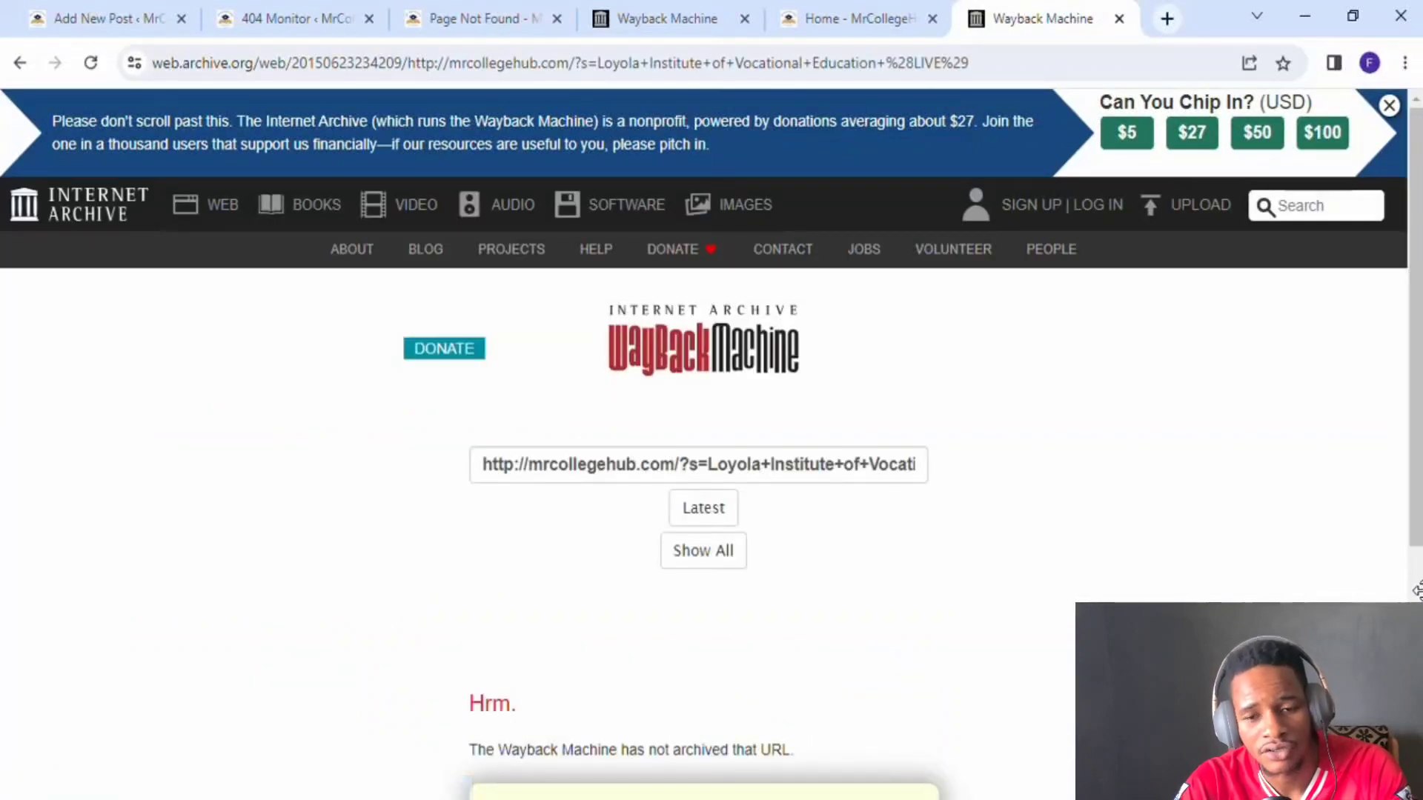
Confirm the search result was never archived and return to the WordPress draft
scroll(1417, 591, "down", 4)
key("ctrl+shift+Tab")
key("ctrl+shift+Tab")
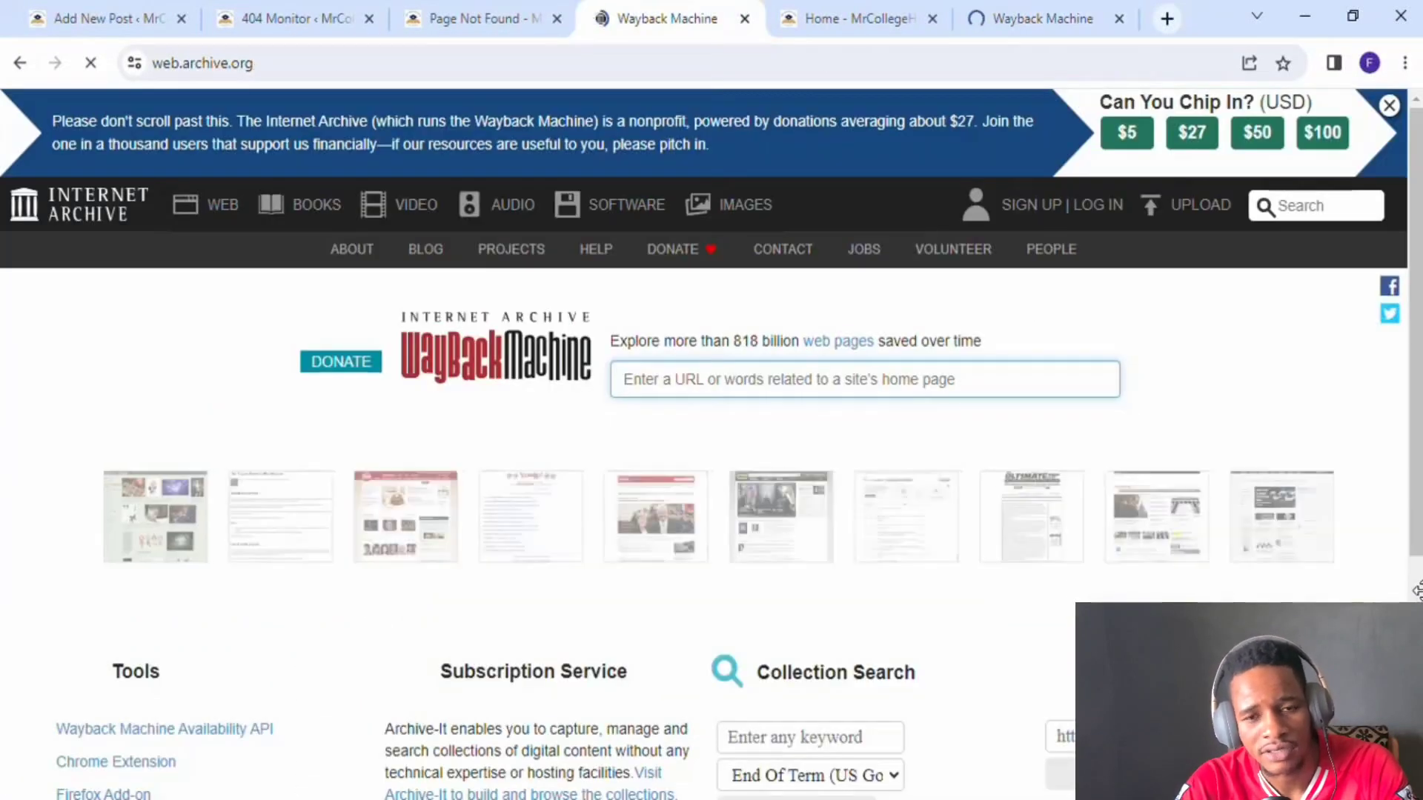
key("ctrl+1")
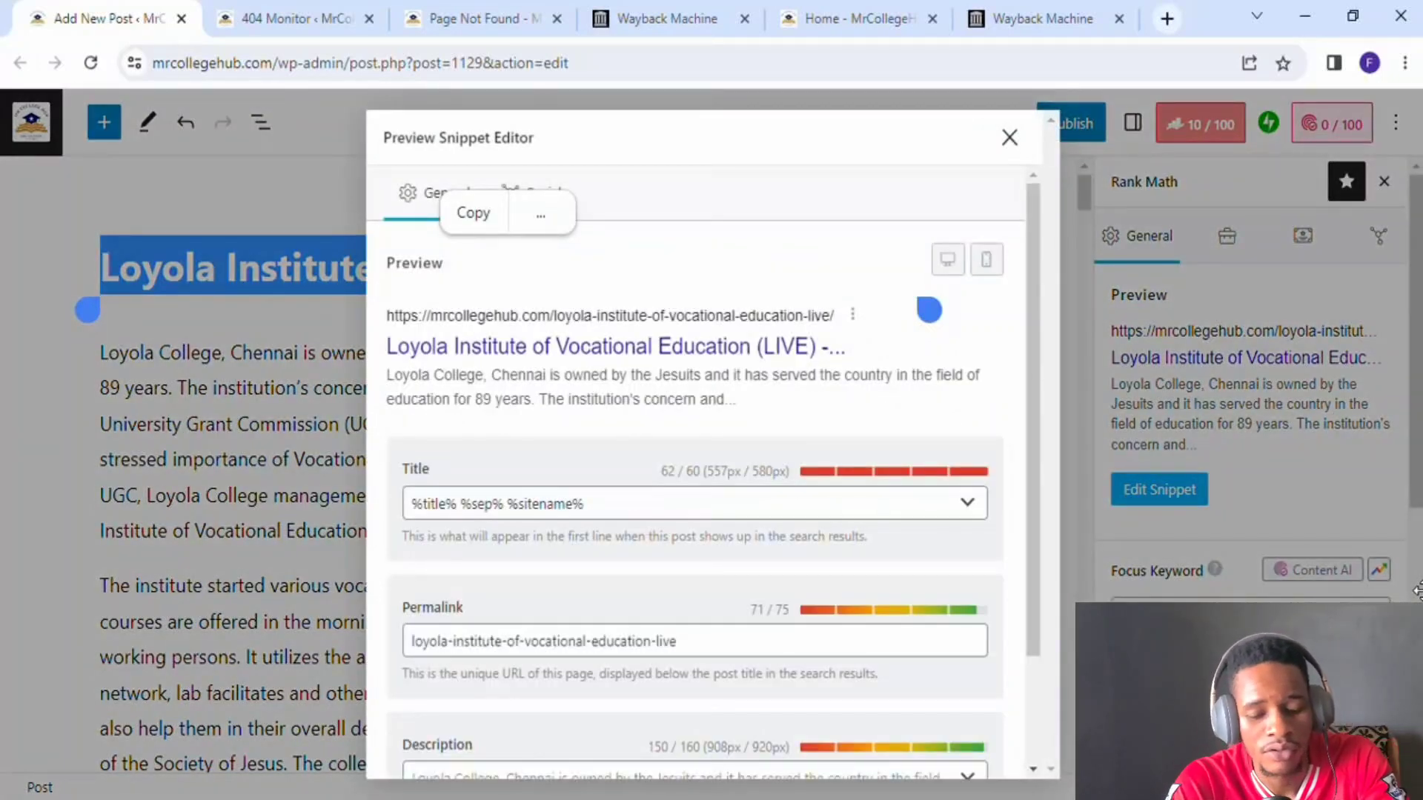
Copy the post URL loyola-institute-of-vocational-education-live from the Rank Math snippet preview
double_click(702, 316)
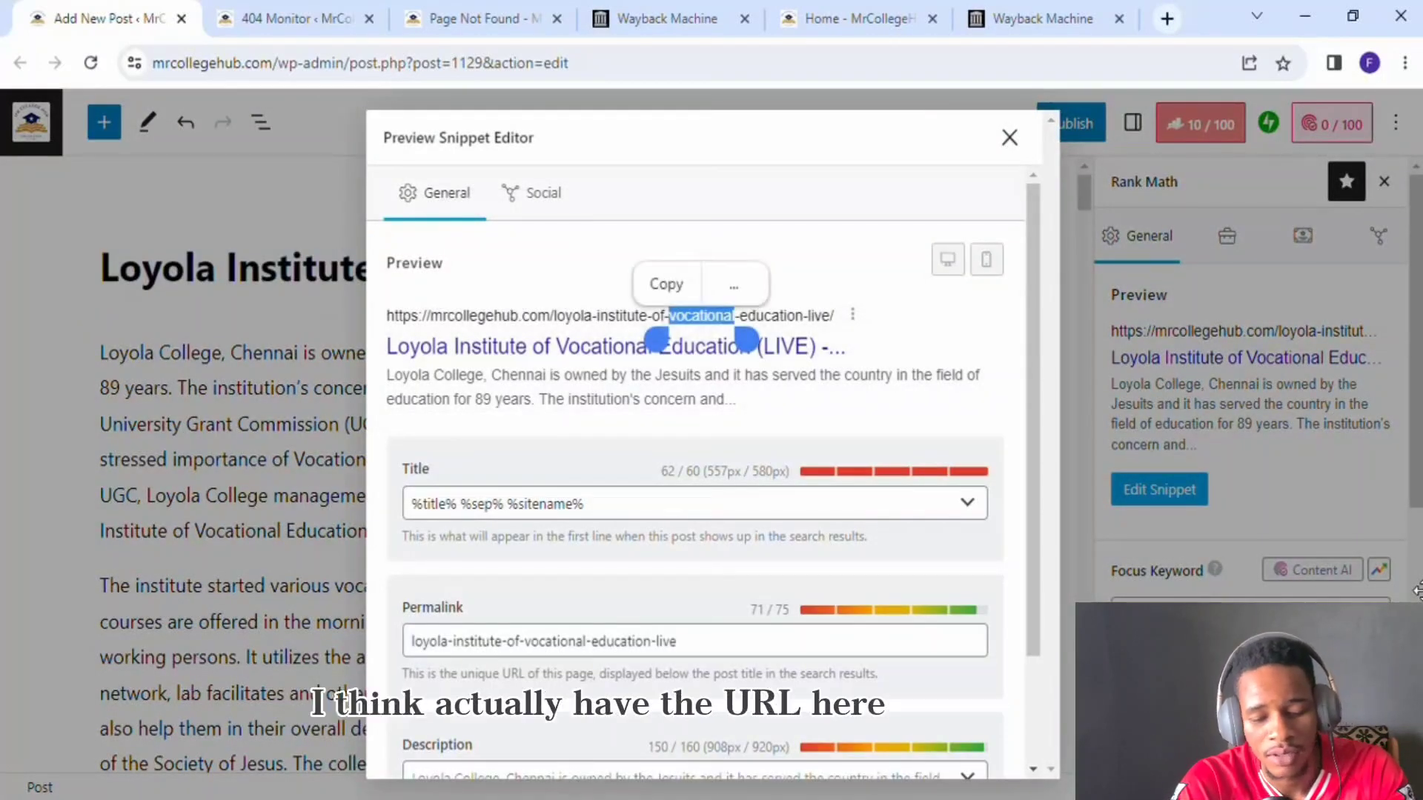
left_click_drag(746, 341, 845, 341)
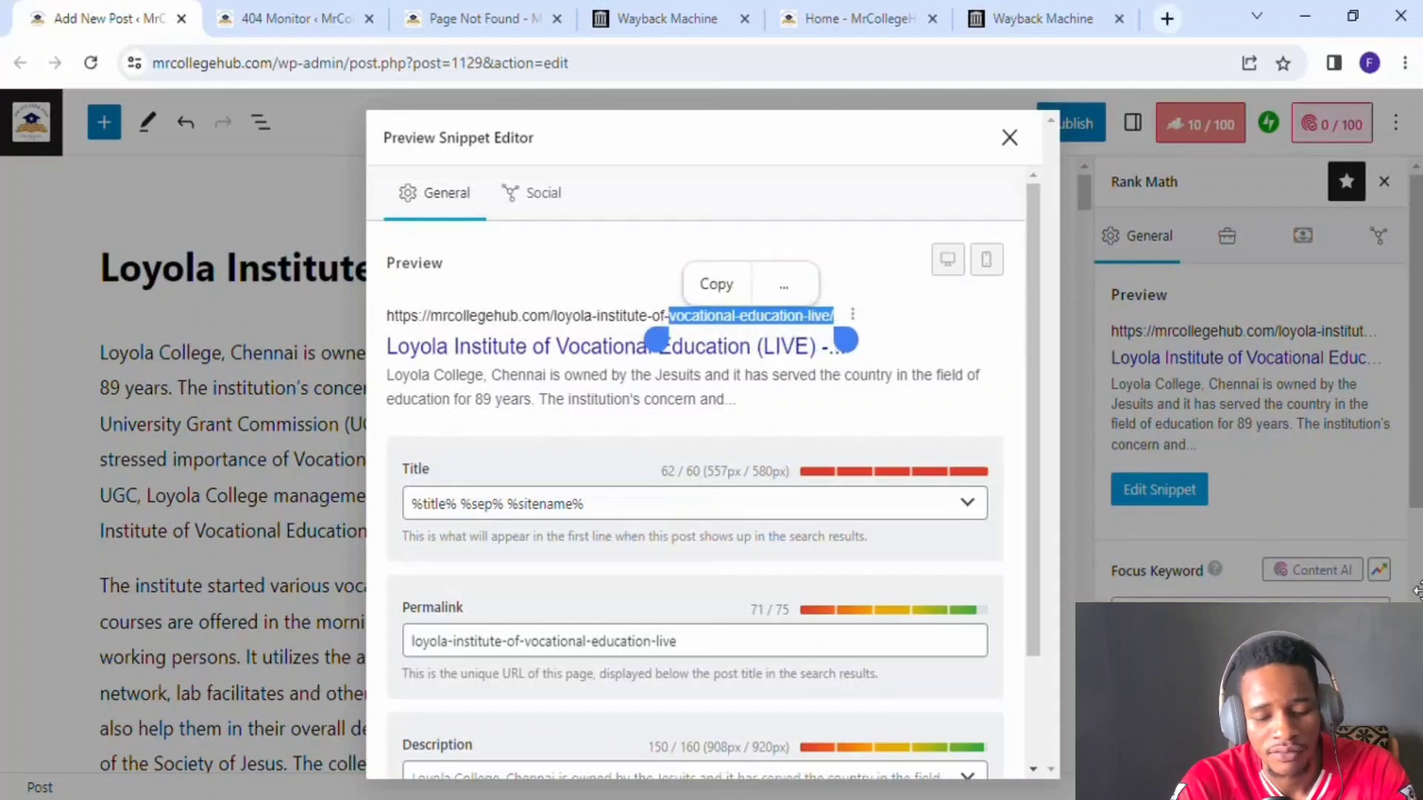
left_click_drag(657, 341, 375, 341)
key("ctrl+c")
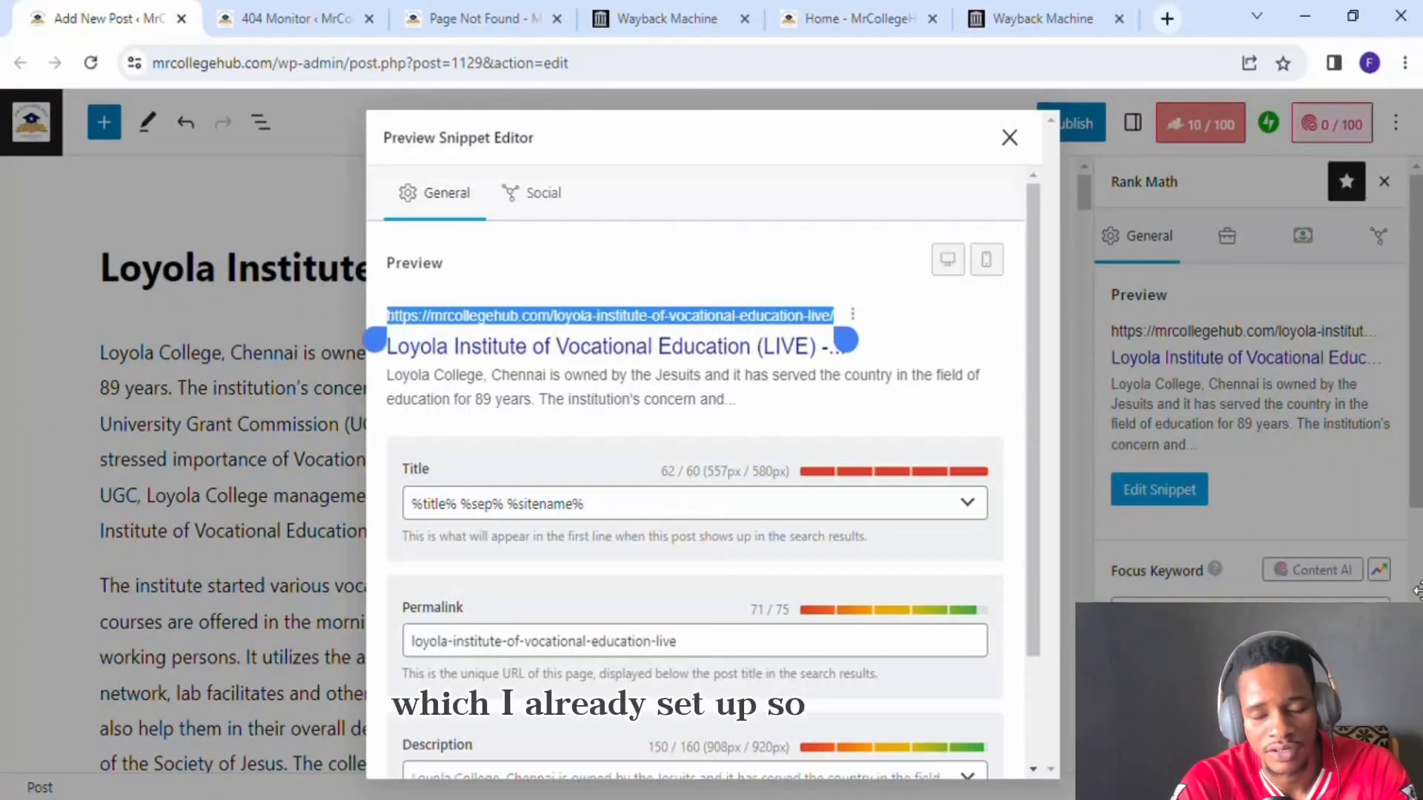
left_click(575, 282)
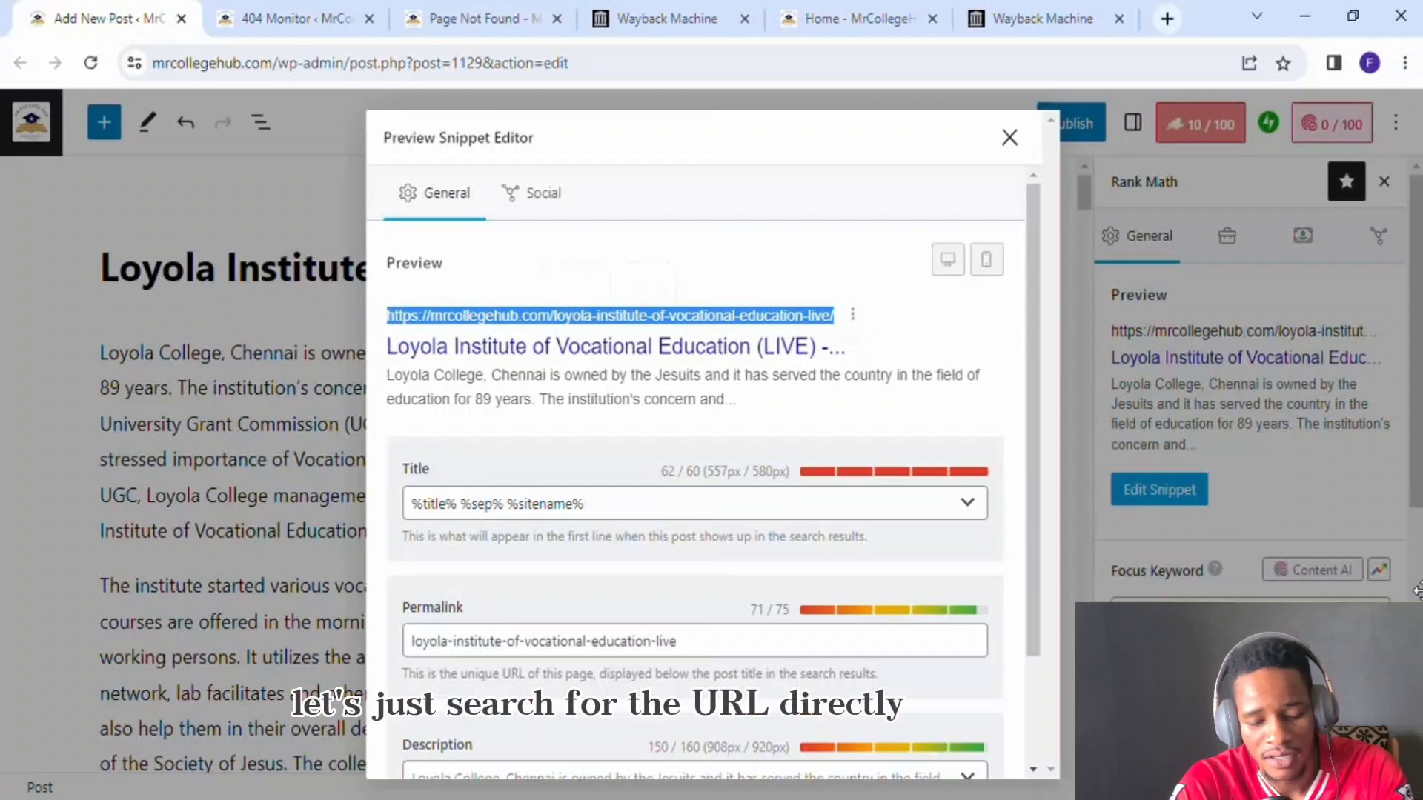
key("ctrl+9")
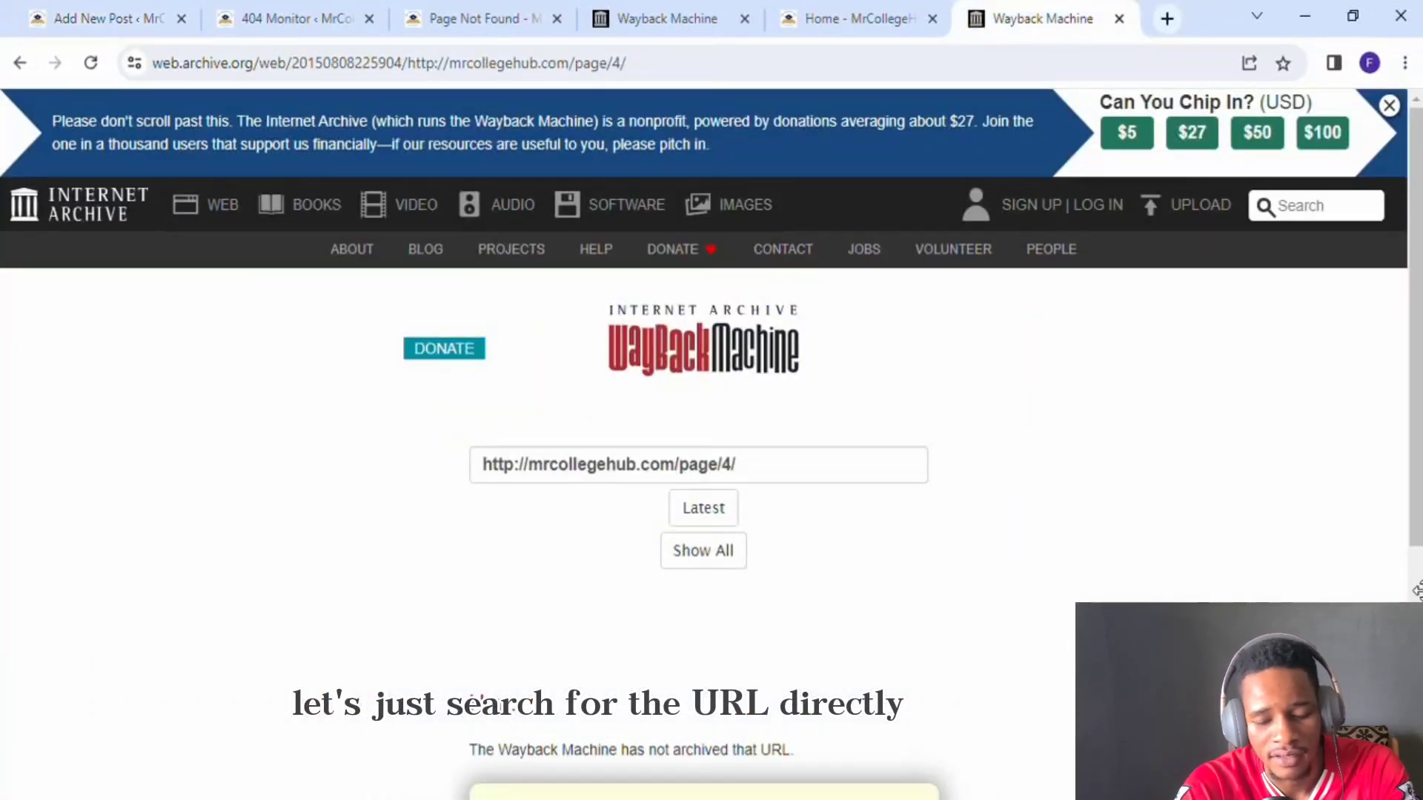
Look up the pasted post URL in the Wayback Machine and open its September 14, 2015 capture
key("ctrl+4")
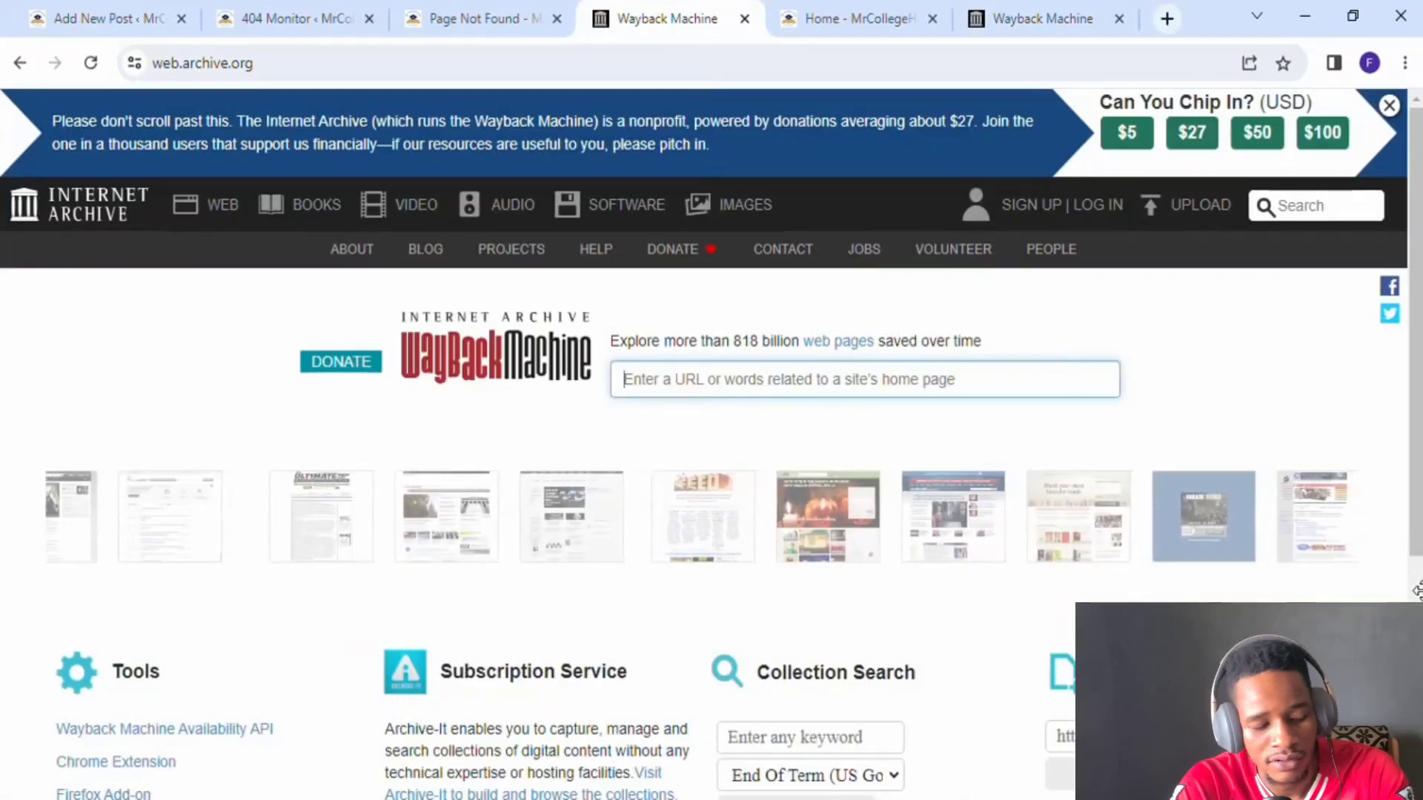
left_click(624, 379)
left_click(635, 349)
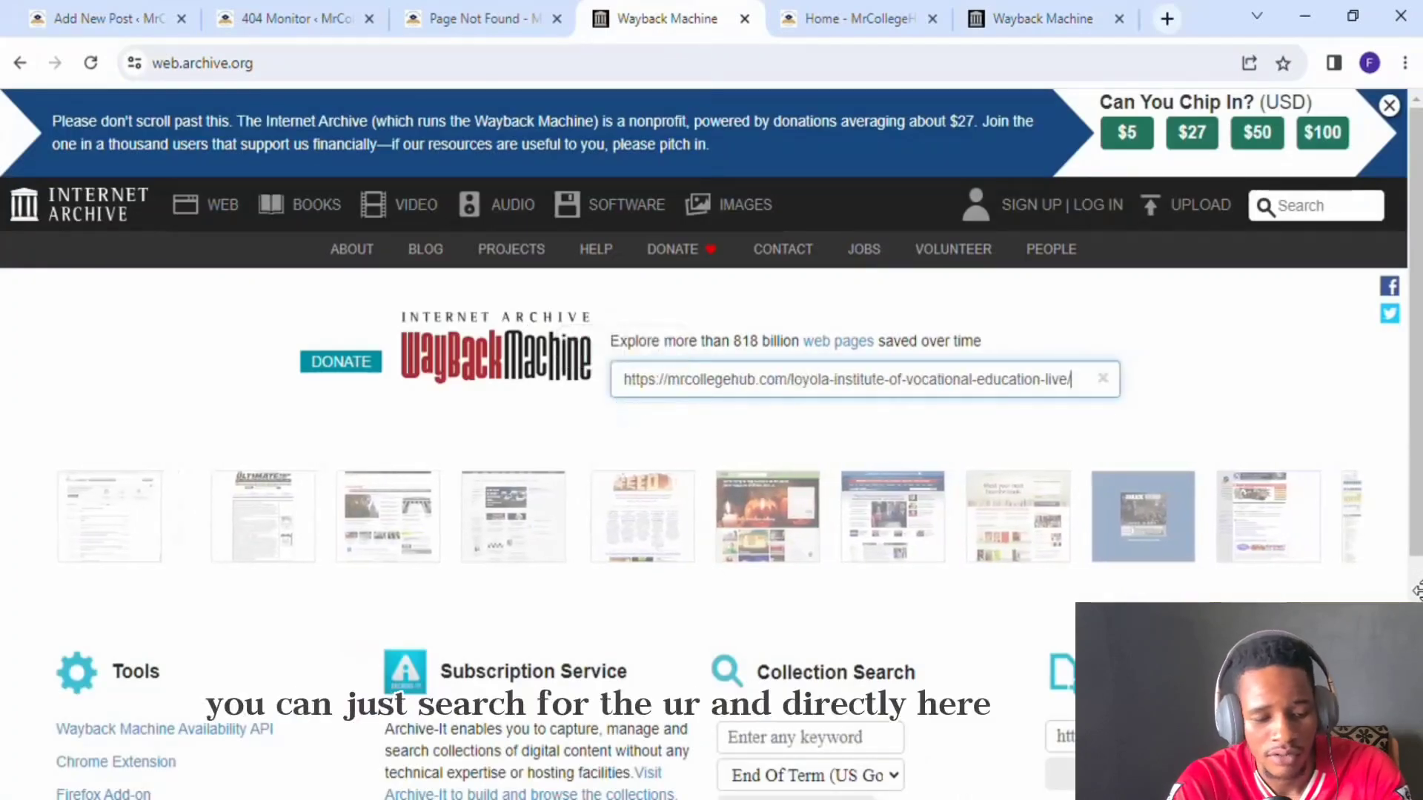
key("Return")
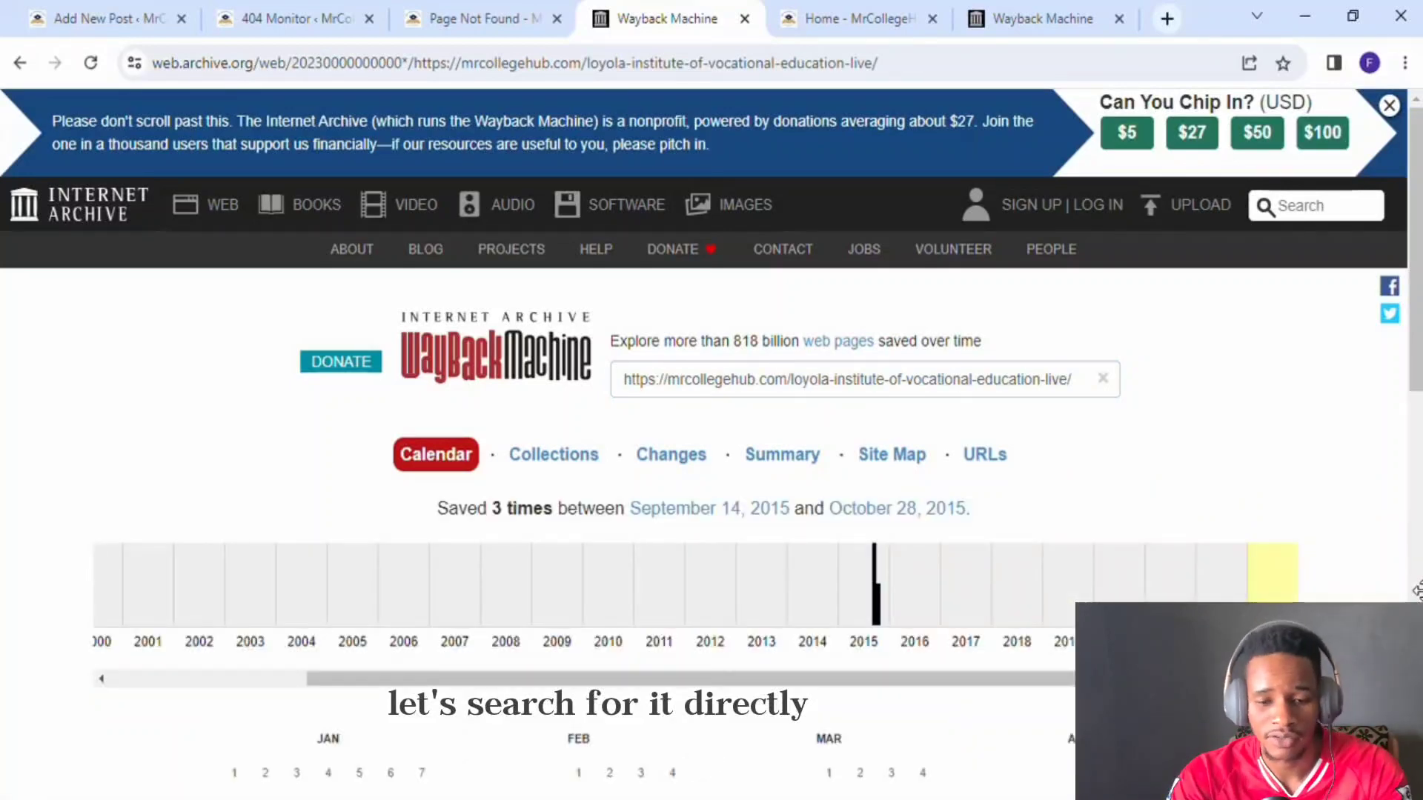
scroll(1418, 591, "down", 4)
scroll(1417, 591, "down", 9)
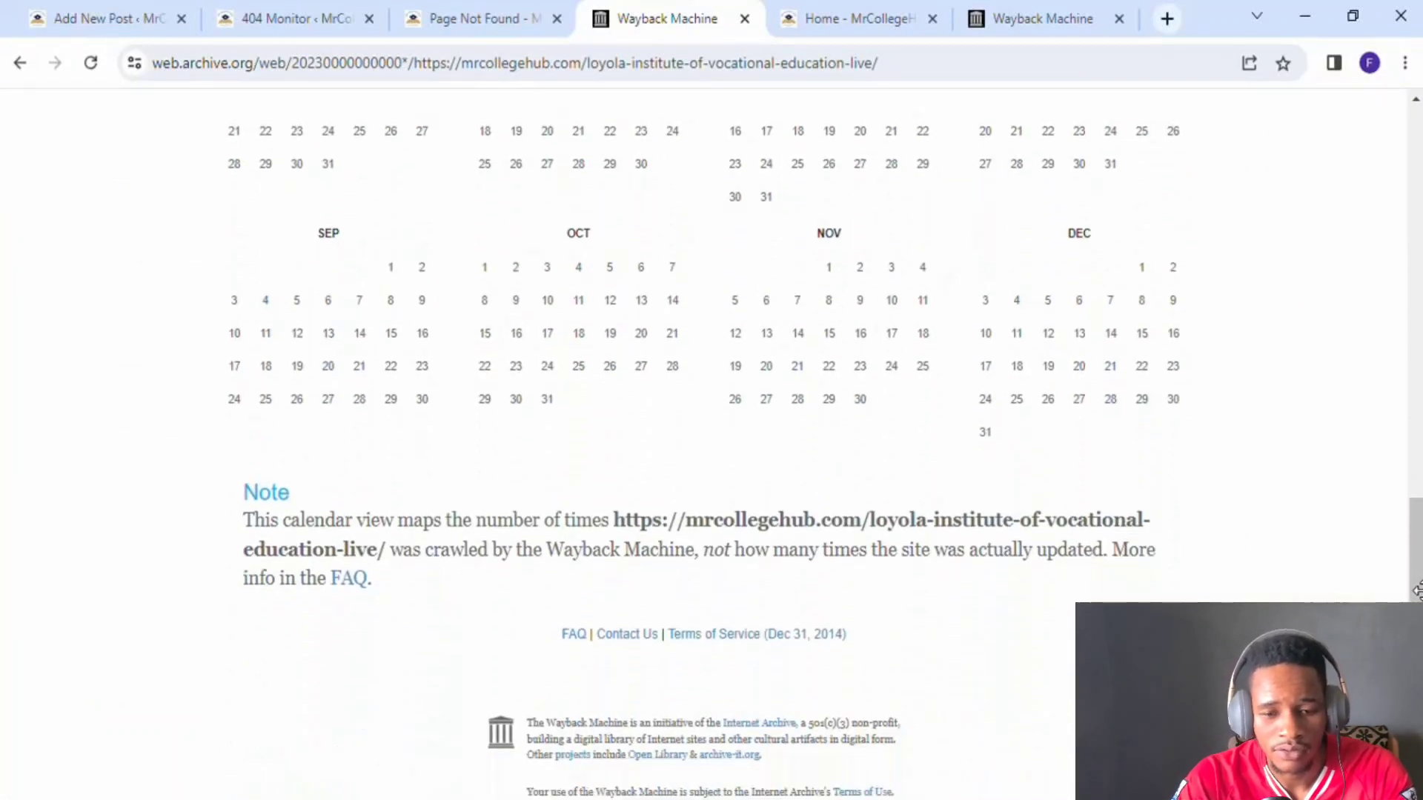
scroll(1418, 590, "up", 8)
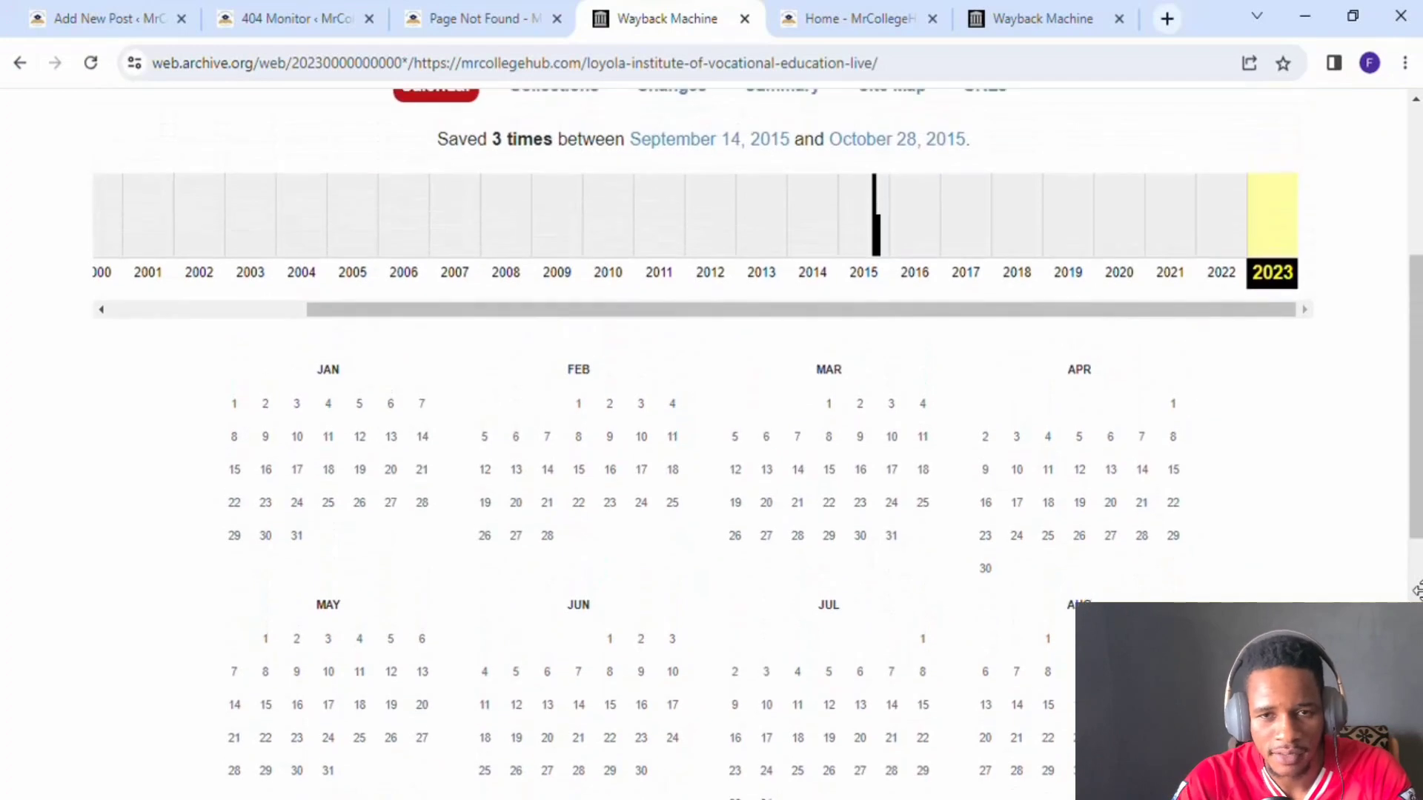
left_click(876, 215)
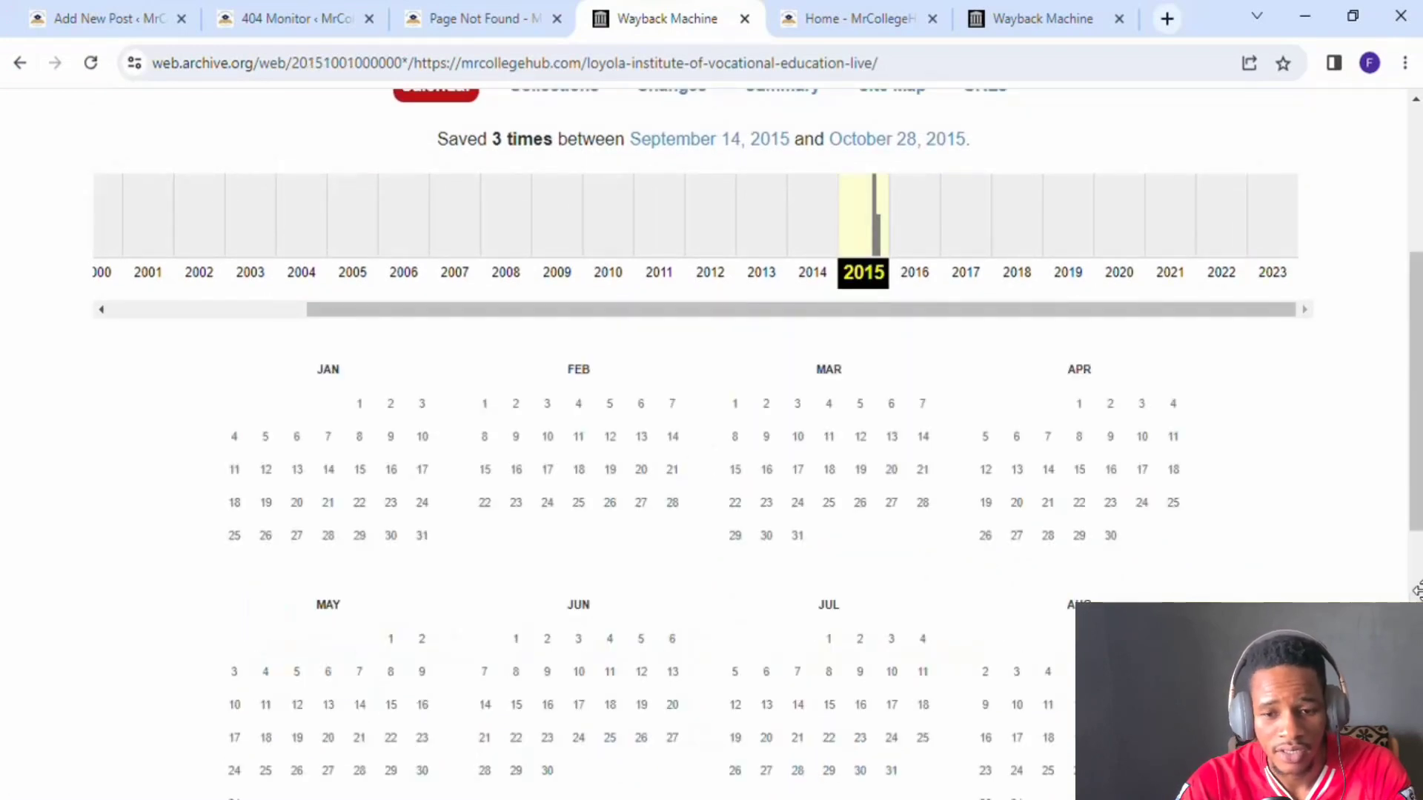
scroll(1417, 590, "down", 2)
scroll(1417, 591, "down", 4)
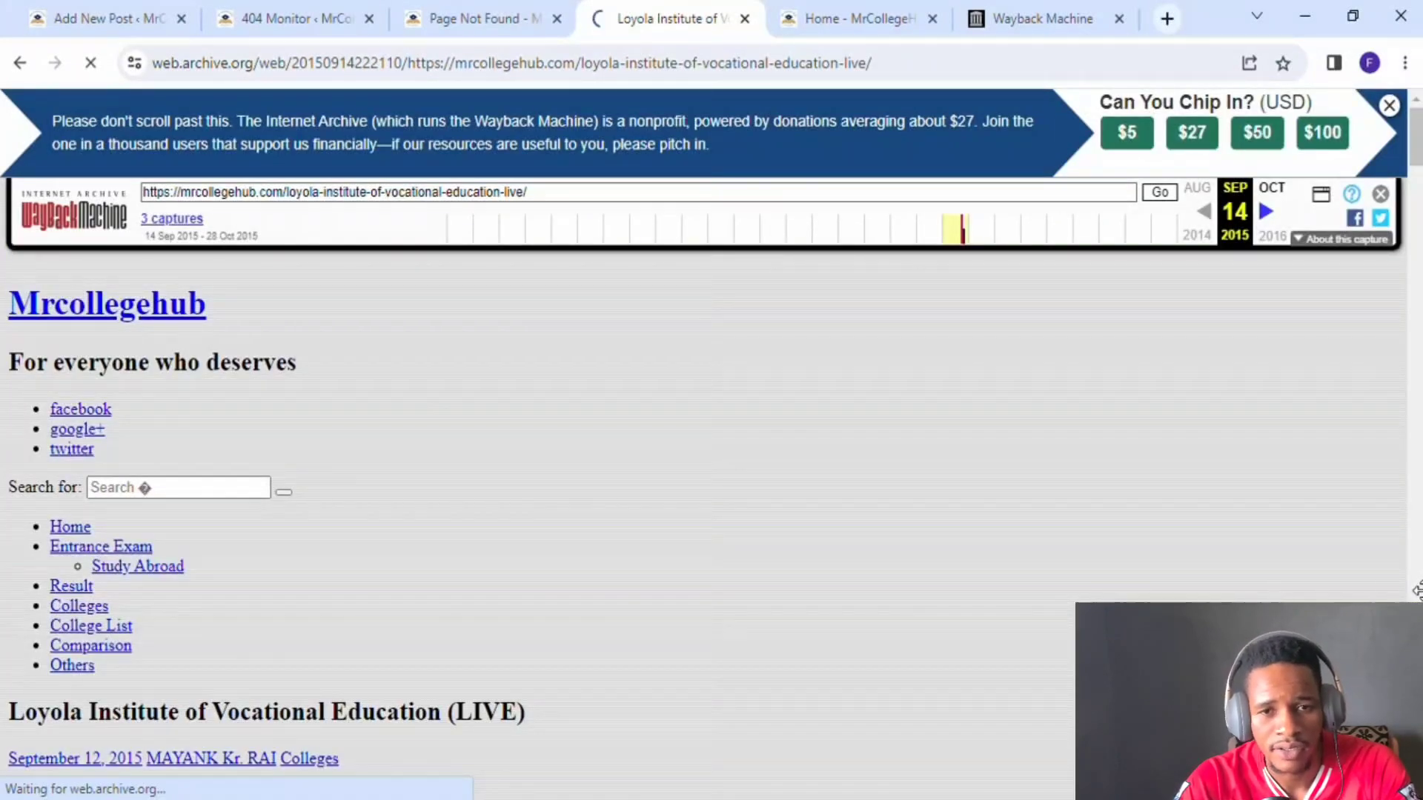
Read the archived Loyola Institute article's title and text, then return to the WordPress draft
scroll(1417, 591, "down", 5)
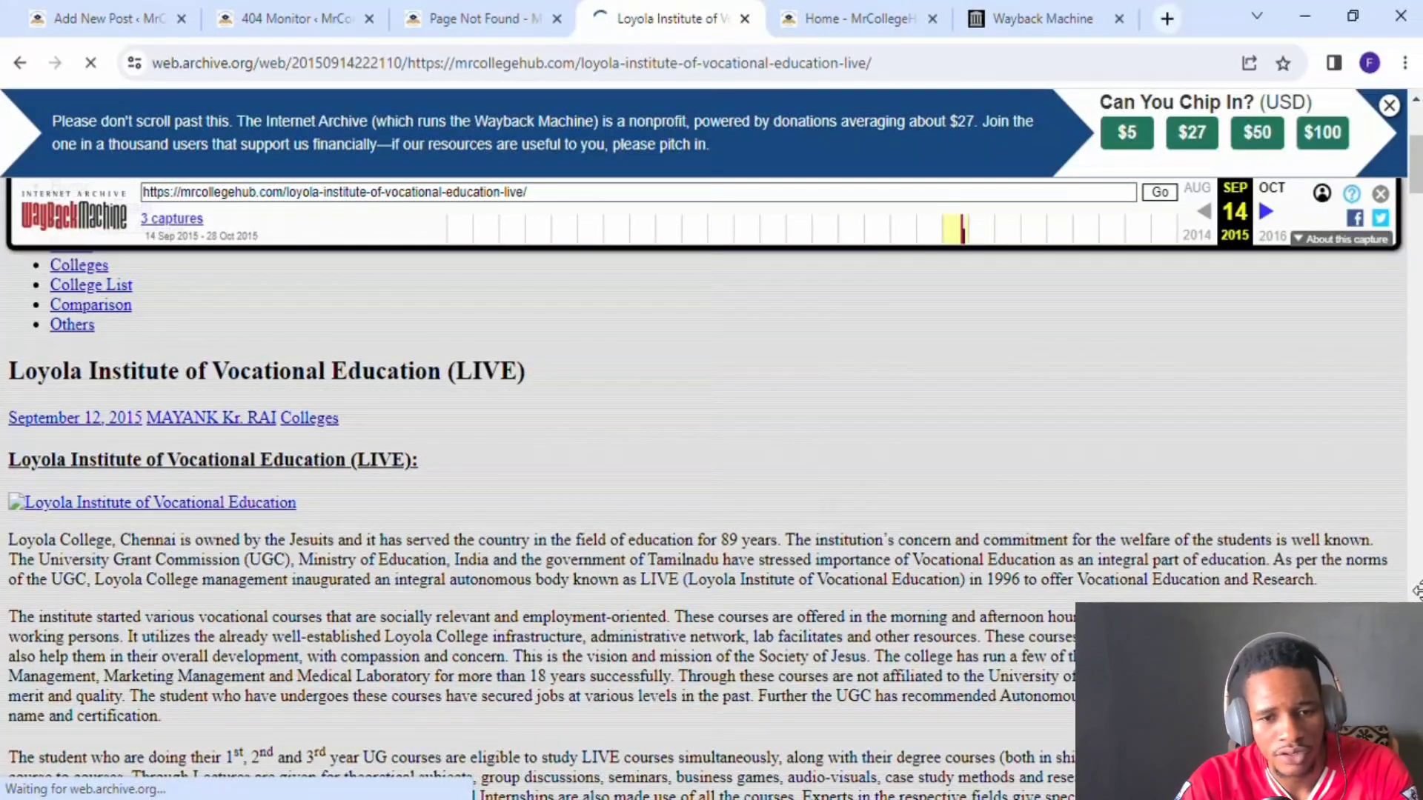
scroll(1417, 591, "down", 4)
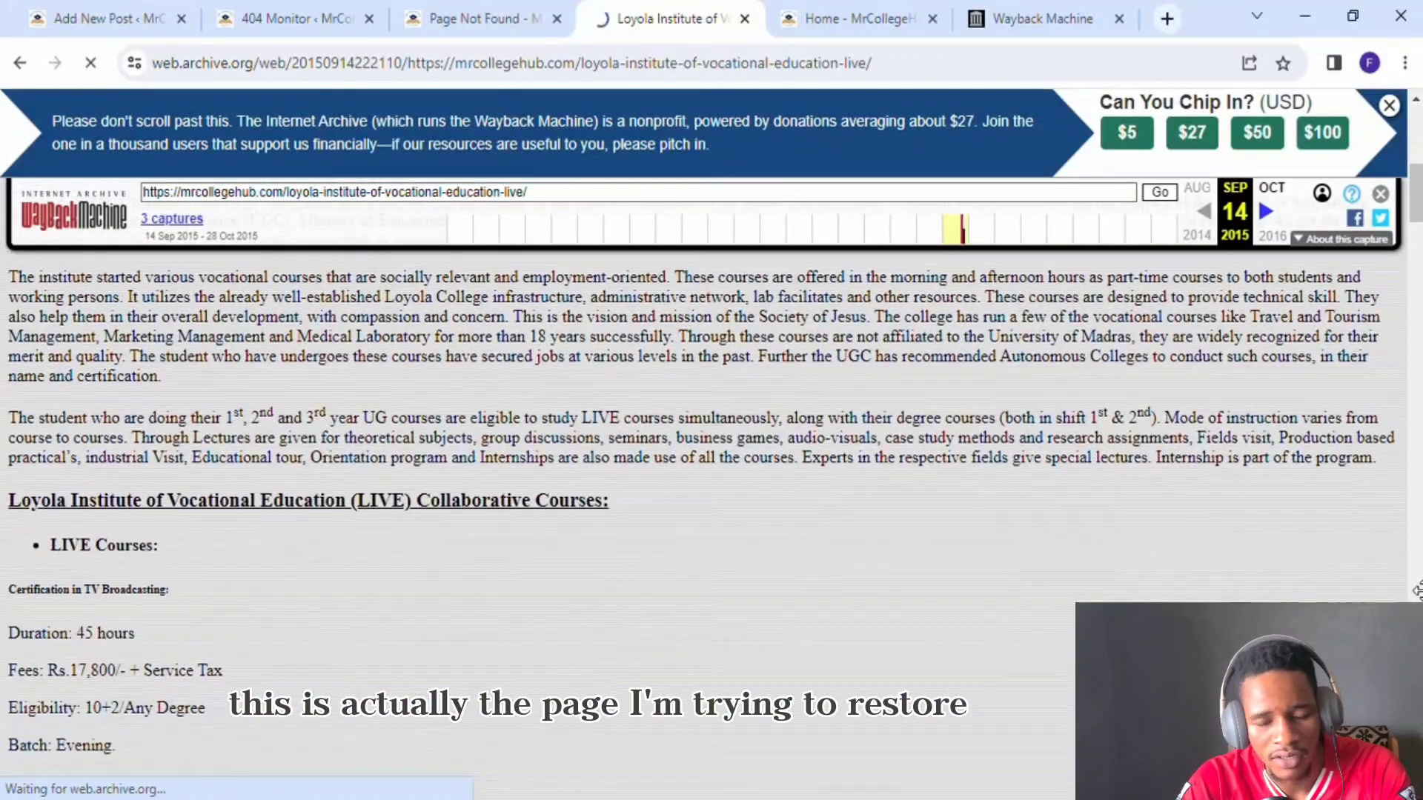
scroll(1418, 590, "up", 5)
scroll(1418, 591, "up", 2)
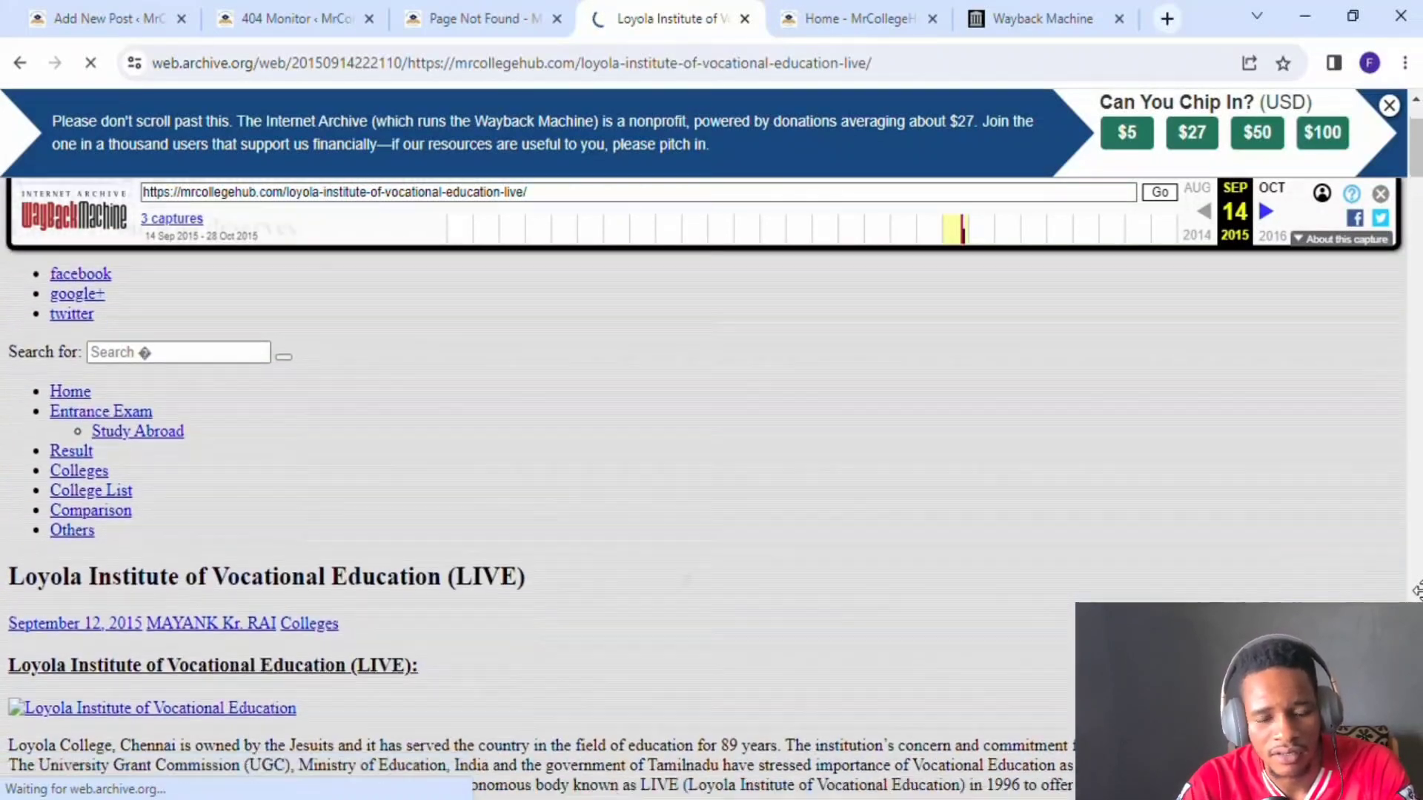
scroll(1417, 591, "down", 3)
scroll(1417, 590, "up", 1)
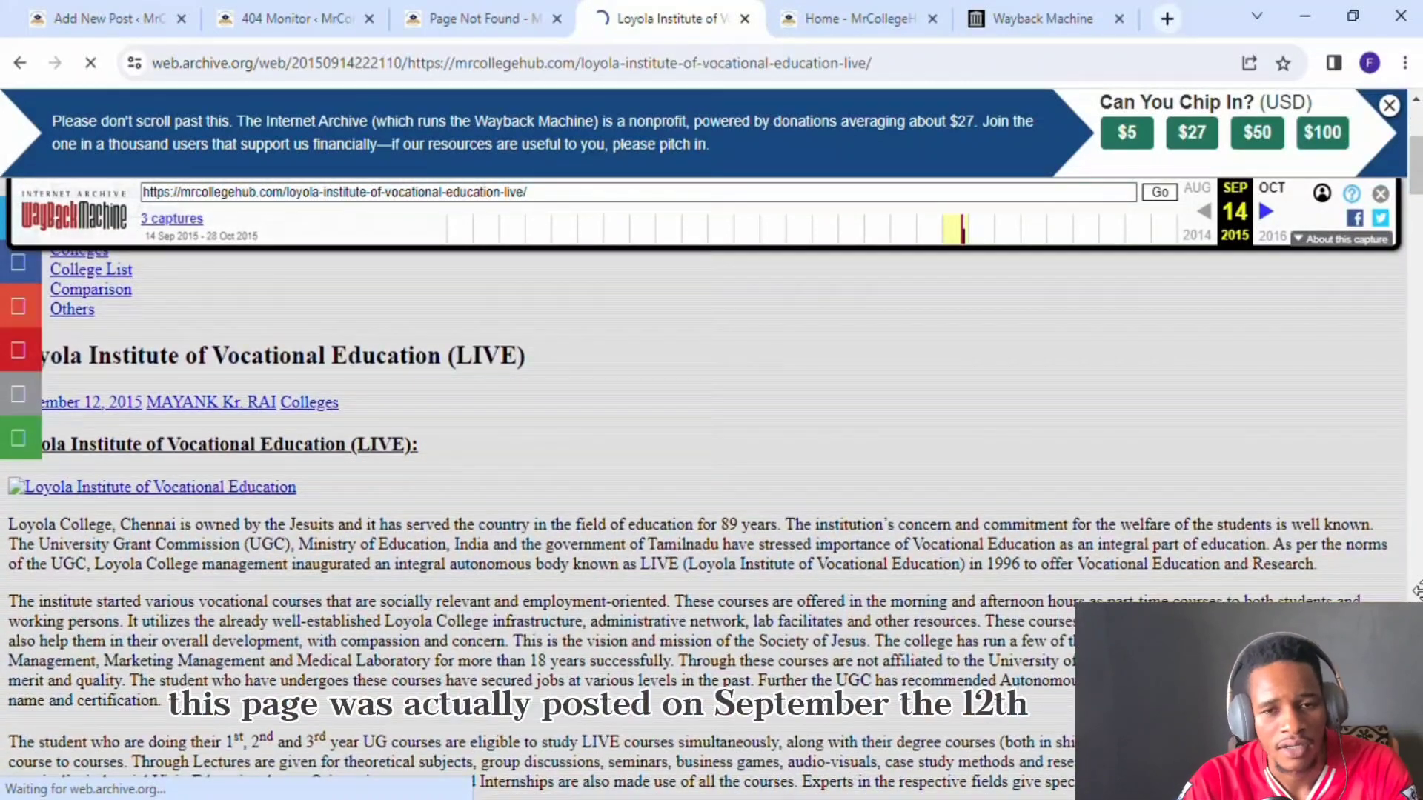
scroll(1417, 591, "up", 1)
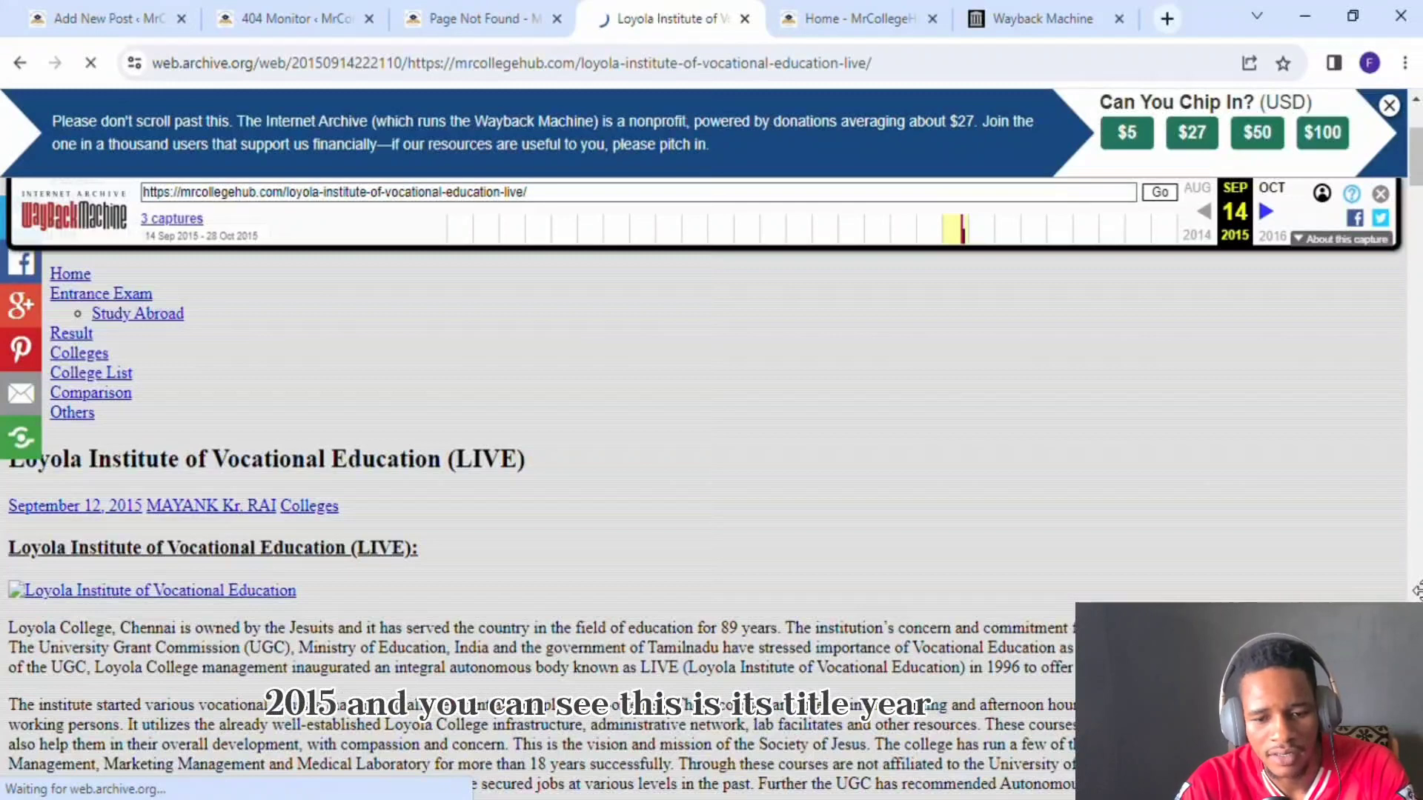
scroll(1417, 591, "up", 1)
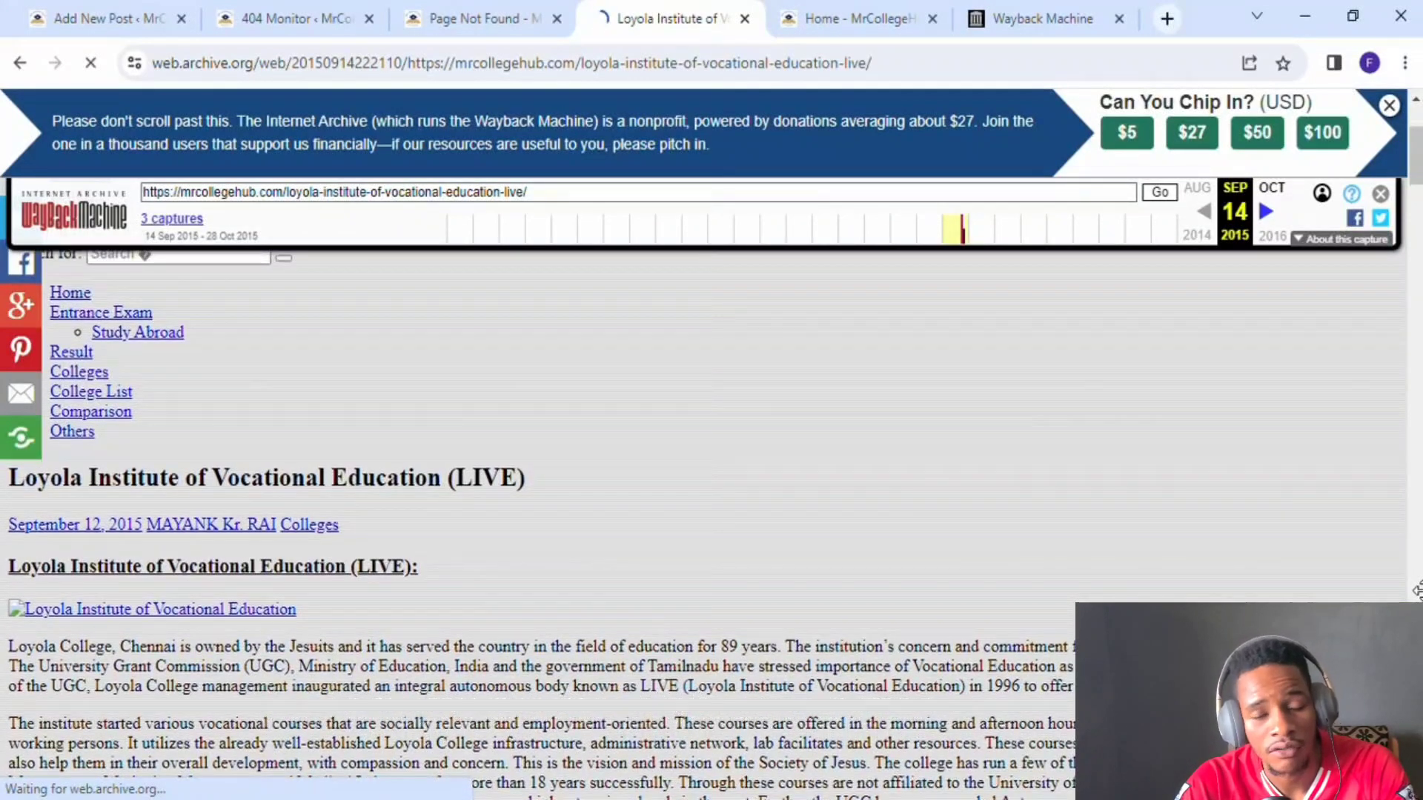
scroll(1417, 591, "down", 3)
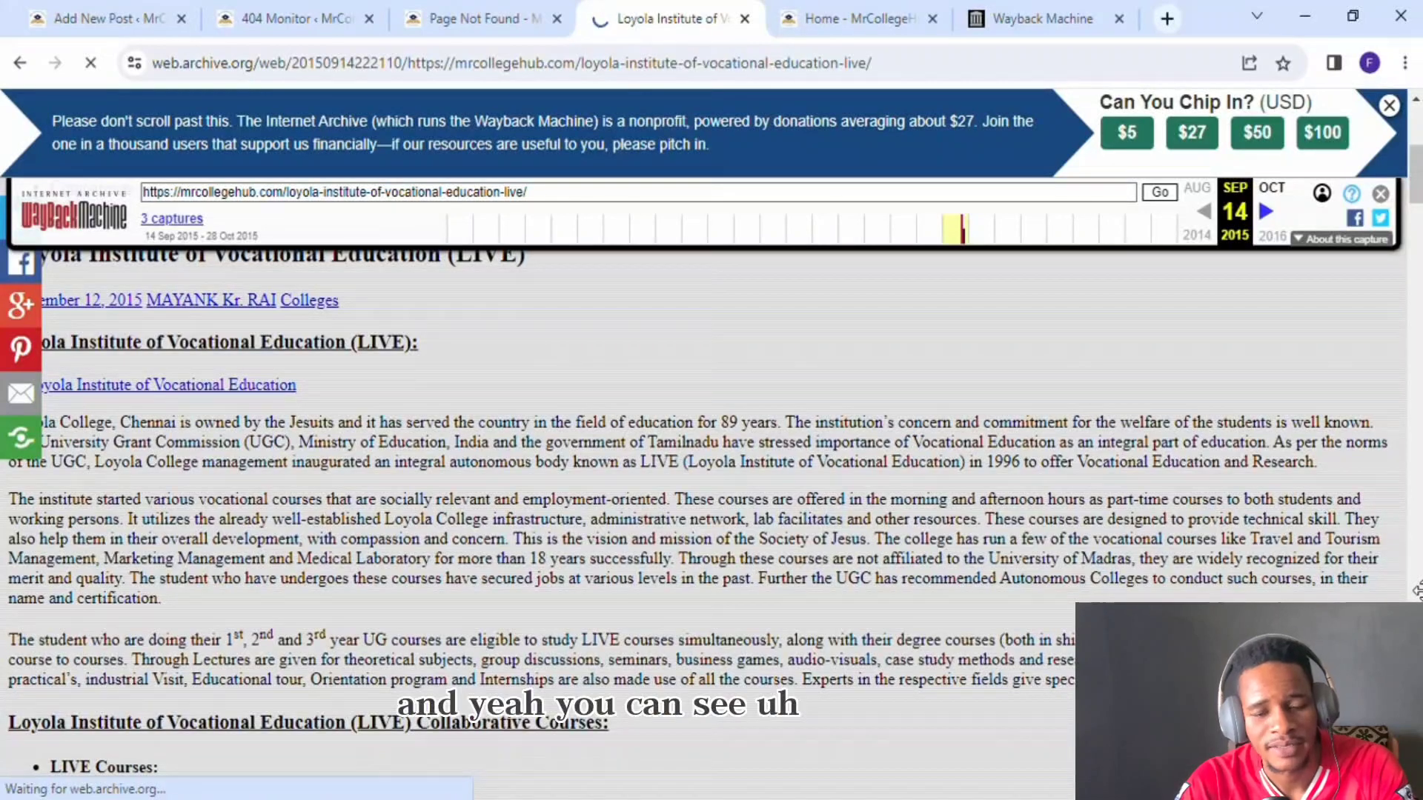
key("ctrl+1")
Close the Preview Snippet Editor and scroll down the WordPress post draft
key("Escape")
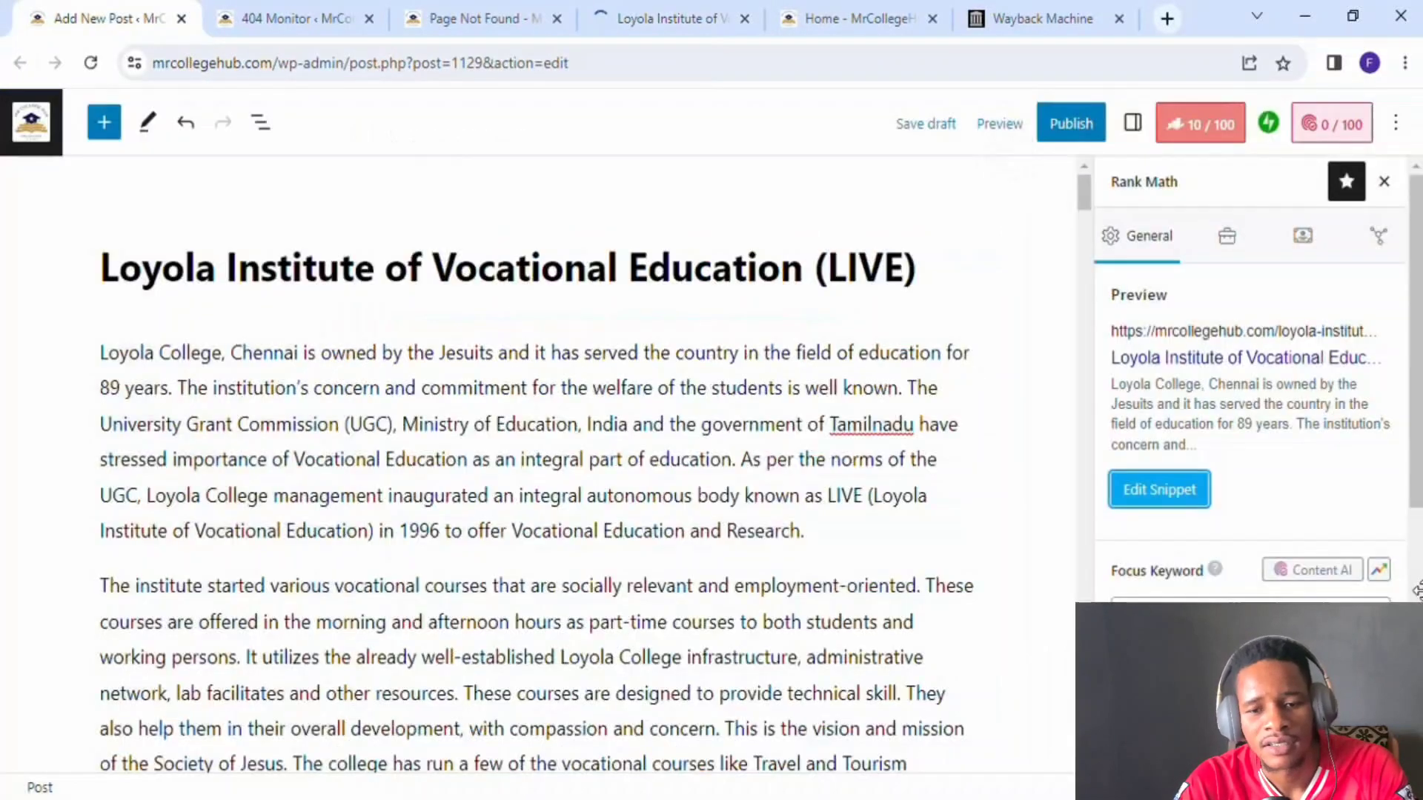
scroll(1418, 591, "down", 5)
scroll(1417, 591, "down", 4)
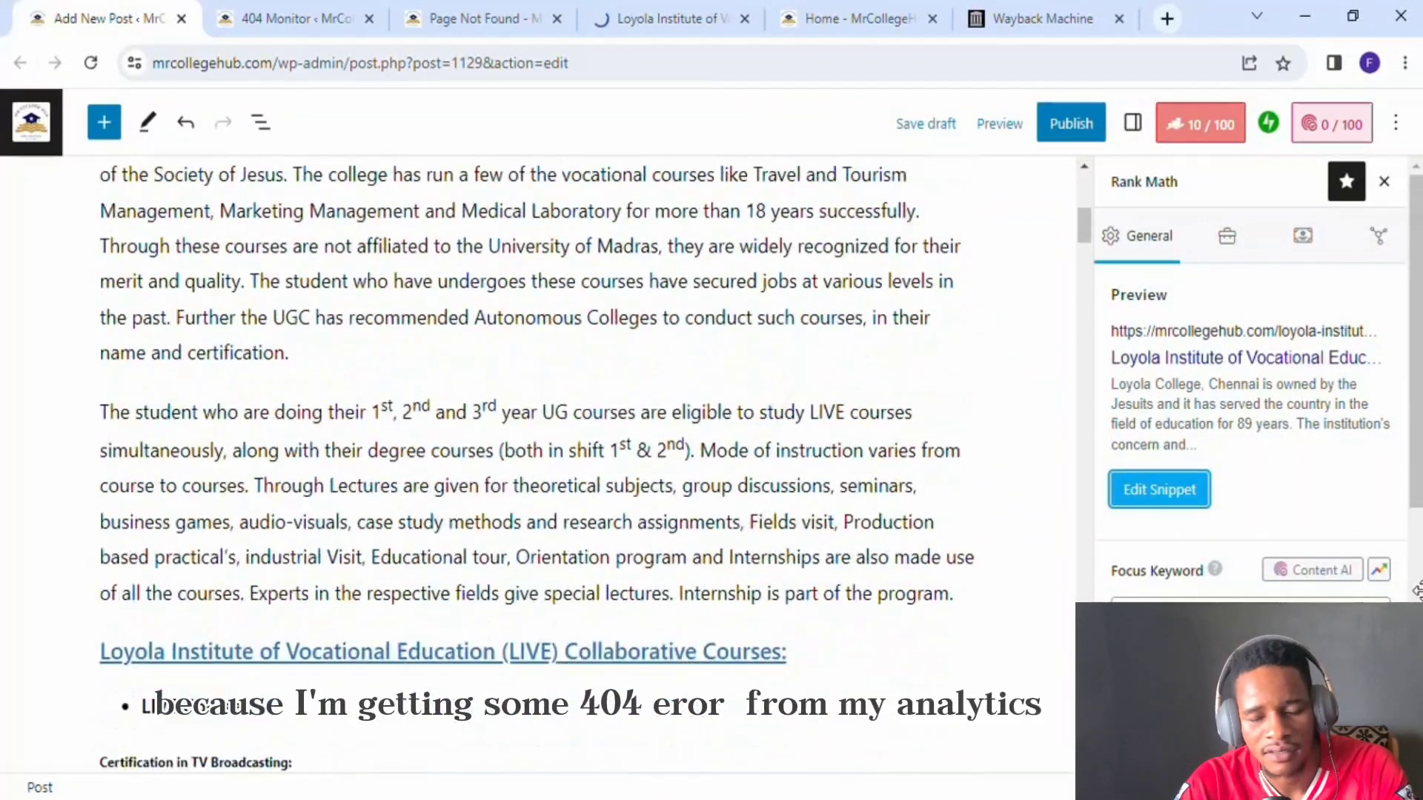
Confirm the 404 Monitor logs loyola-institute-of-vocational-education-live with 1 hit, then return to the archived Loyola page
key("ctrl+2")
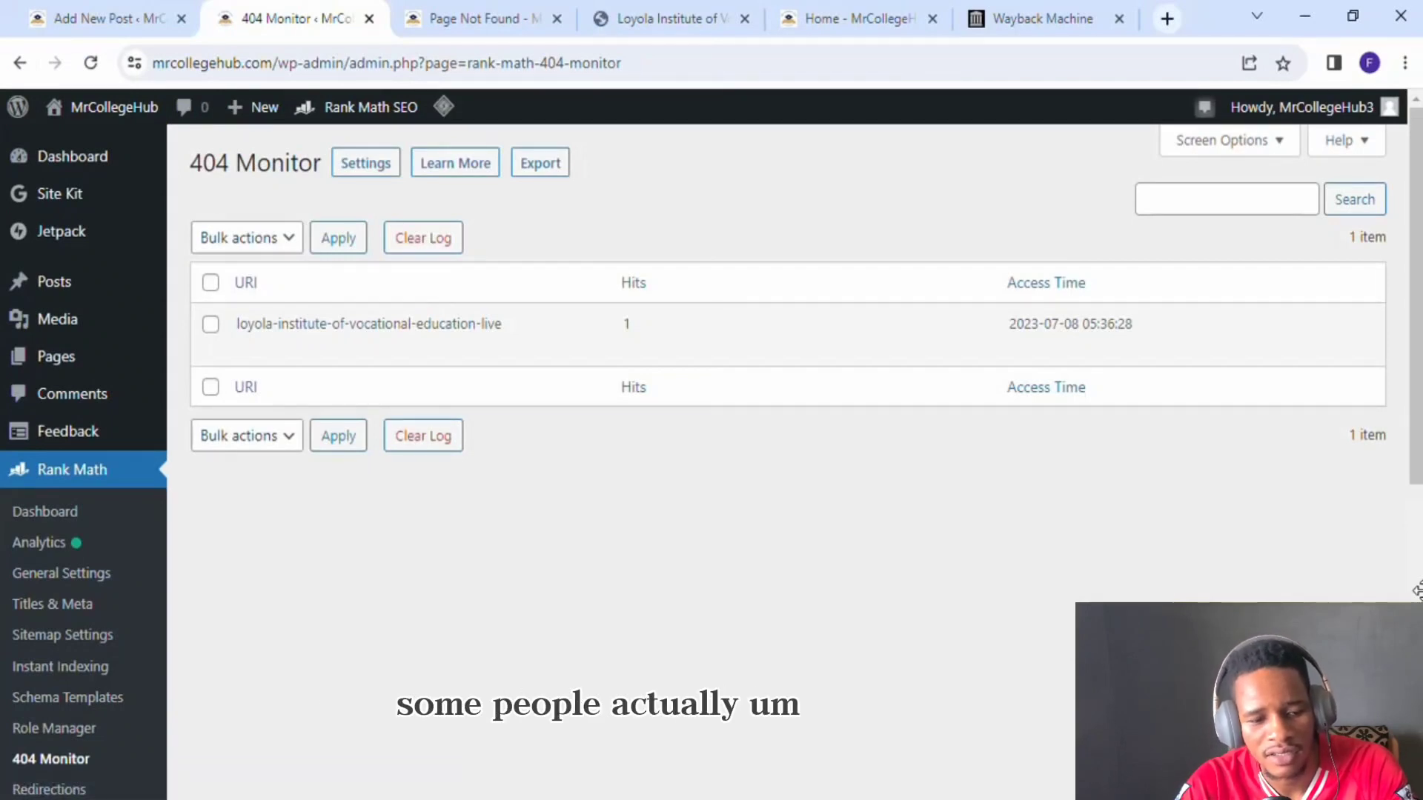
key("ctrl+shift+Tab")
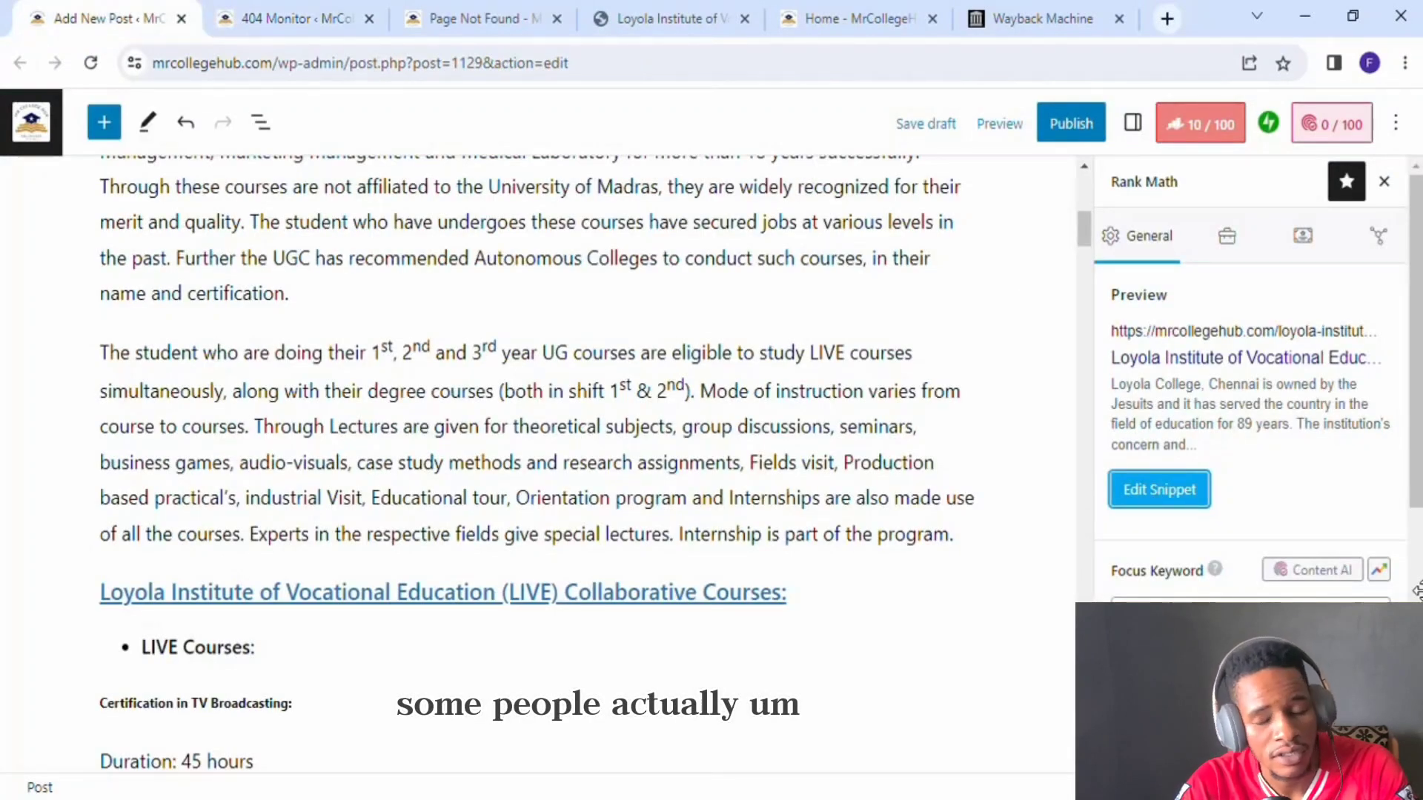
key("ctrl+Tab")
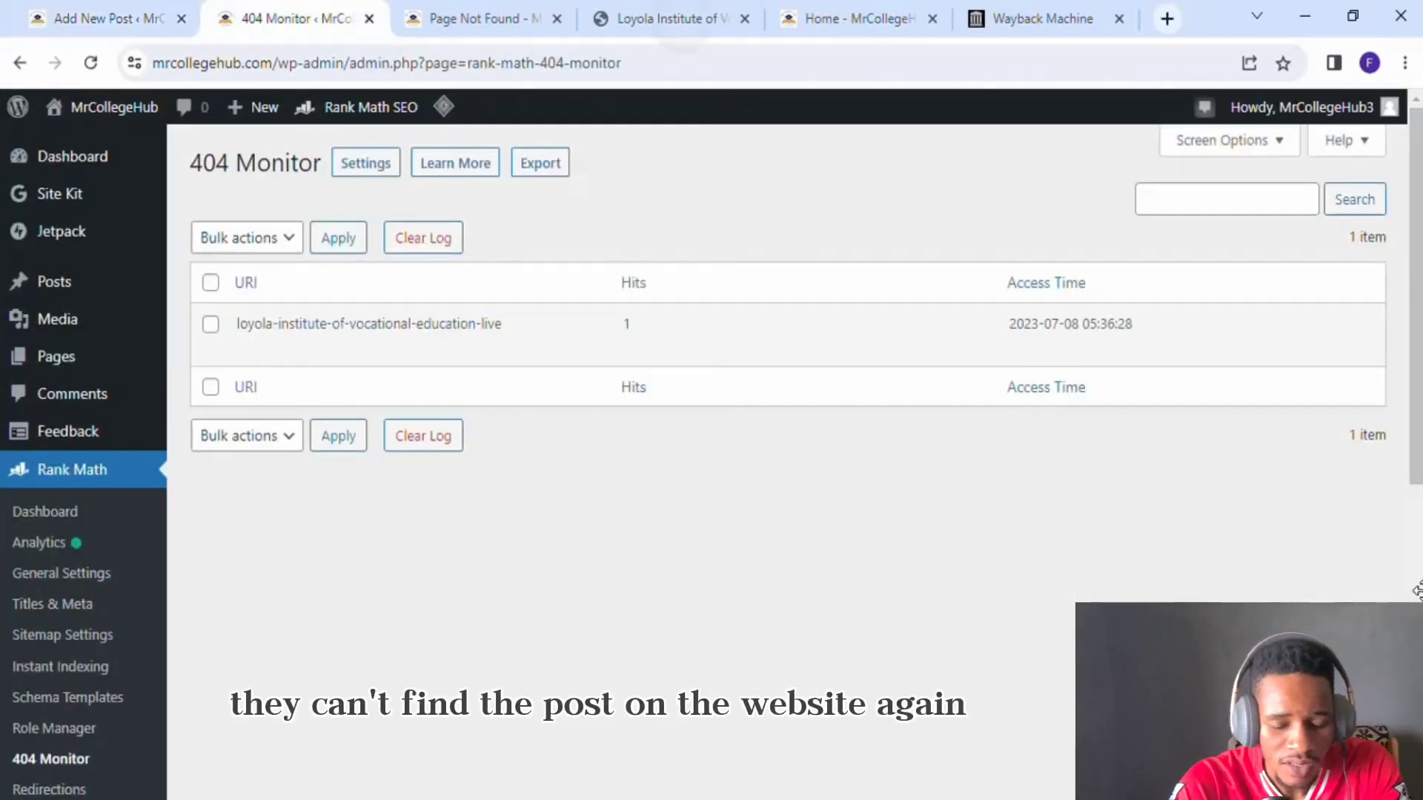
key("ctrl+Tab")
key("ctrl+Tab")
Scroll through the September 2015 capture's LIVE course listings, reviewing durations, fees and eligibility
scroll(1417, 591, "down", 15)
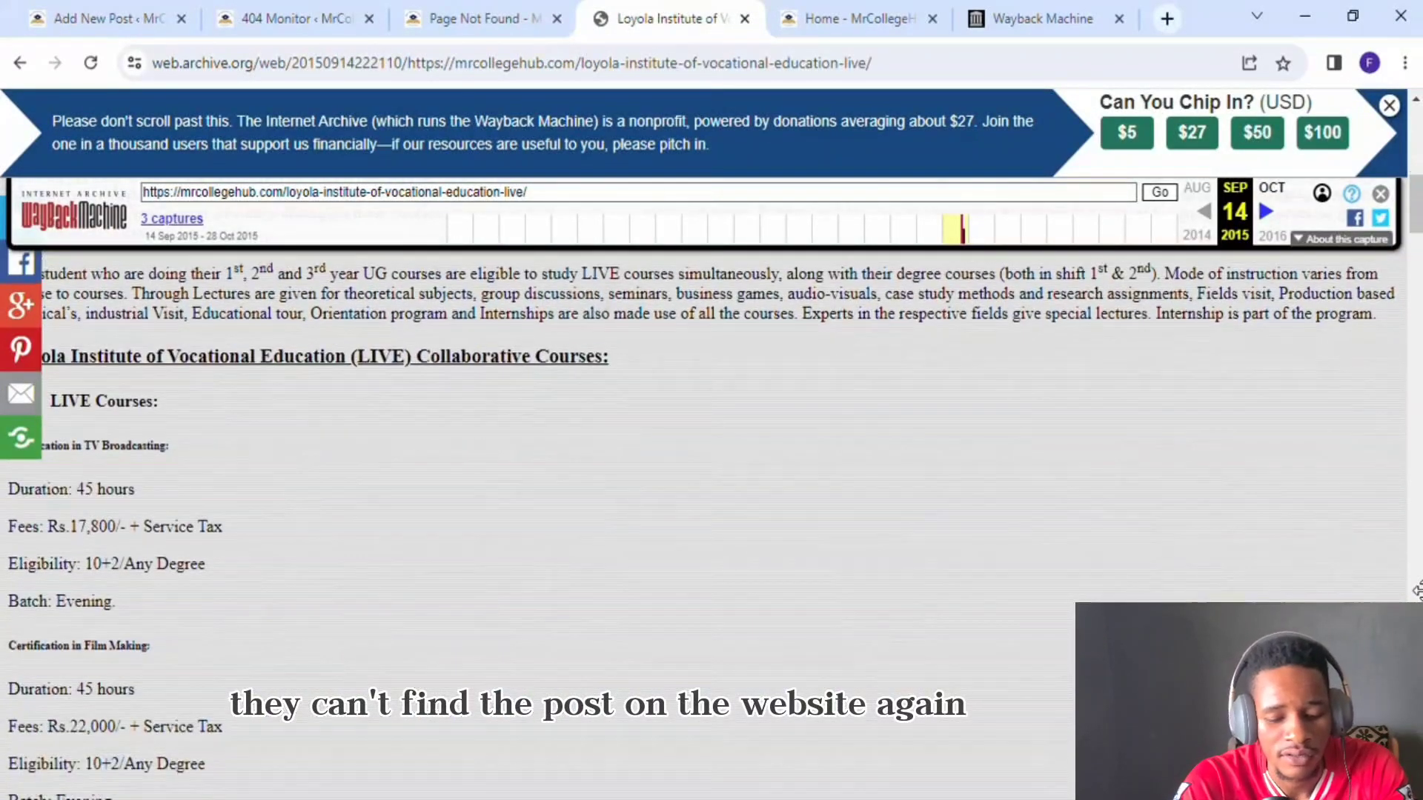
scroll(1417, 591, "up", 10)
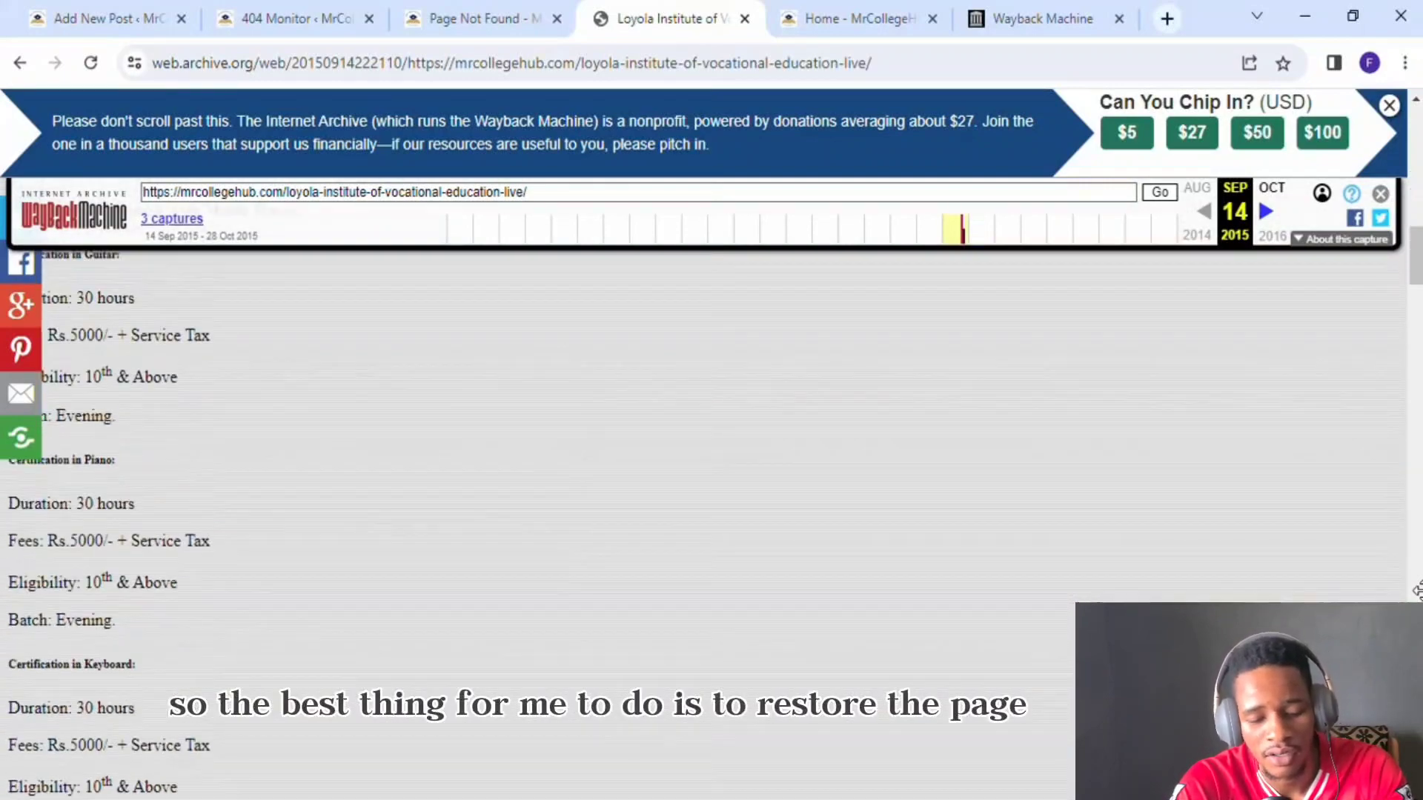
scroll(1417, 590, "up", 6)
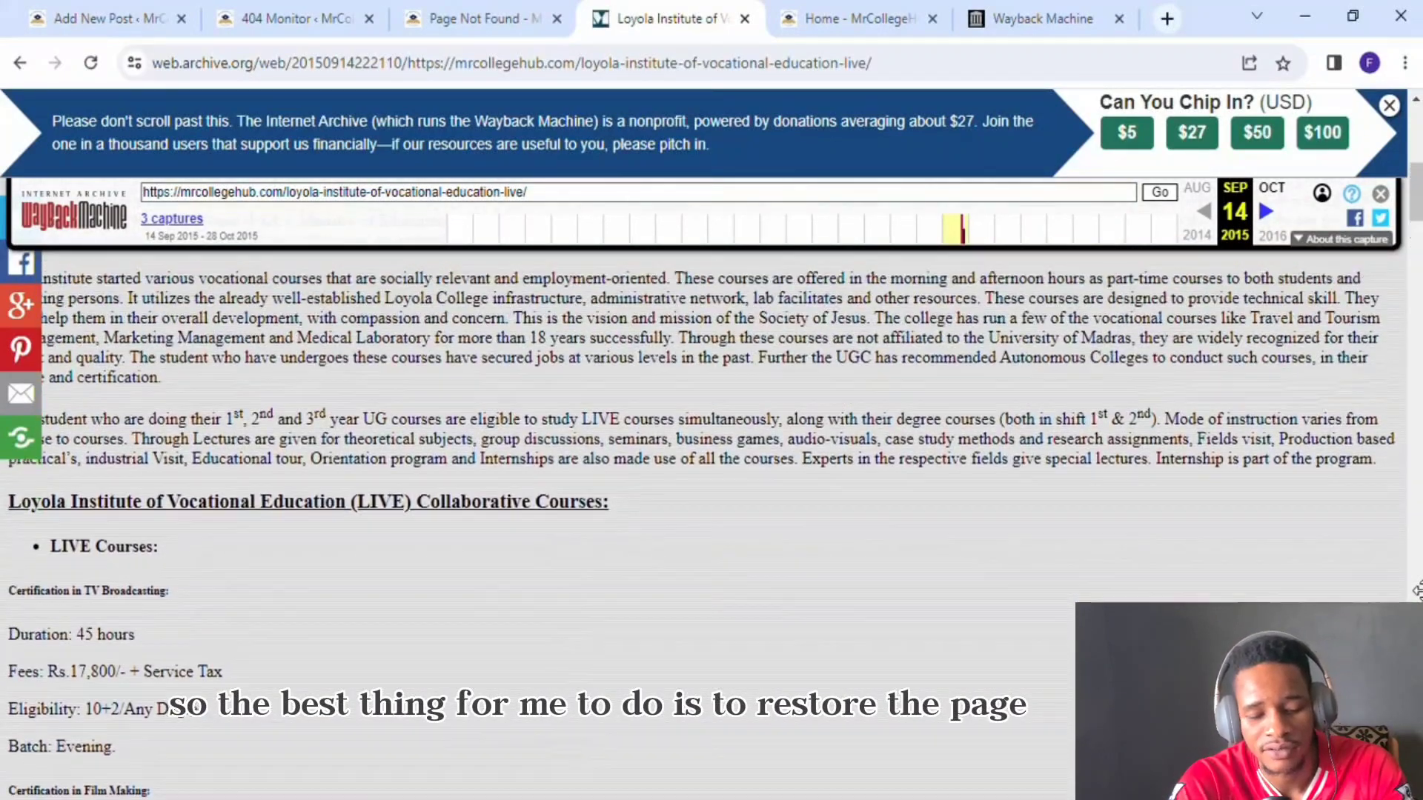
scroll(1416, 590, "up", 5)
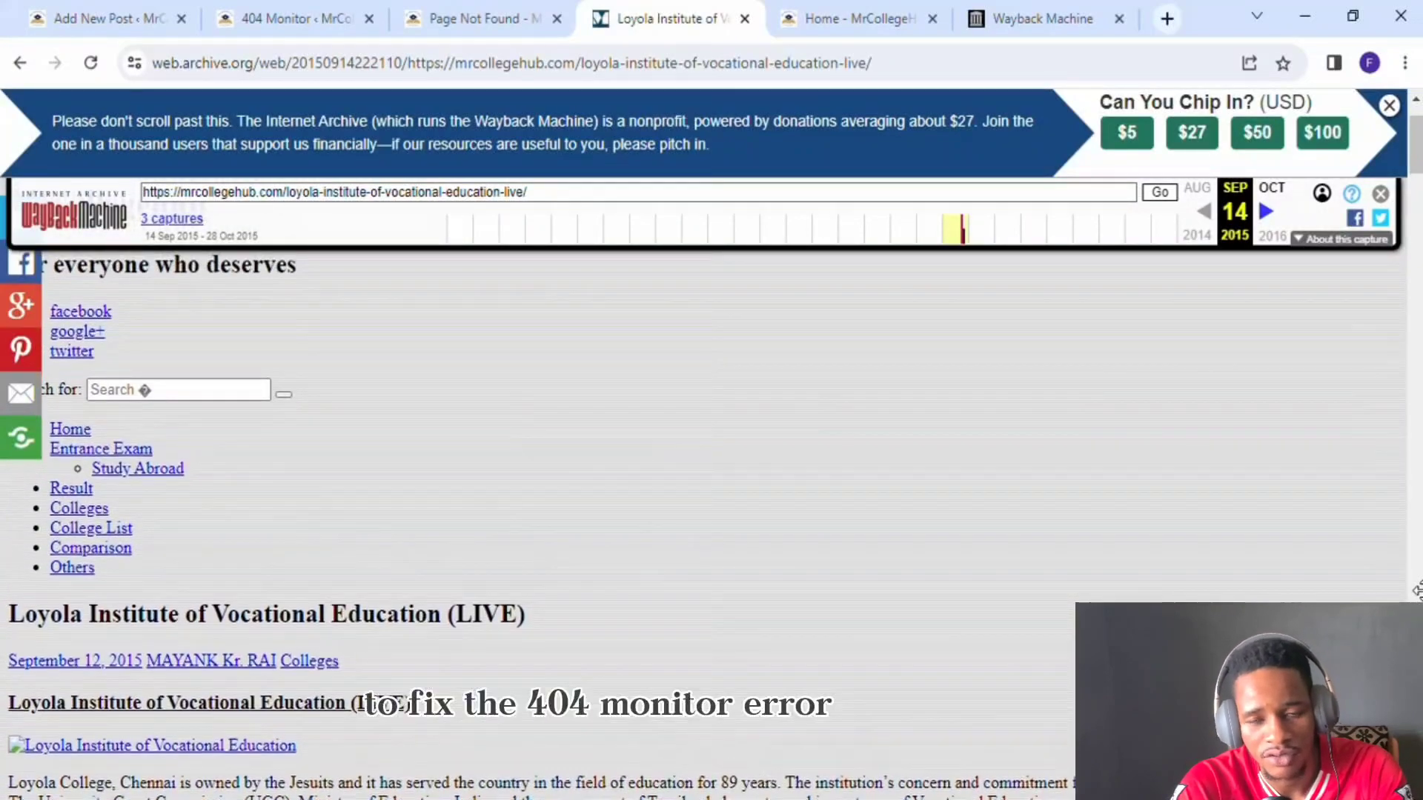
scroll(1416, 591, "up", 1)
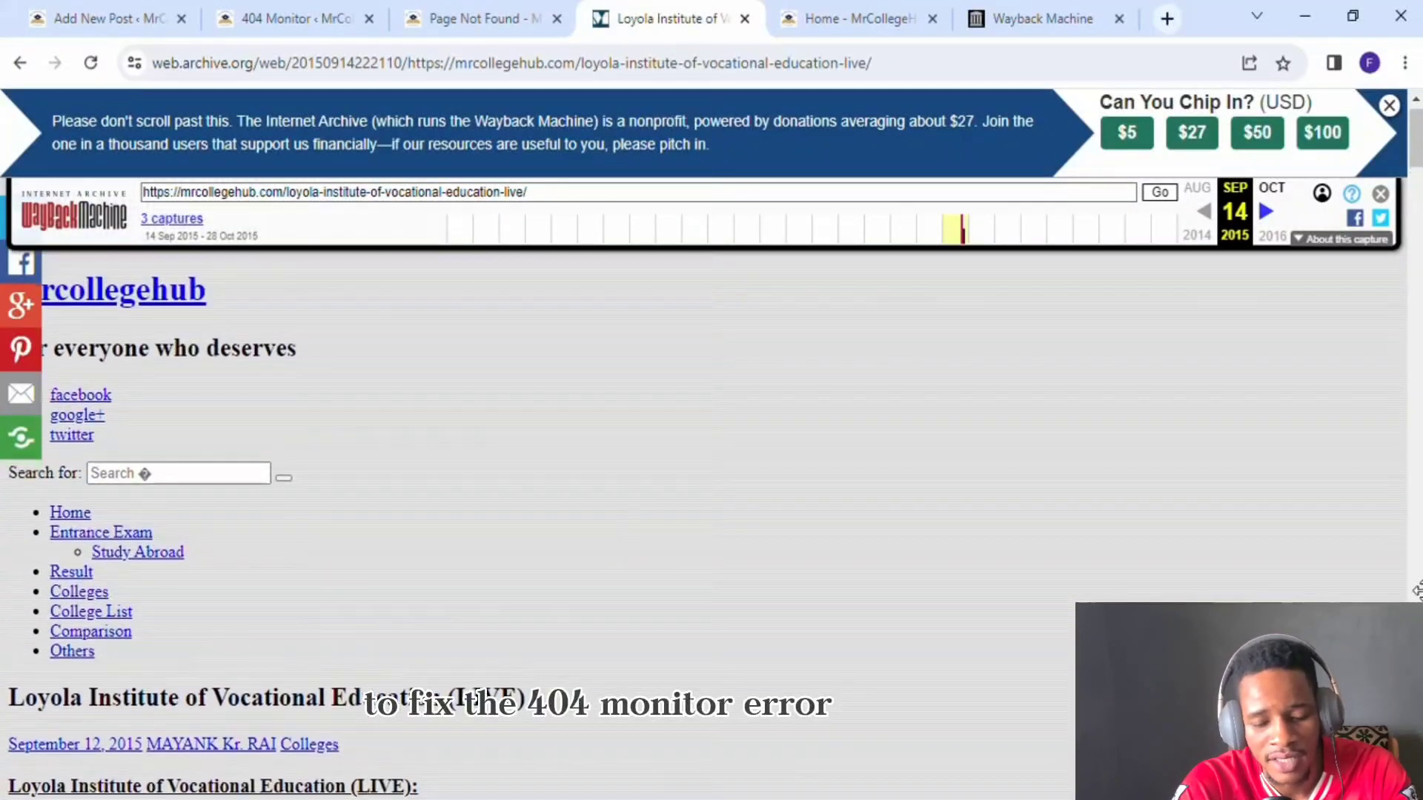
scroll(1416, 590, "down", 3)
scroll(1417, 591, "down", 5)
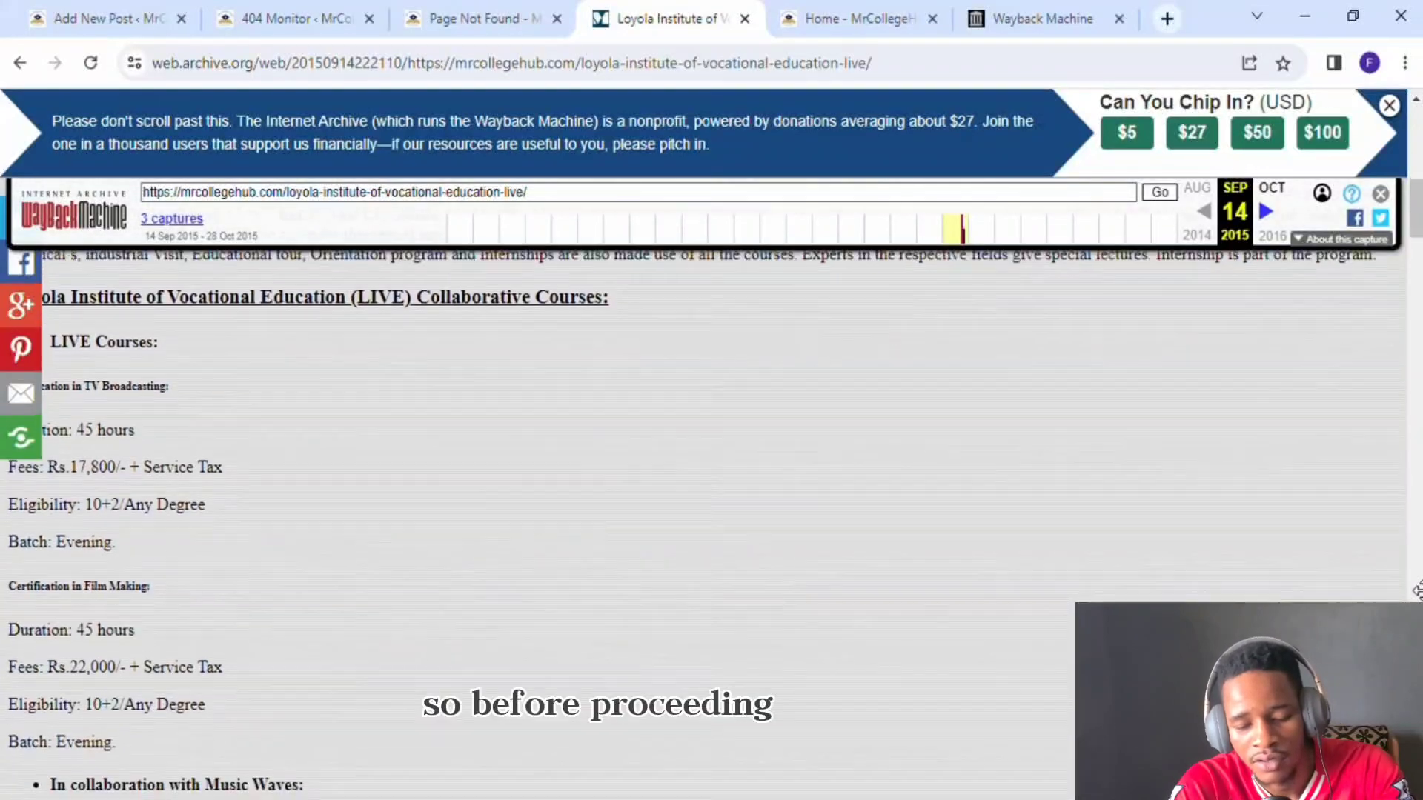